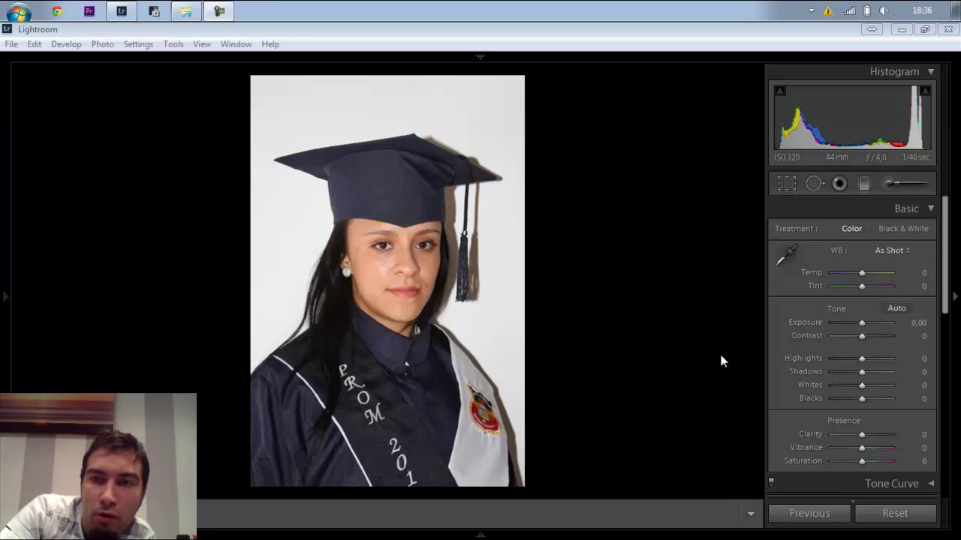
Restore and re-maximize the photo editor's window, and dismiss the Windows color-scheme notification.
left_click(924, 29)
left_click(924, 28)
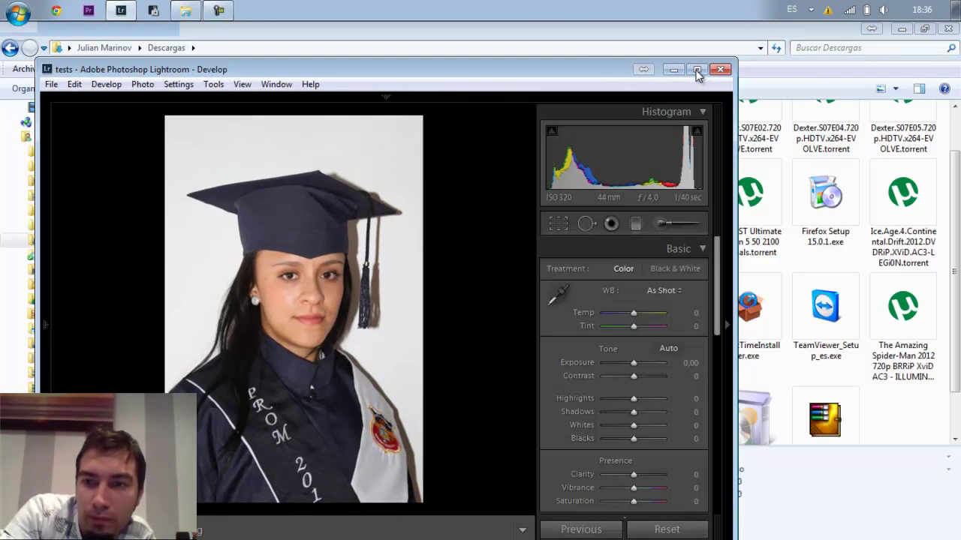
left_click(696, 69)
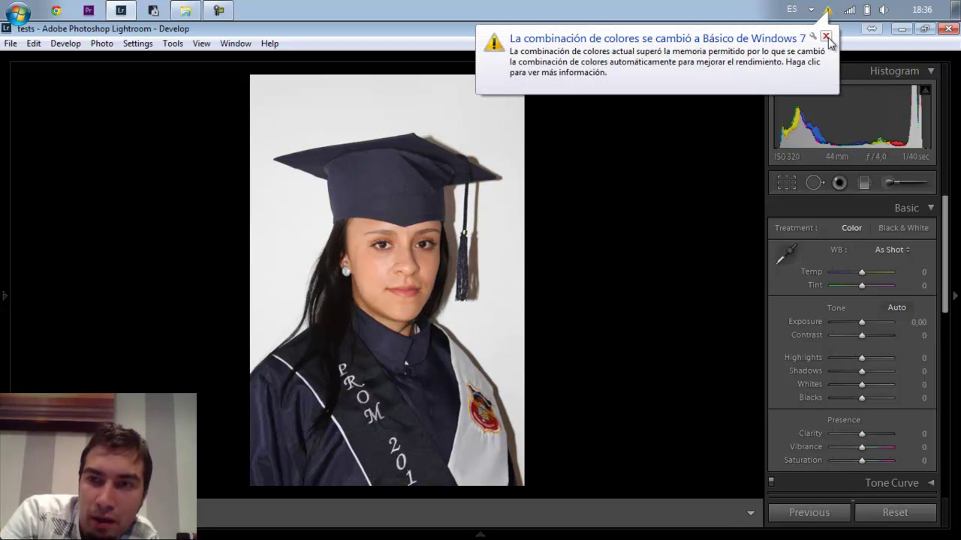
left_click(825, 36)
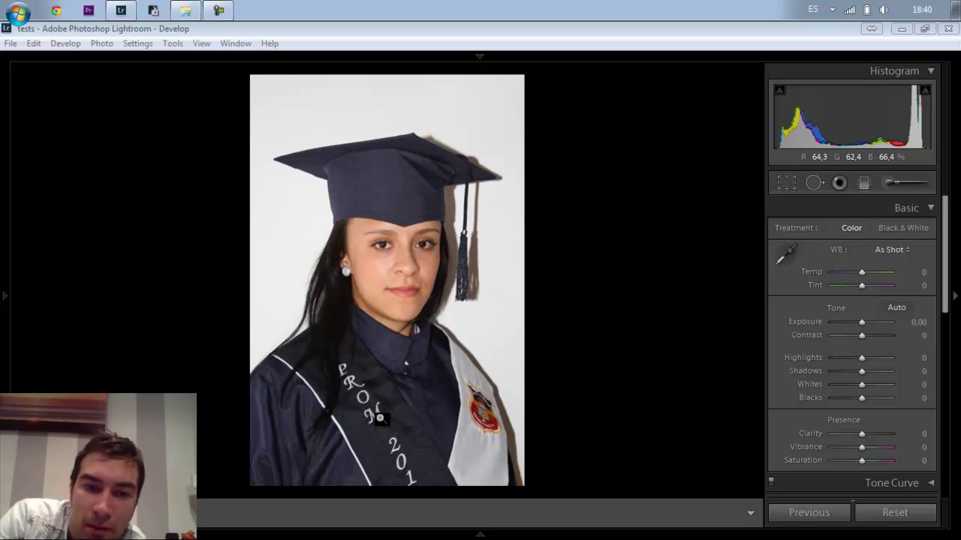
Examine the gown's embroidered lettering, the eyes and the facial skin at full magnification.
left_click(380, 418)
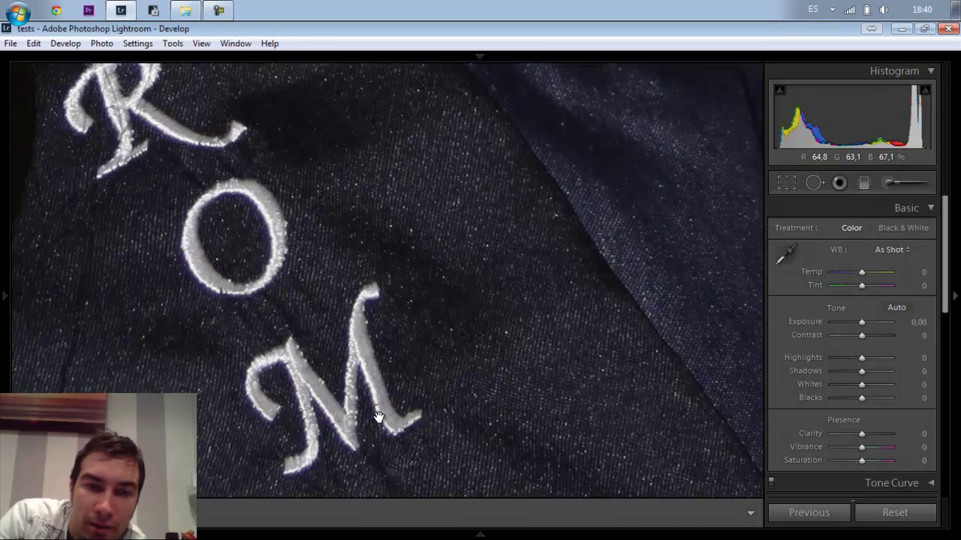
left_click_drag(326, 293, 437, 430)
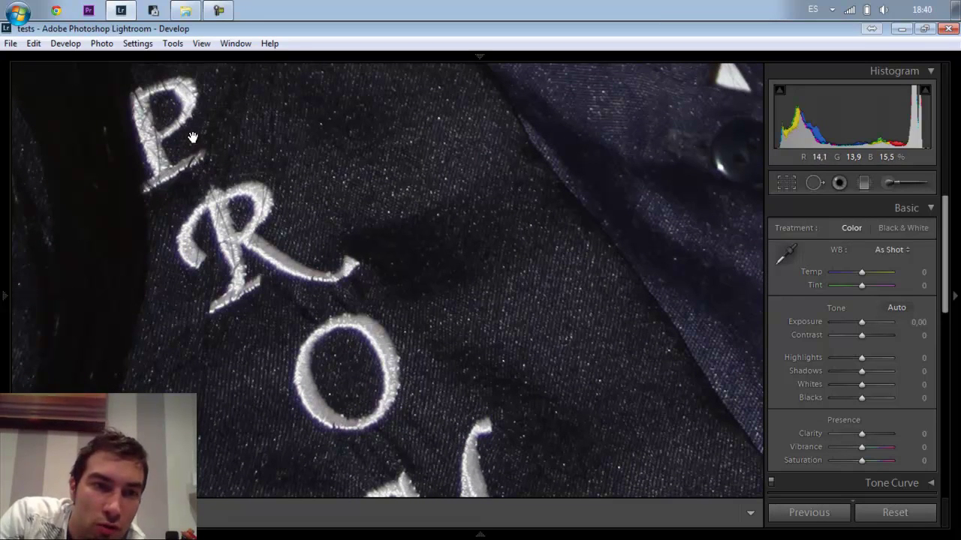
left_click(447, 255)
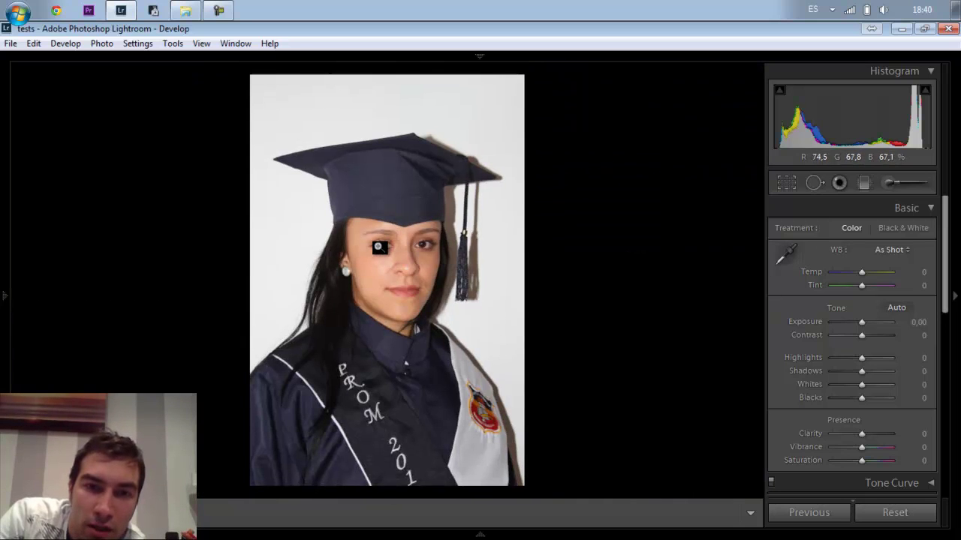
left_click(378, 251)
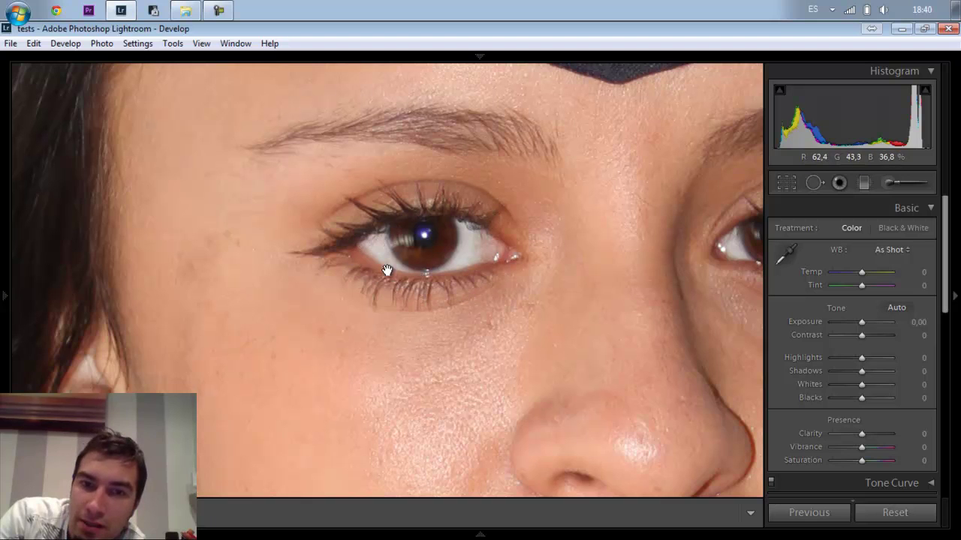
left_click_drag(485, 309, 446, 111)
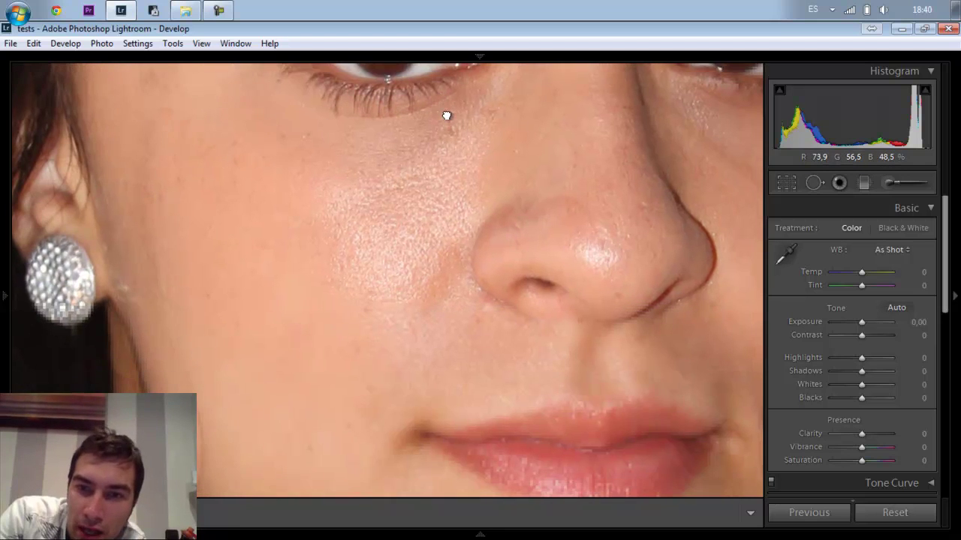
left_click(604, 253)
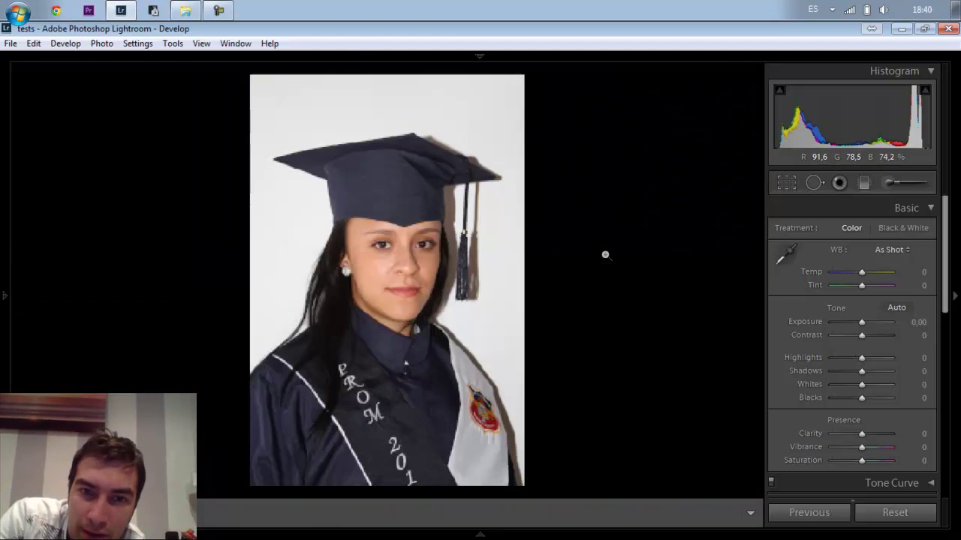
left_click(375, 272)
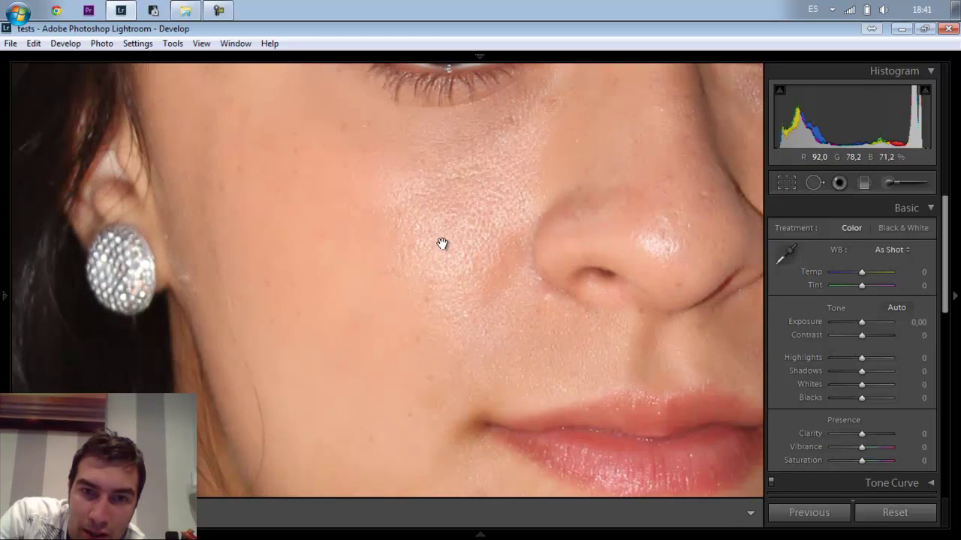
left_click_drag(442, 242, 423, 337)
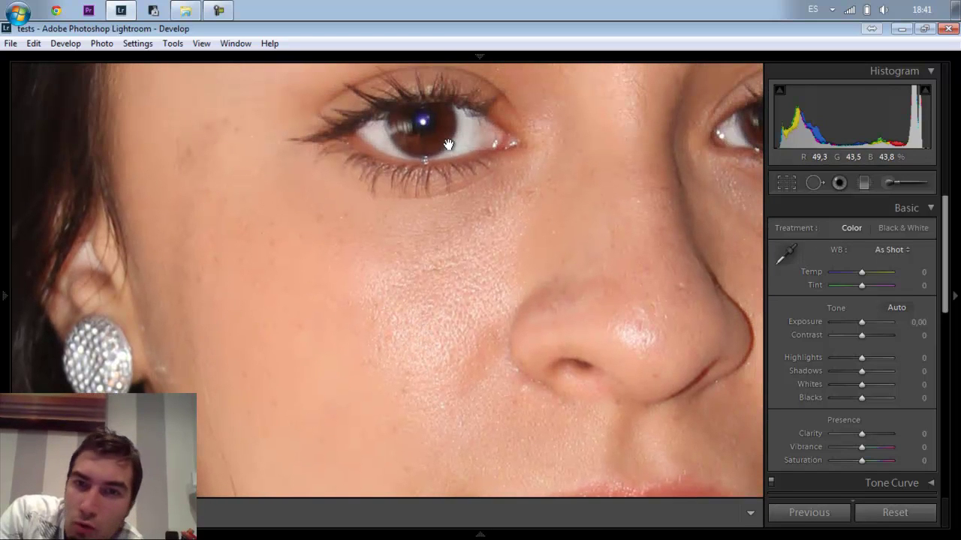
left_click(427, 322)
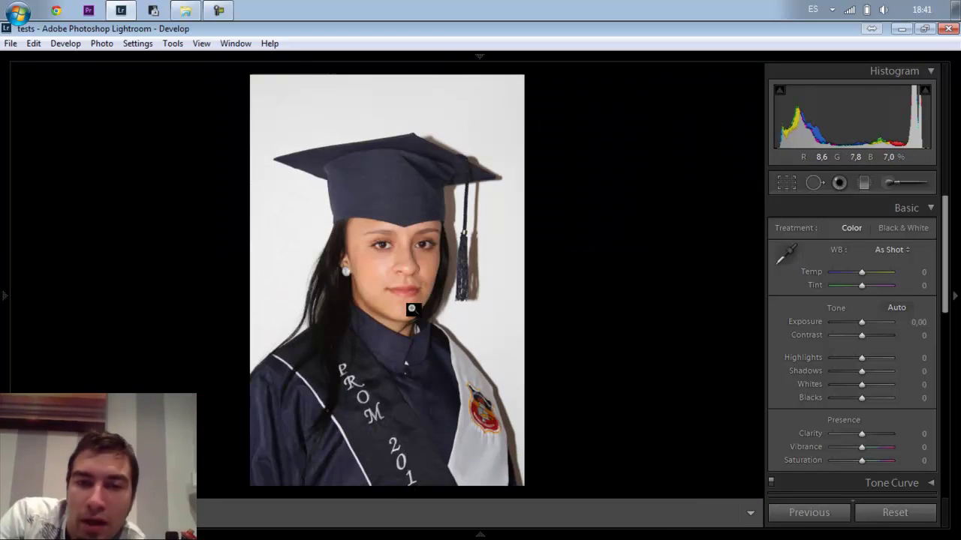
left_click(381, 244)
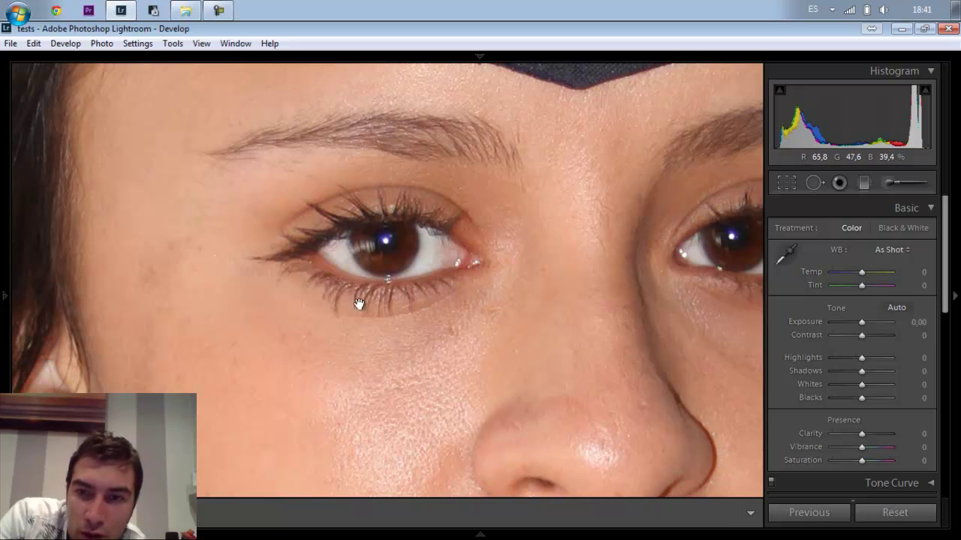
left_click(402, 273)
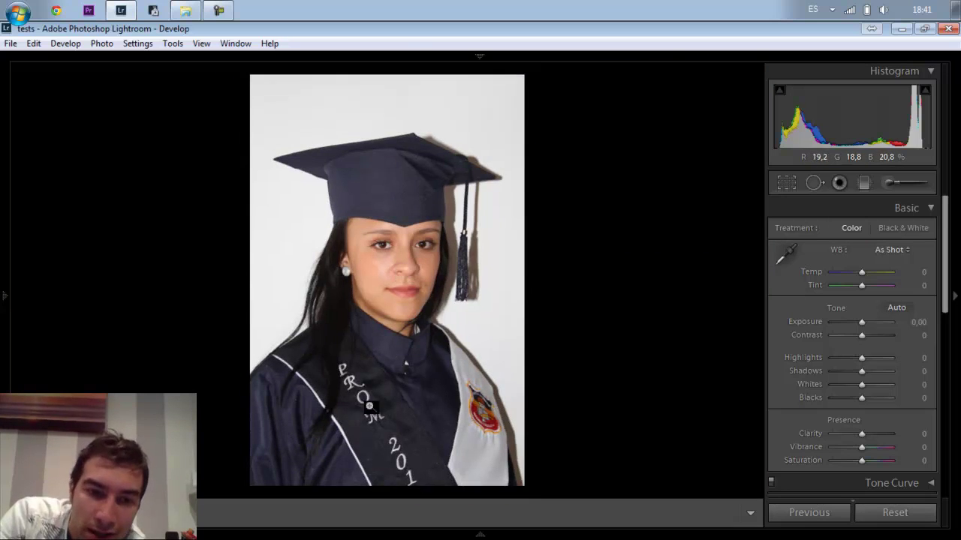
left_click(363, 443)
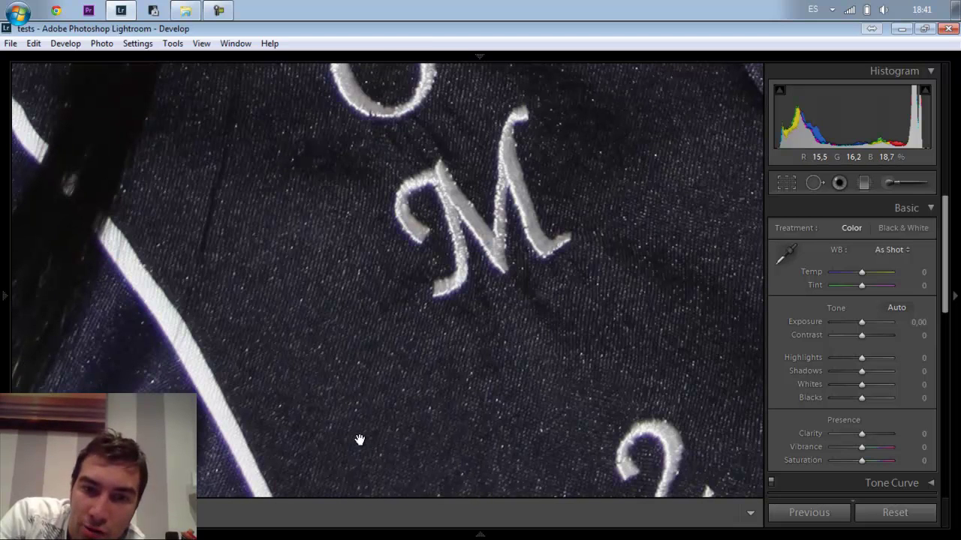
left_click(359, 439)
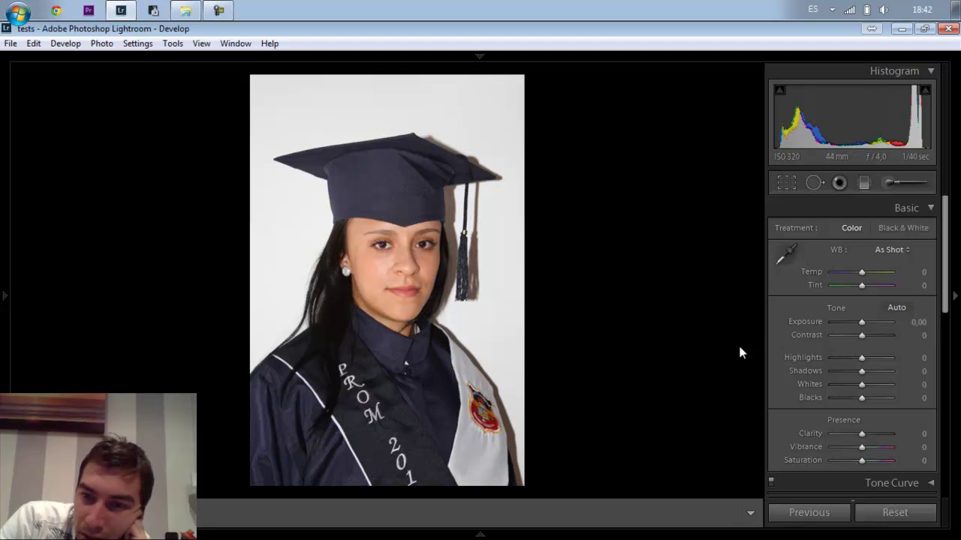
Sharpen the portrait with Amount 52, Radius 3.0 and Detail 100 while viewing the eyes up close.
left_click(386, 251)
left_click_drag(387, 250, 323, 344)
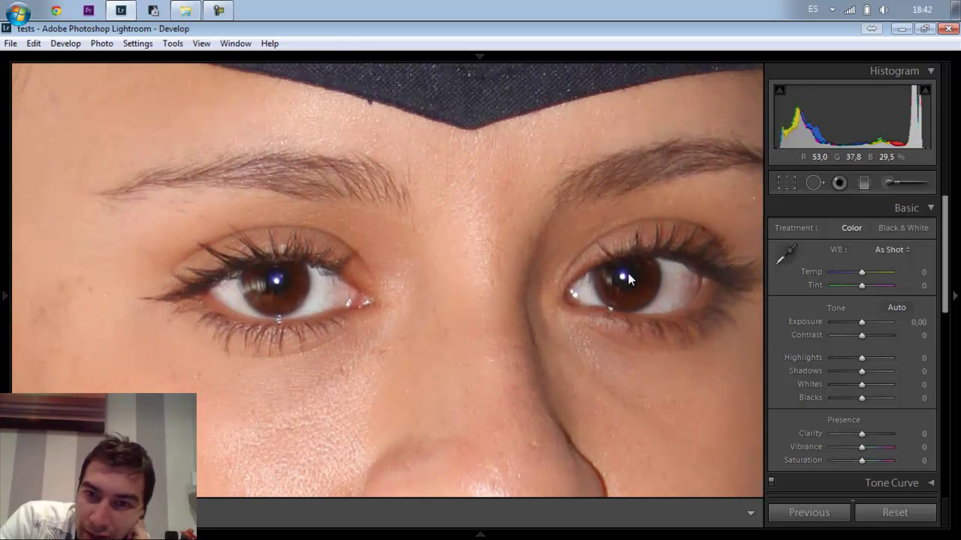
scroll(947, 294, "down", 5)
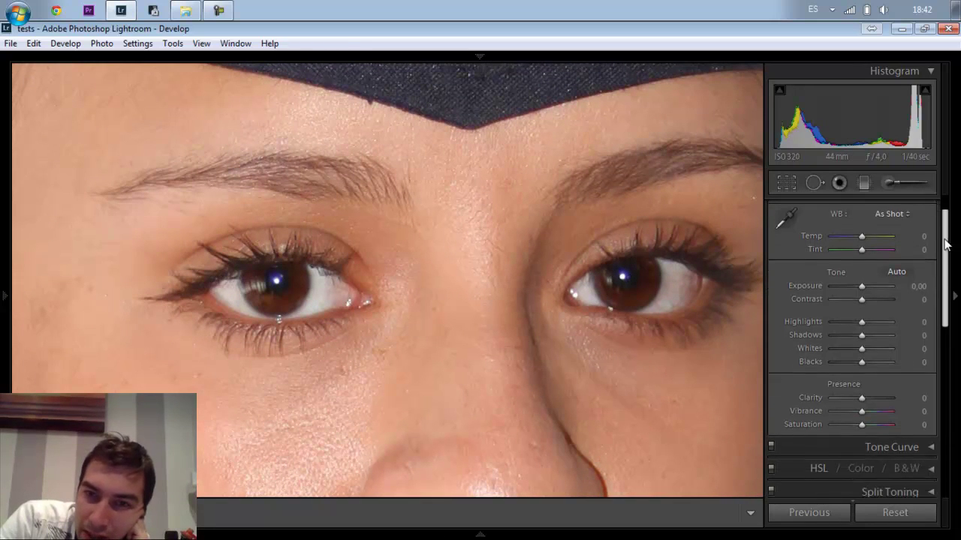
left_click_drag(947, 294, 947, 224)
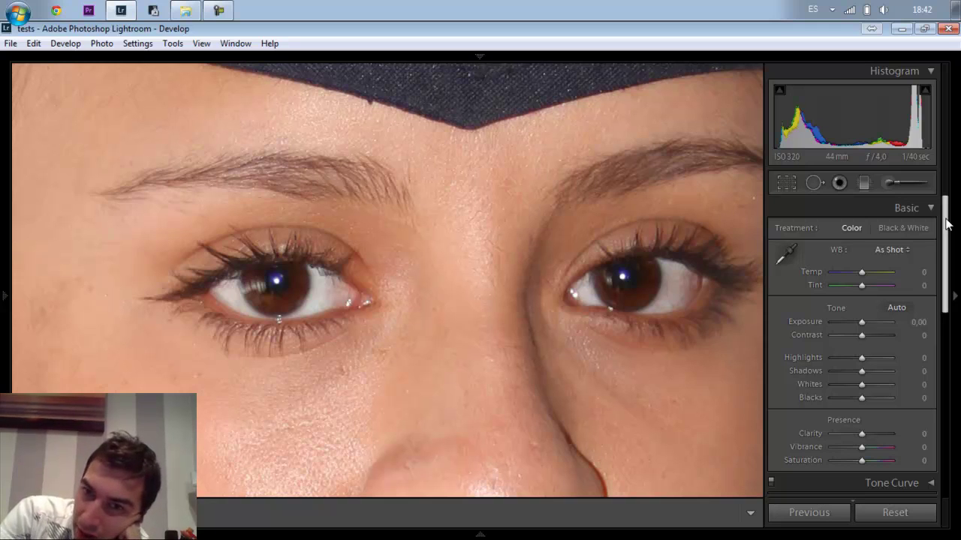
mouse_move(947, 223)
left_mouse_down()
mouse_move(947, 267)
mouse_move(944, 240)
left_mouse_up()
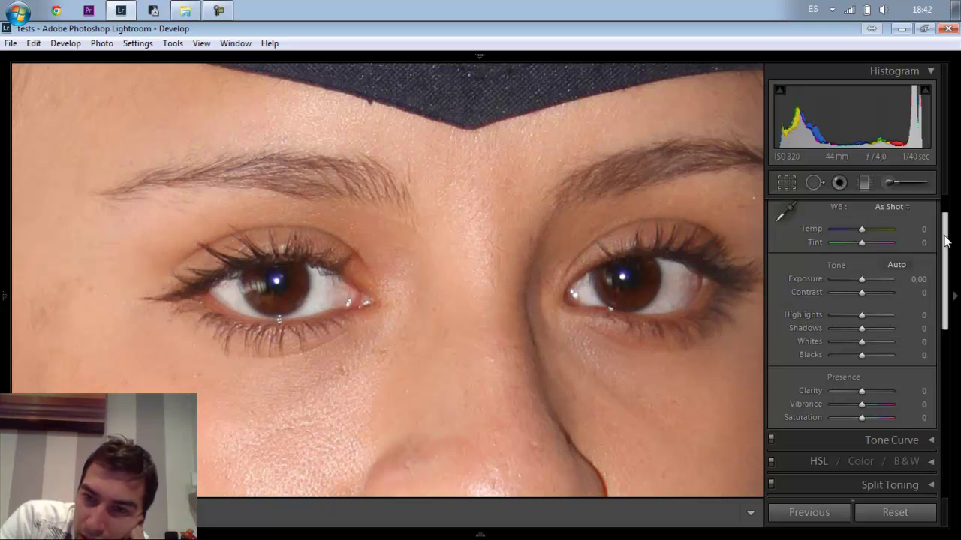
left_click_drag(945, 240, 947, 363)
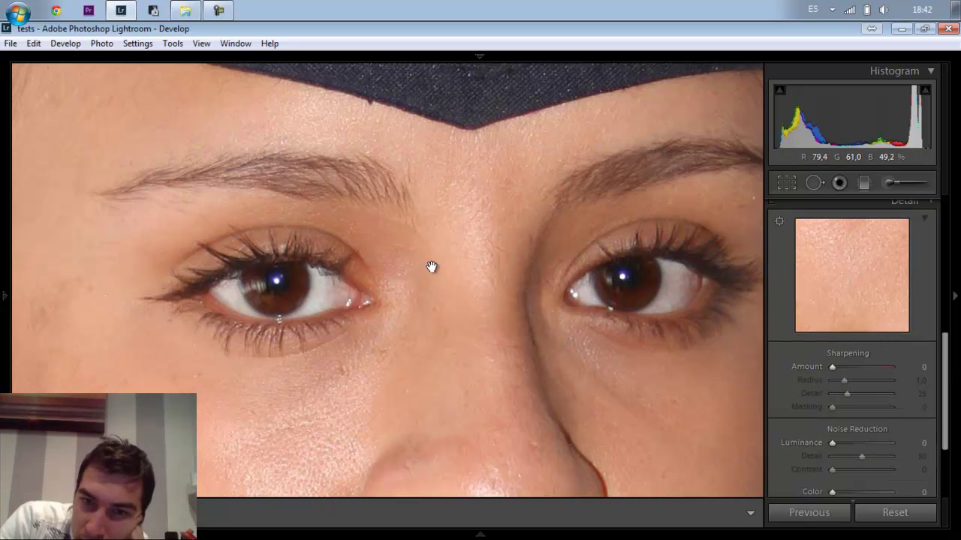
left_click(851, 367)
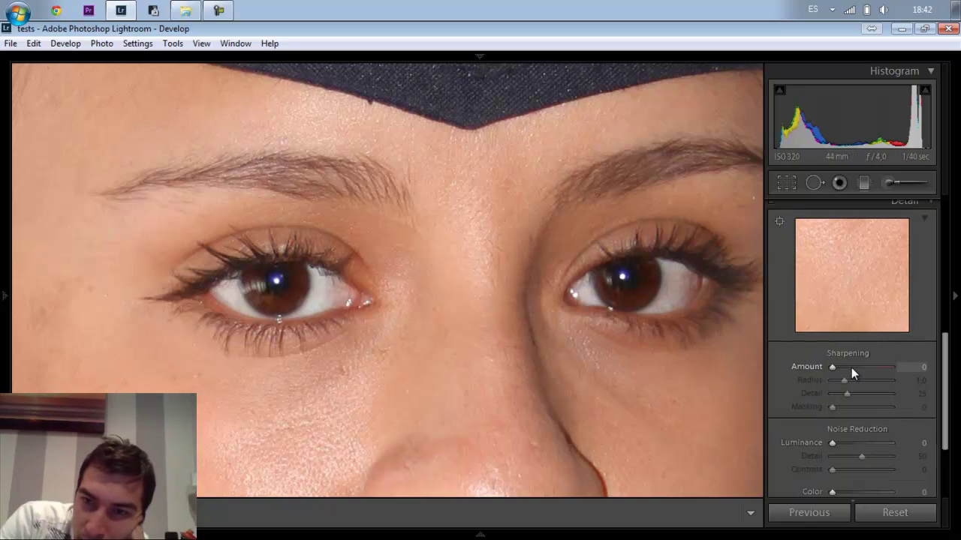
left_click_drag(851, 367, 926, 384)
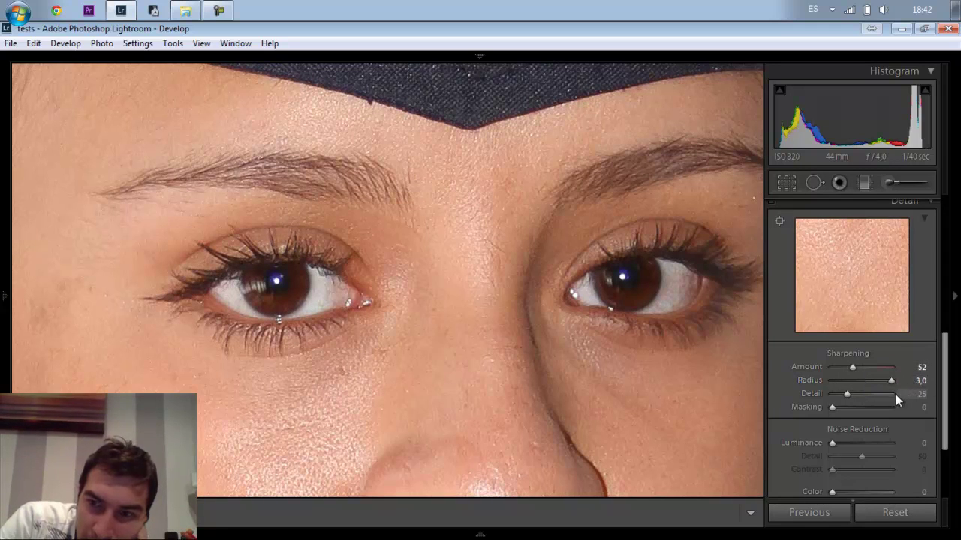
left_click(895, 394)
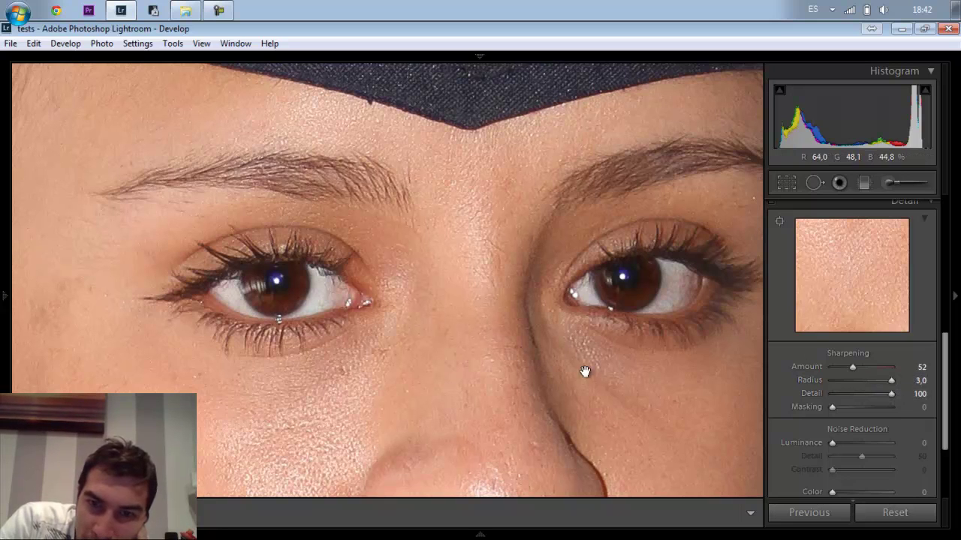
Compare the sharpened portrait with the original in side-by-side and split before/after views, and inspect the eye up close.
left_click(364, 313)
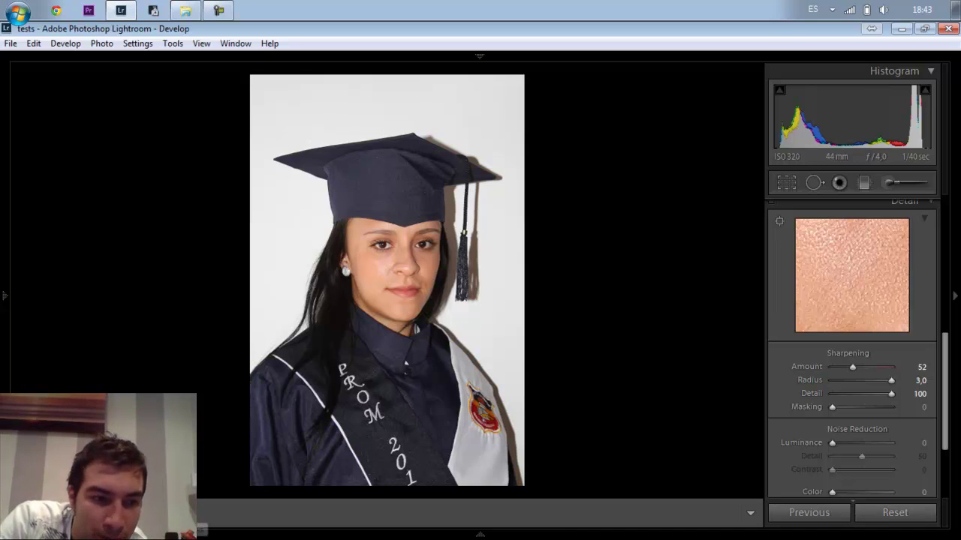
key("y")
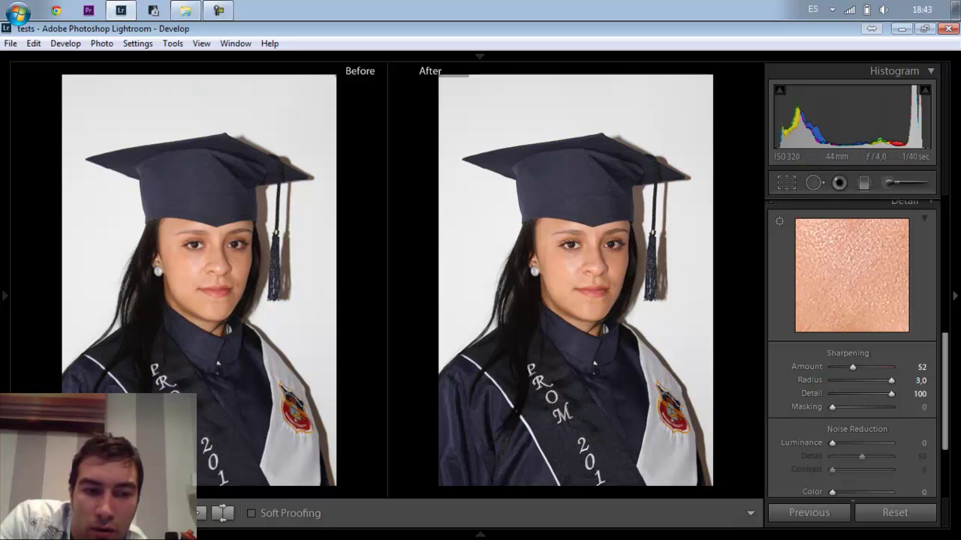
key("shift+y")
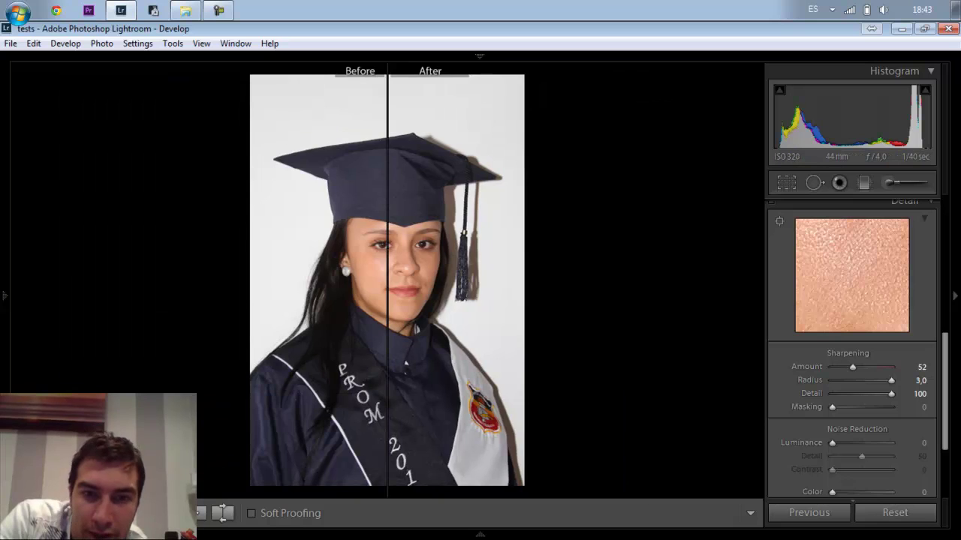
key("alt+y")
key("shift+y")
key("y")
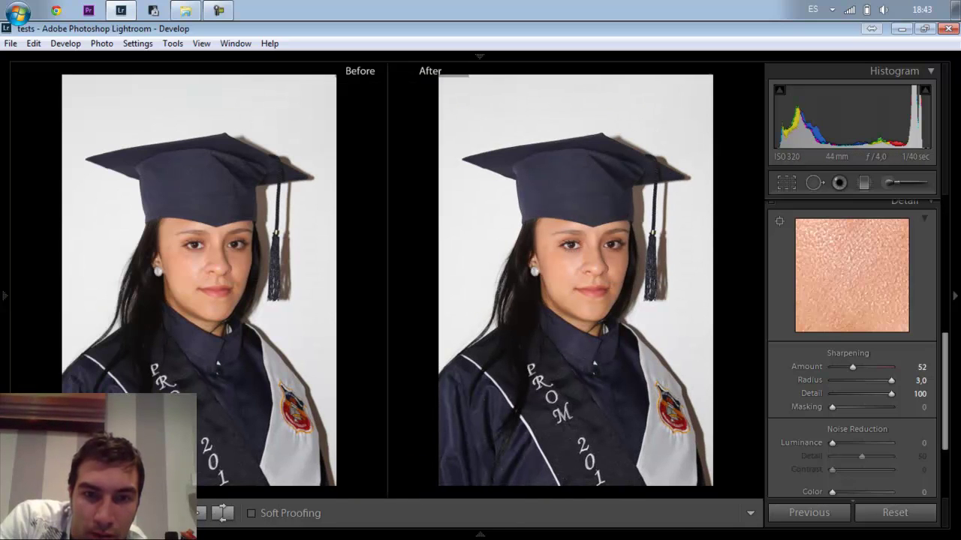
key("y")
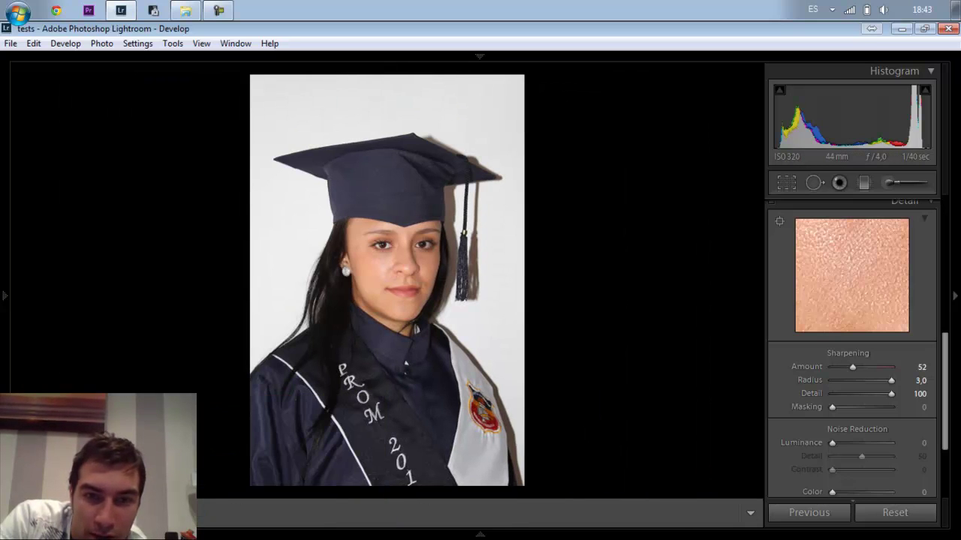
left_click(419, 248)
left_click(419, 248)
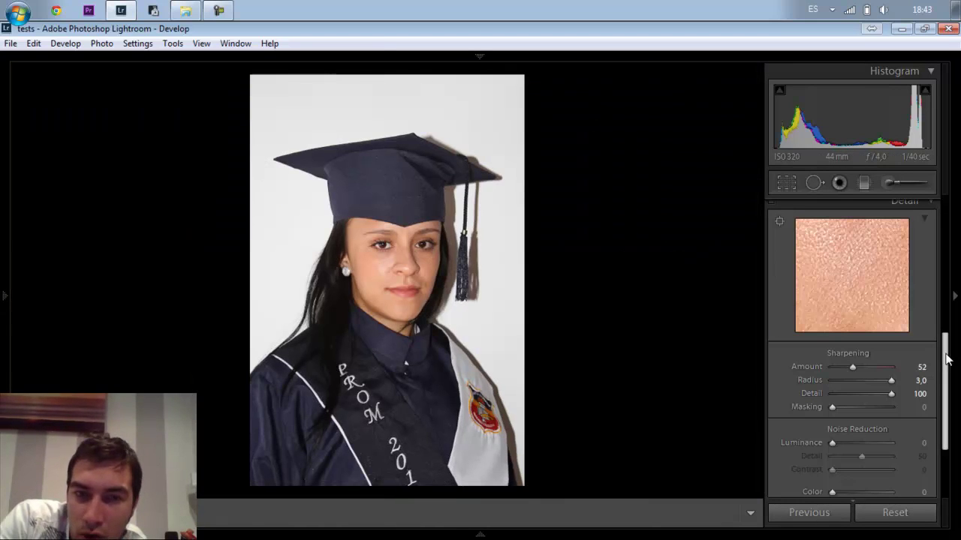
Set up an adjustment brush with Highlights −82 and Contrast −40 while viewing the facial skin at full magnification.
left_click_drag(947, 361, 946, 225)
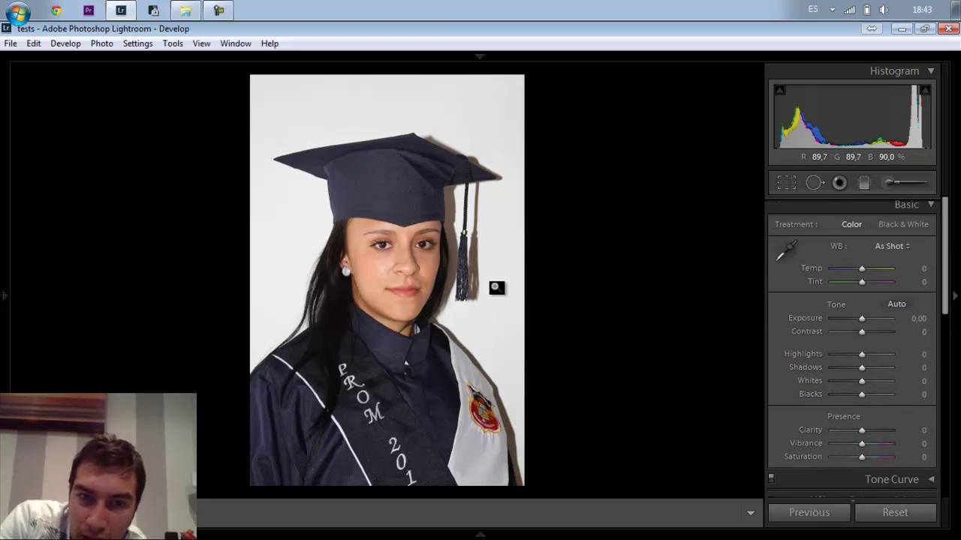
left_click(388, 262)
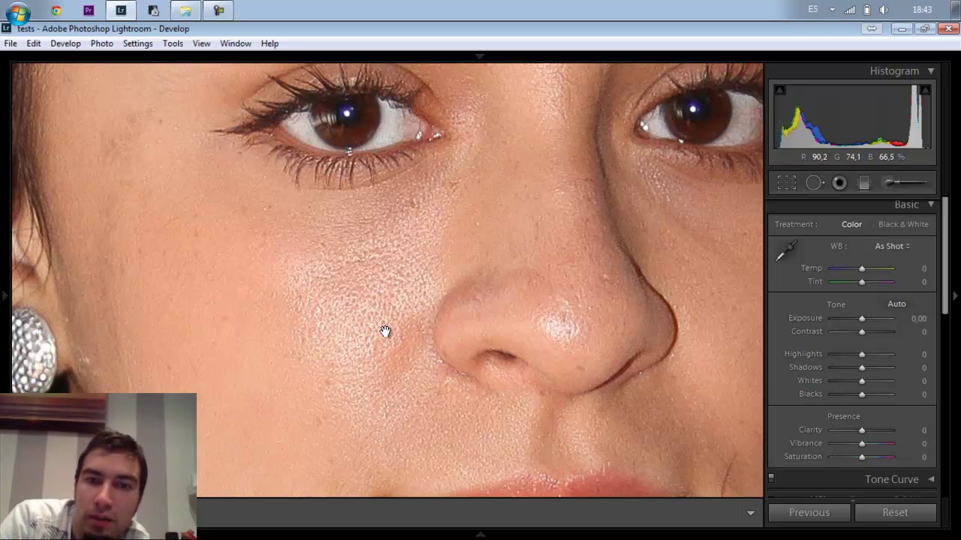
left_click(890, 183)
scroll(944, 272, "down", 3)
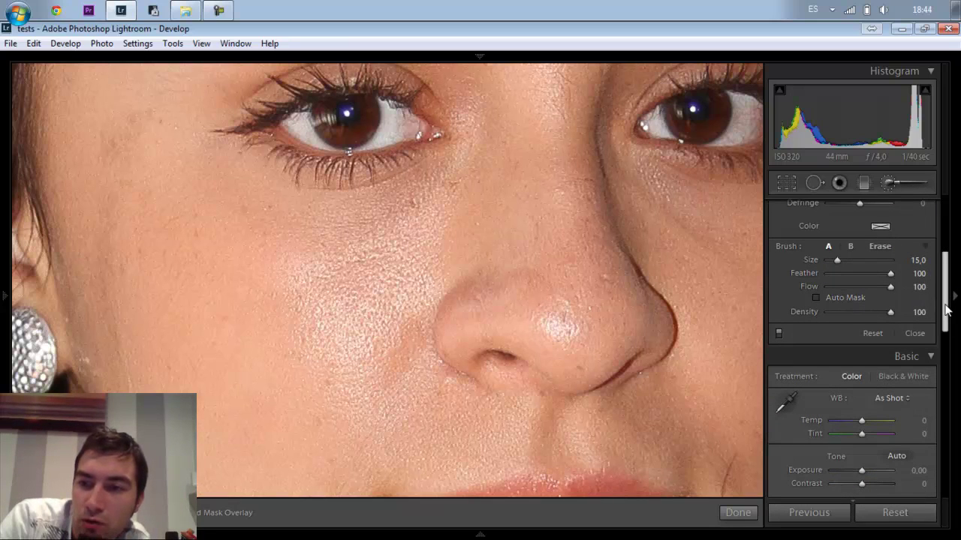
scroll(944, 268, "up", 3)
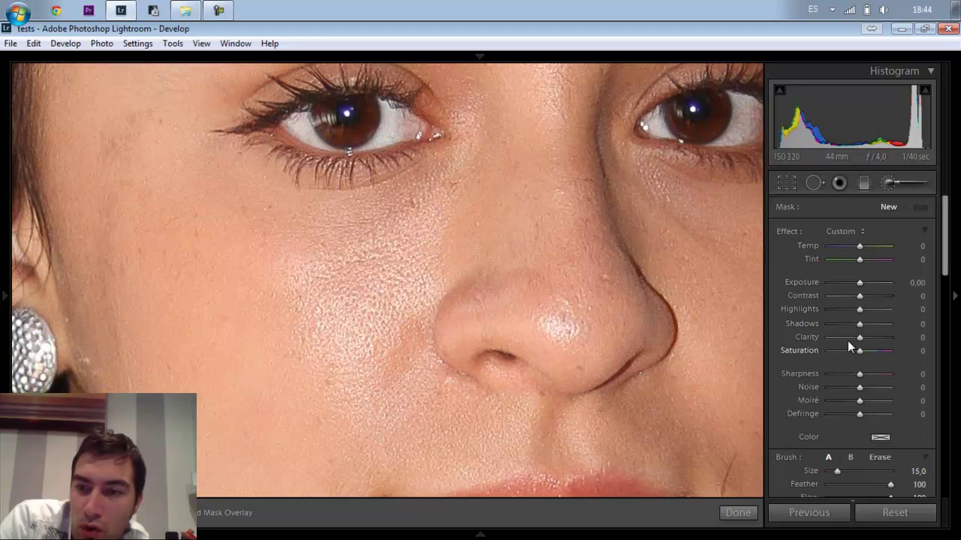
left_click(834, 308)
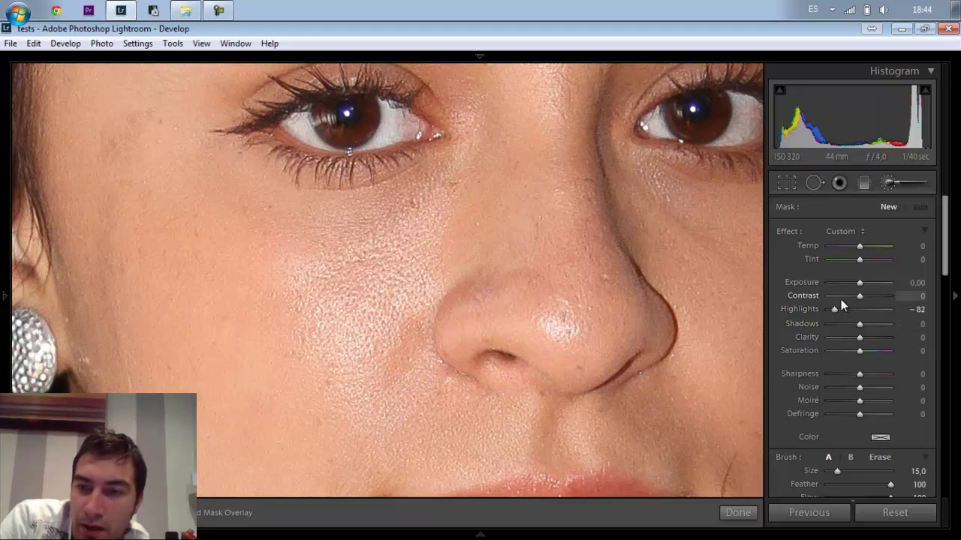
left_click(846, 296)
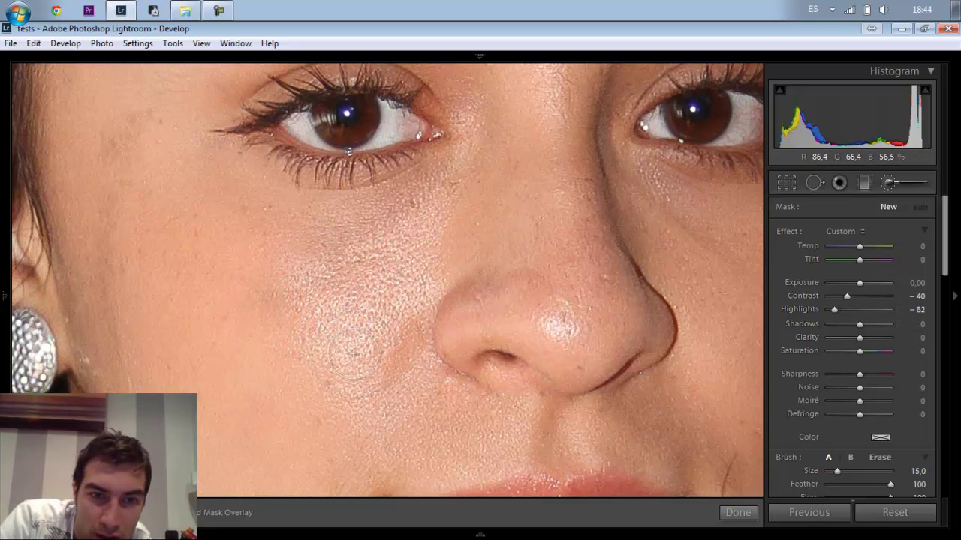
Brush the adjustment over the shiny cheek and nose, enlarging the brush size to 23.7.
left_click(267, 295)
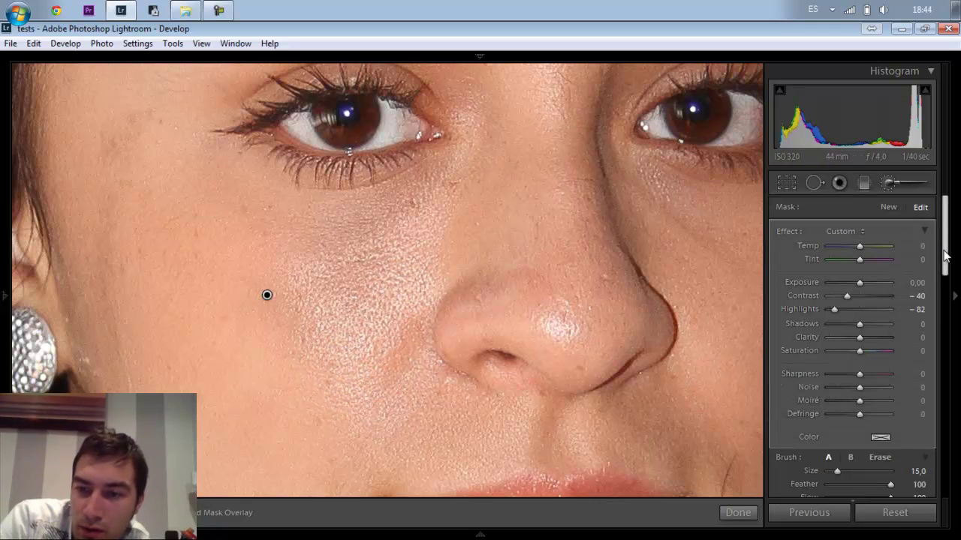
left_click_drag(836, 472, 842, 470)
mouse_move(396, 322)
left_mouse_down()
mouse_move(427, 256)
mouse_move(358, 361)
mouse_move(435, 251)
mouse_move(351, 352)
mouse_move(397, 255)
mouse_move(434, 217)
mouse_move(365, 309)
mouse_move(329, 330)
mouse_move(325, 294)
mouse_move(363, 387)
mouse_move(334, 281)
mouse_move(345, 353)
mouse_move(281, 312)
mouse_move(302, 321)
mouse_move(292, 295)
mouse_move(334, 378)
mouse_move(250, 315)
mouse_move(326, 405)
mouse_move(403, 364)
mouse_move(425, 413)
mouse_move(551, 337)
mouse_move(557, 315)
mouse_move(569, 313)
mouse_move(551, 330)
mouse_move(570, 346)
left_mouse_up()
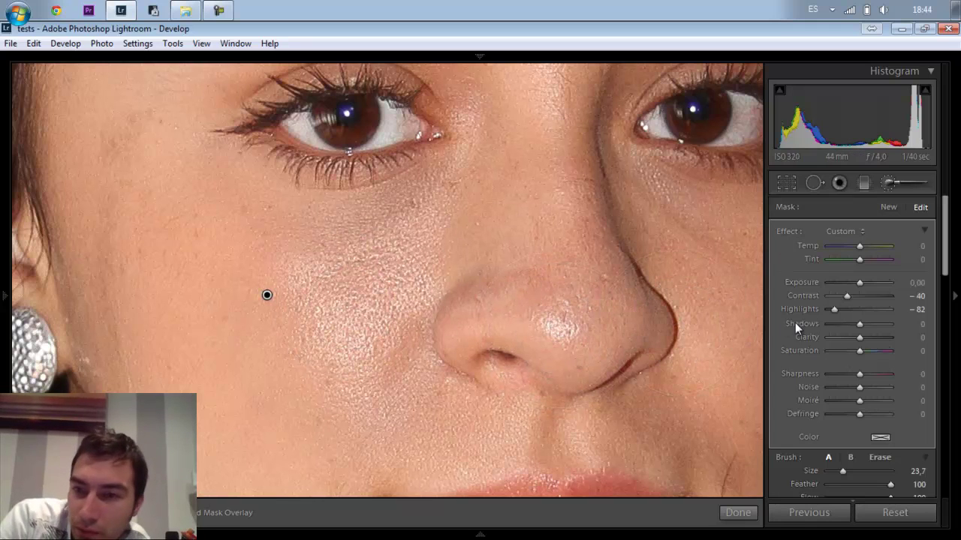
Set the cheek adjustment's Highlights to −100 and Clarity to −31, and finish the brush edit.
left_click_drag(832, 311, 798, 310)
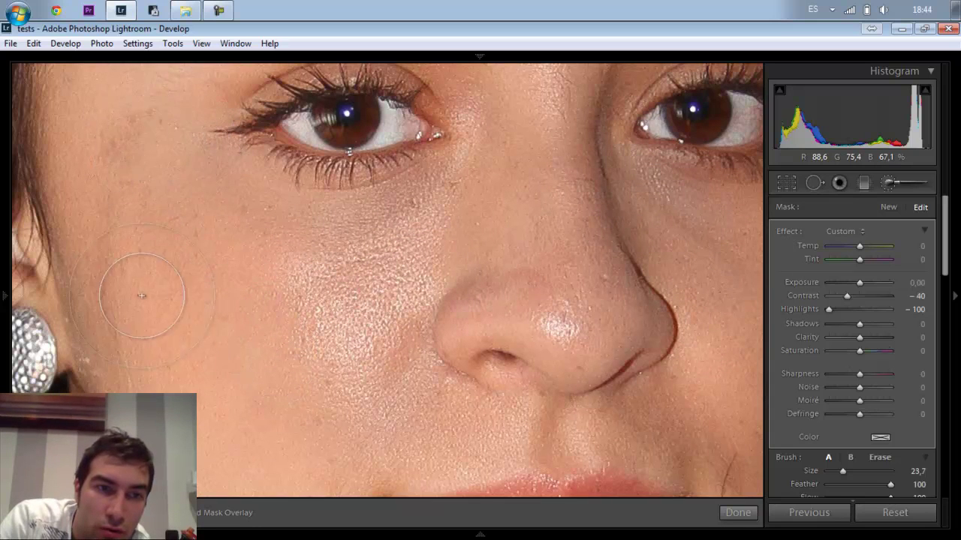
left_click(267, 294)
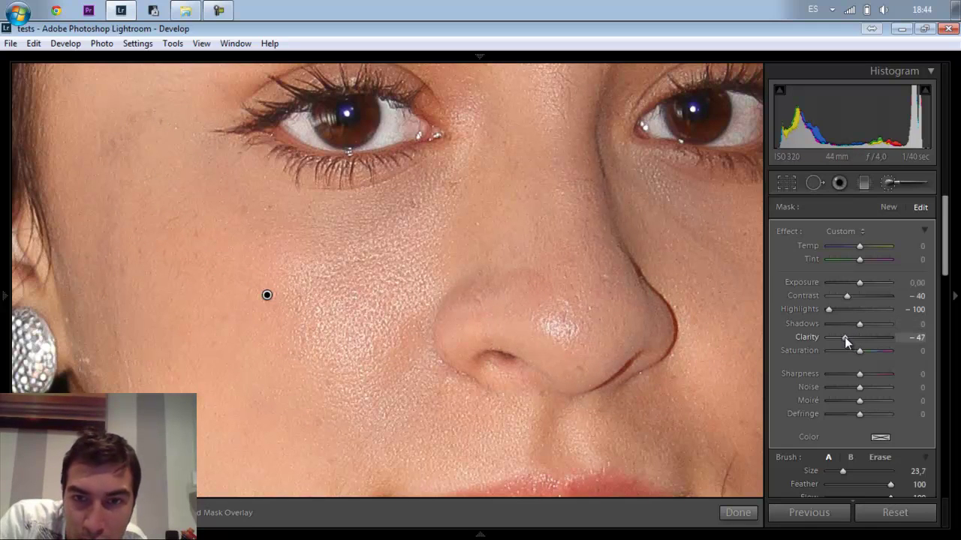
left_click_drag(847, 338, 850, 338)
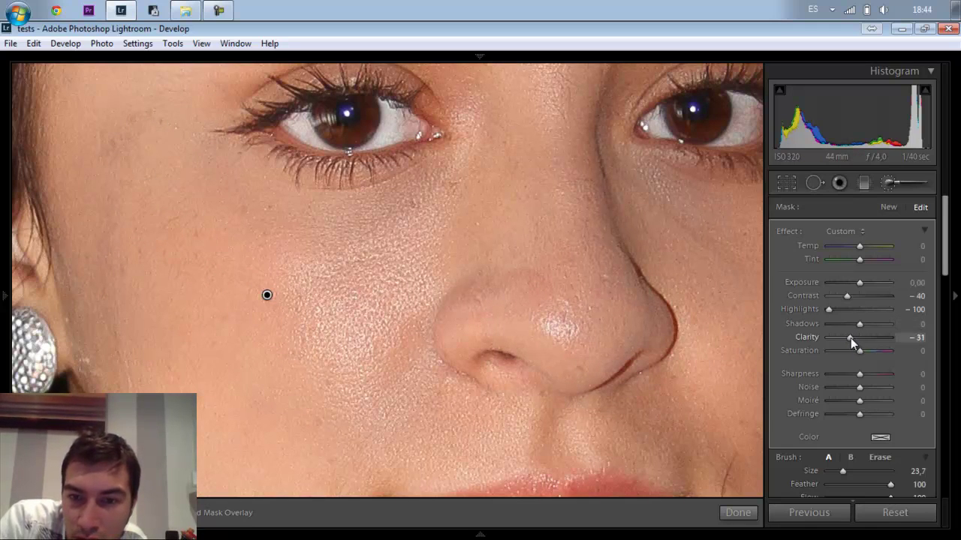
left_click(739, 513)
Show the whole portrait in side-by-side before/after view and reselect the cheek adjustment with a brush size of 6.8.
left_click(546, 306)
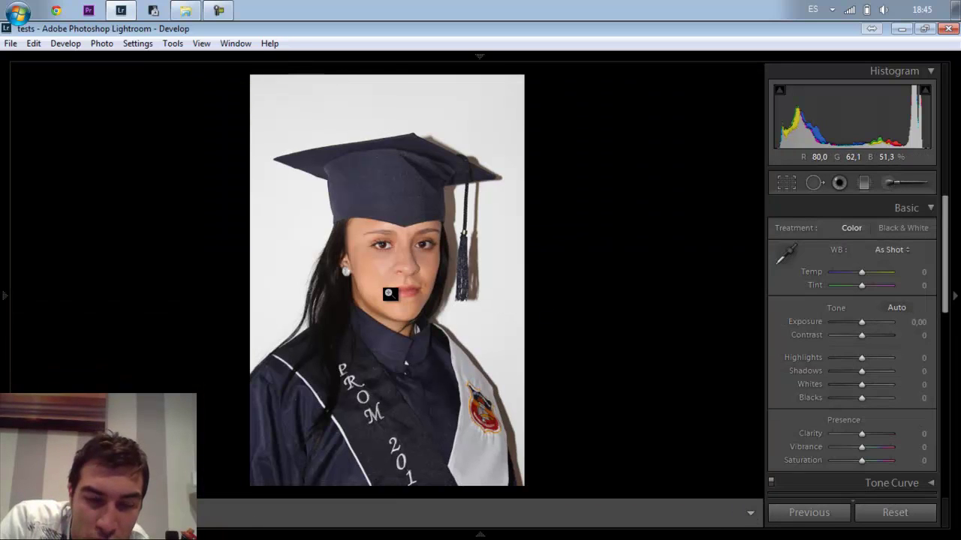
key("y")
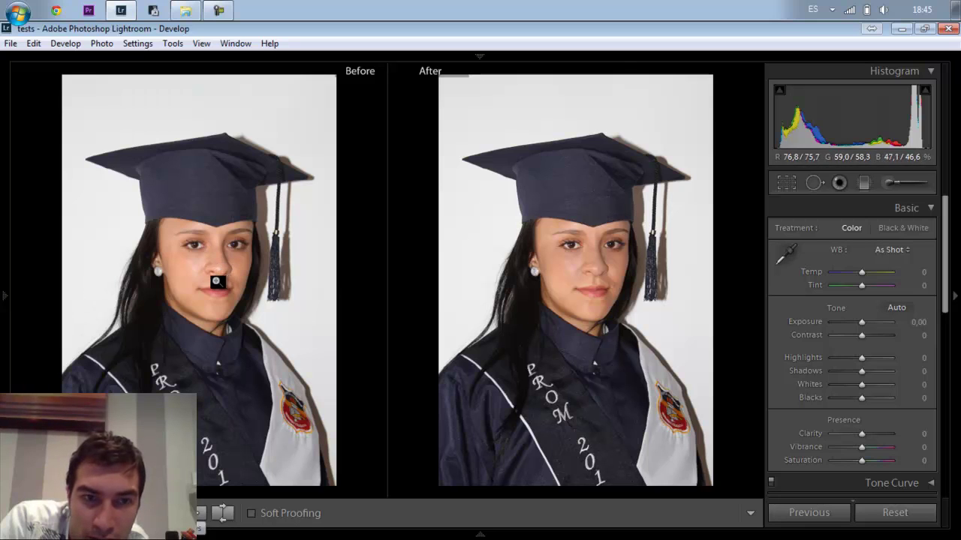
left_click(888, 183)
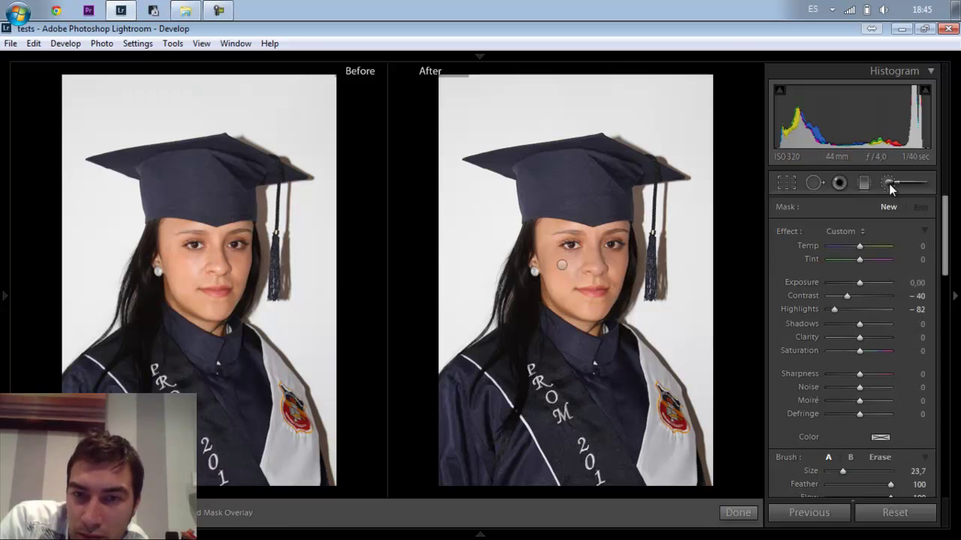
left_click(564, 265)
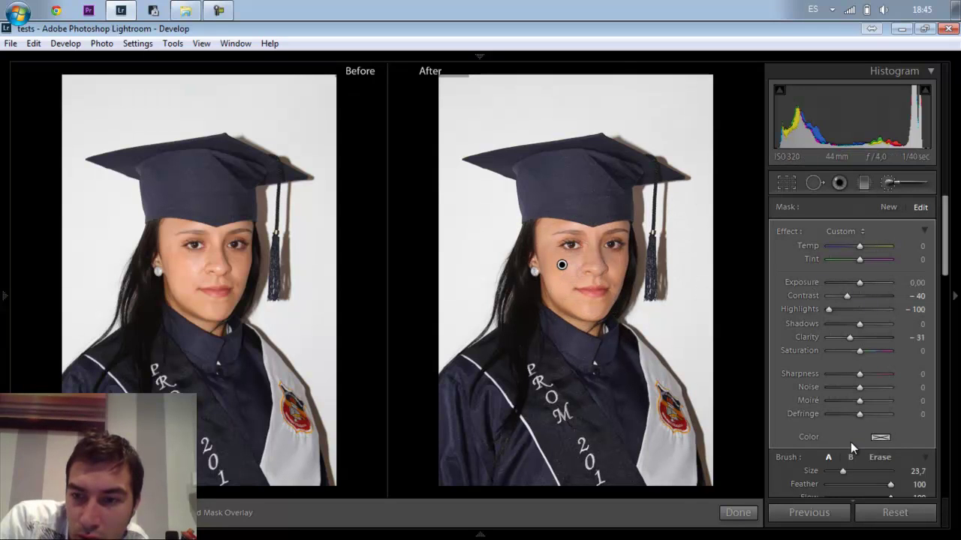
left_click_drag(842, 471, 833, 471)
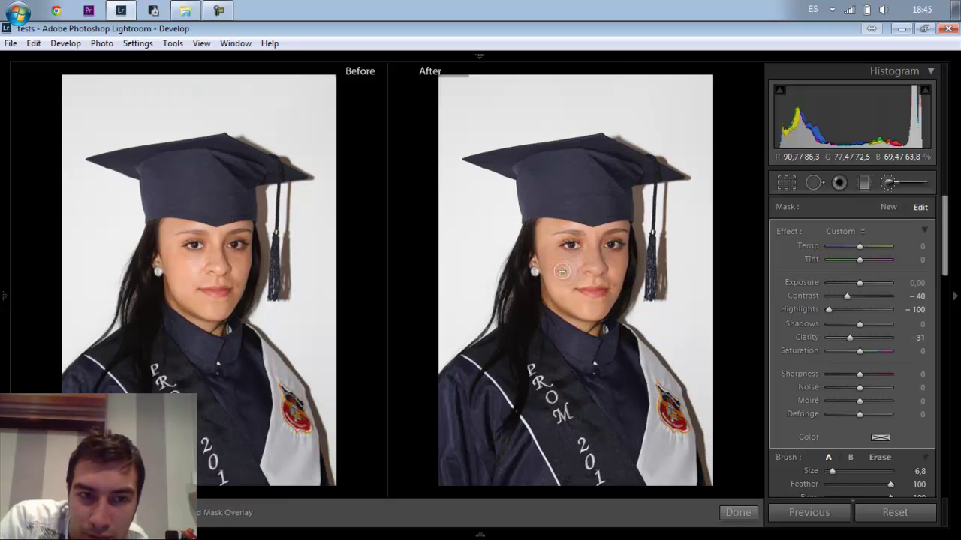
left_click(736, 514)
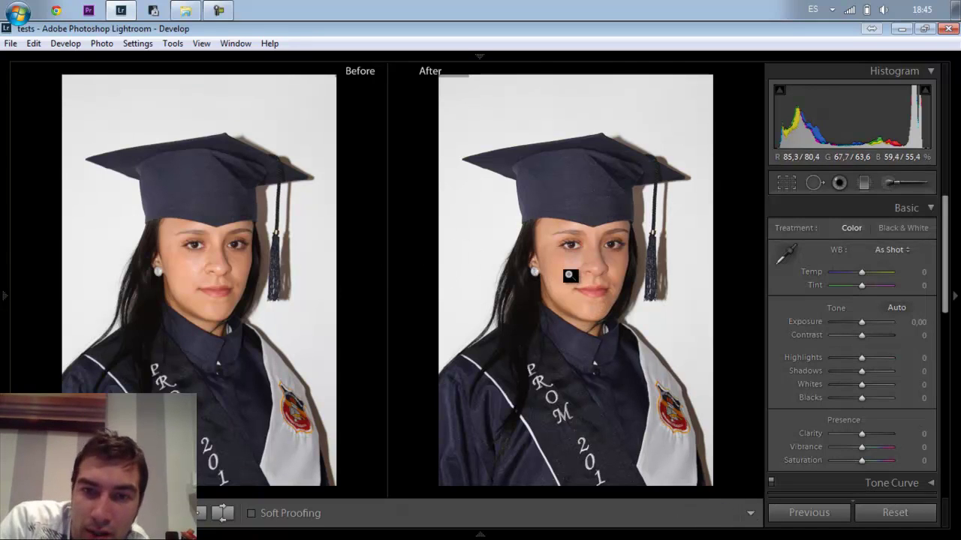
Compare the cheek's shine before and after the brush adjustment up close and in the full portrait.
left_click(196, 268)
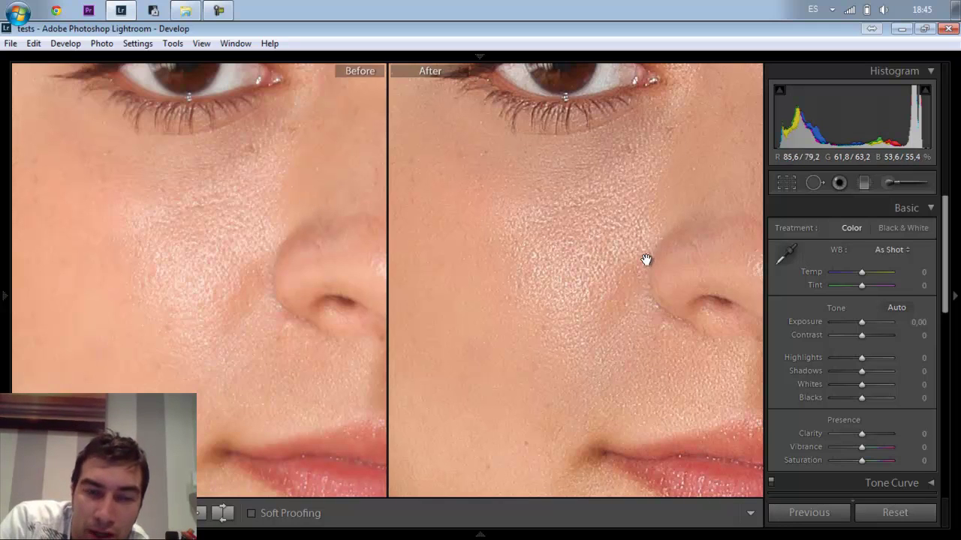
left_click(191, 249)
left_click(191, 249)
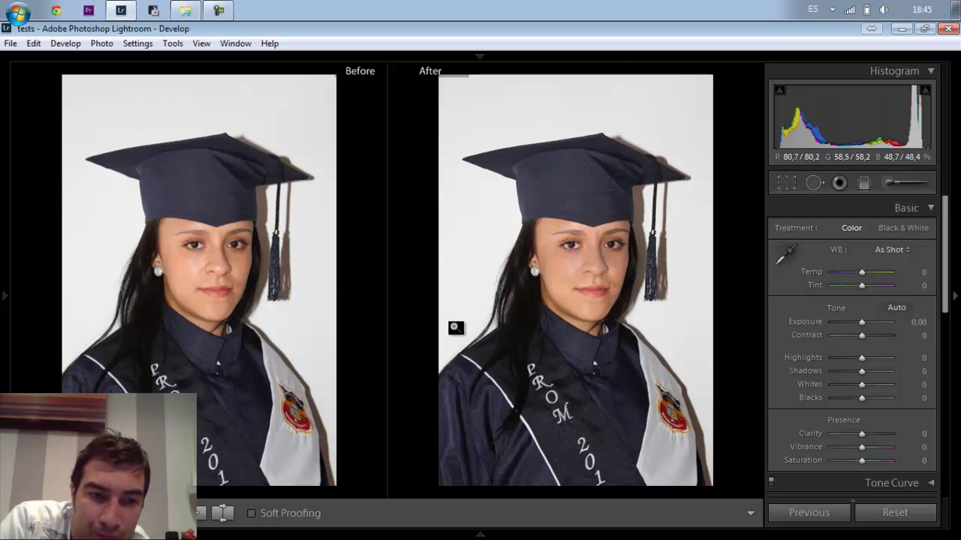
key("y")
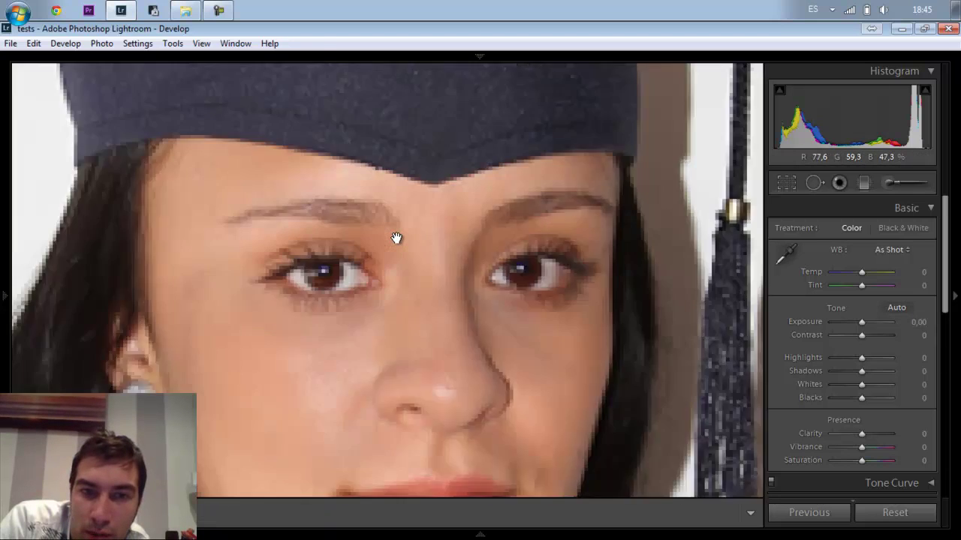
Raise the portrait's Blacks to +40 while viewing the eyes up close.
left_click(396, 237)
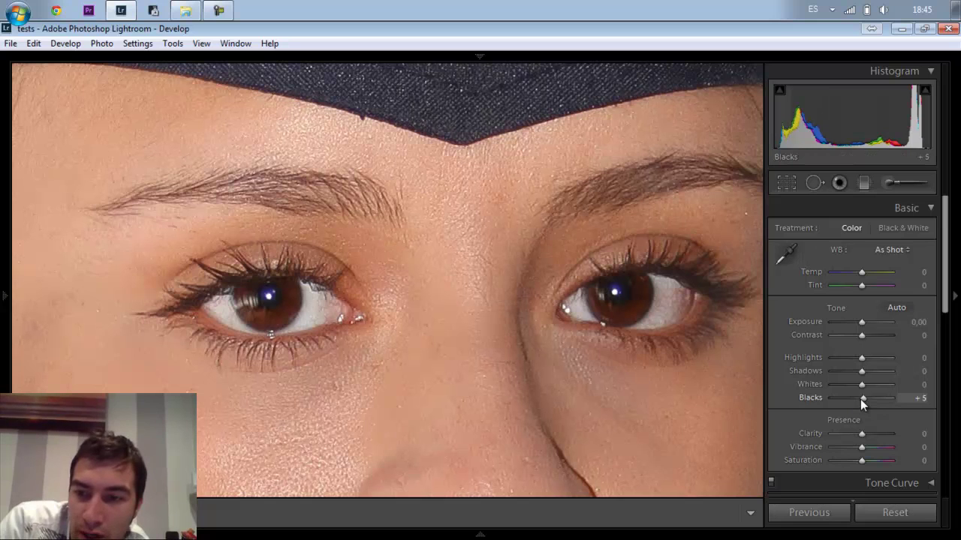
scroll(860, 399, "up", 1)
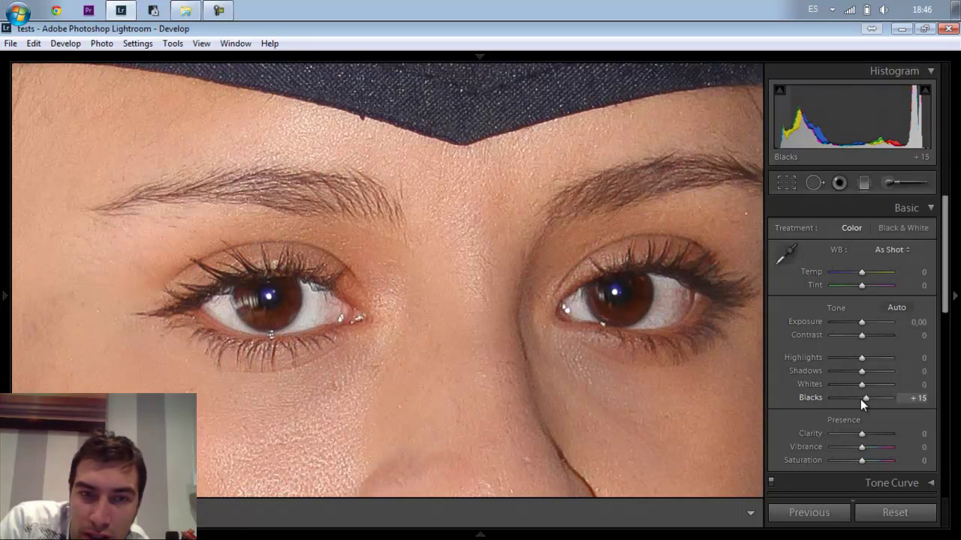
scroll(860, 399, "up", 4)
scroll(860, 399, "up", 1)
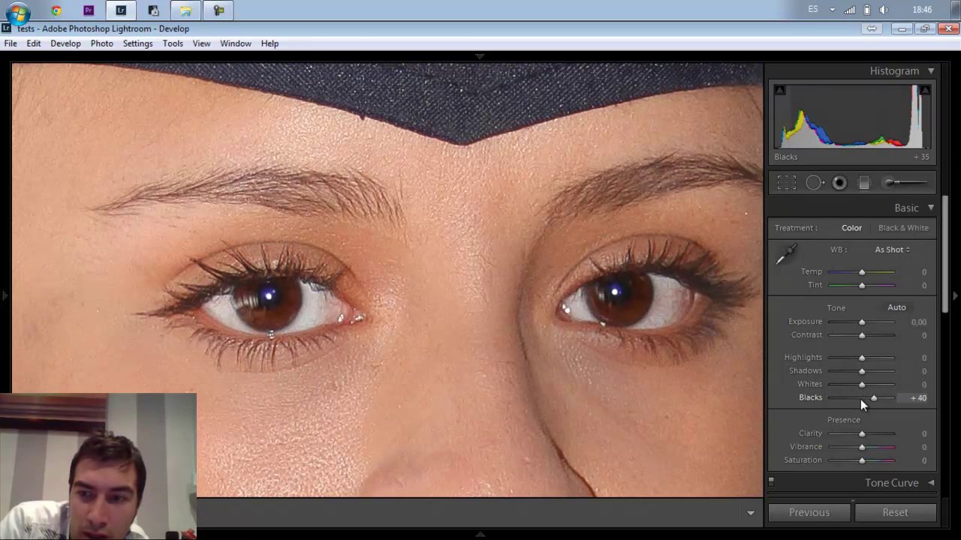
Compare the full portrait with lifted Blacks against the original in side-by-side before/after view.
left_click(568, 271)
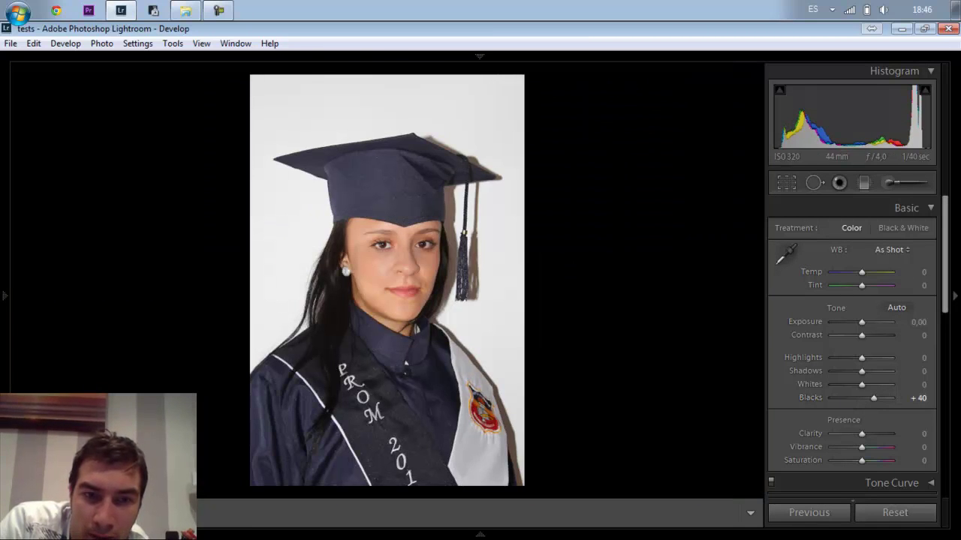
key("y")
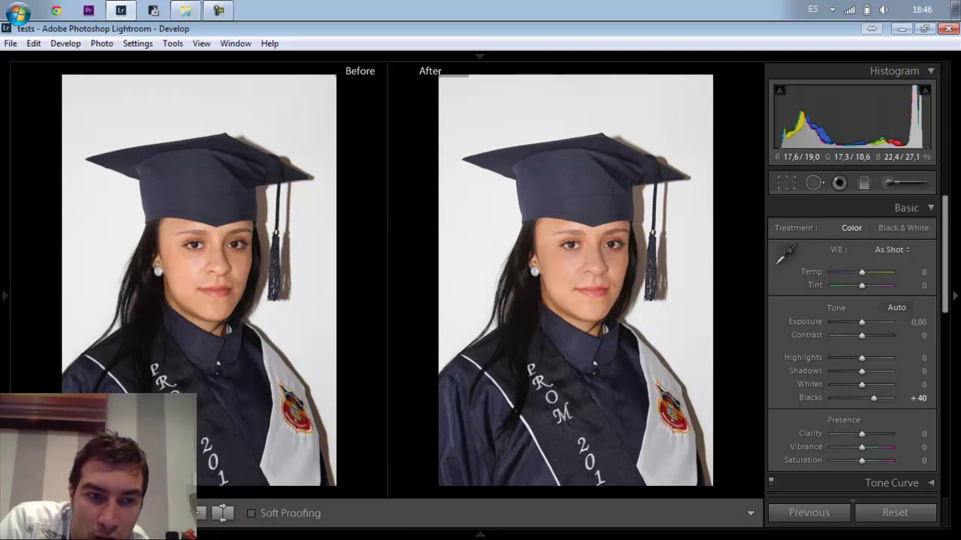
key("y")
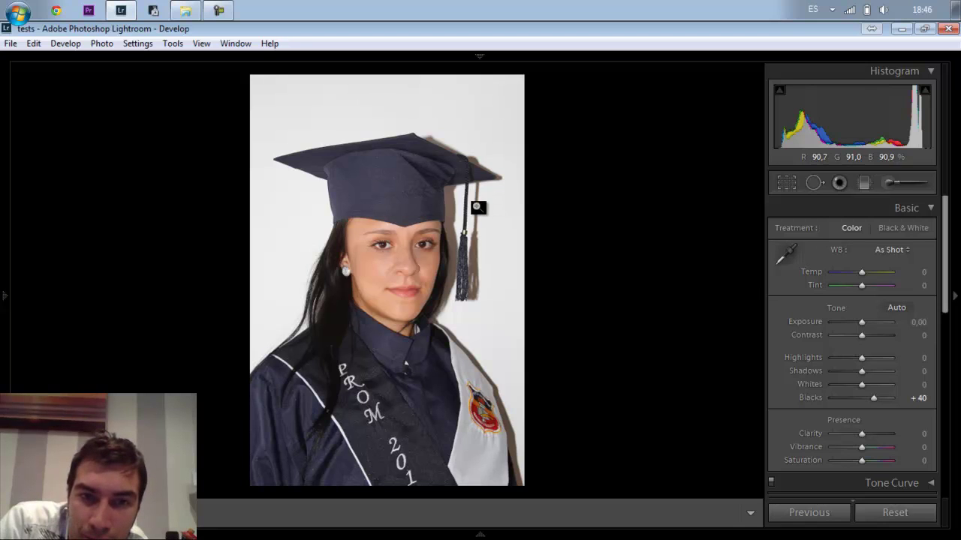
left_click(395, 183)
left_click(395, 182)
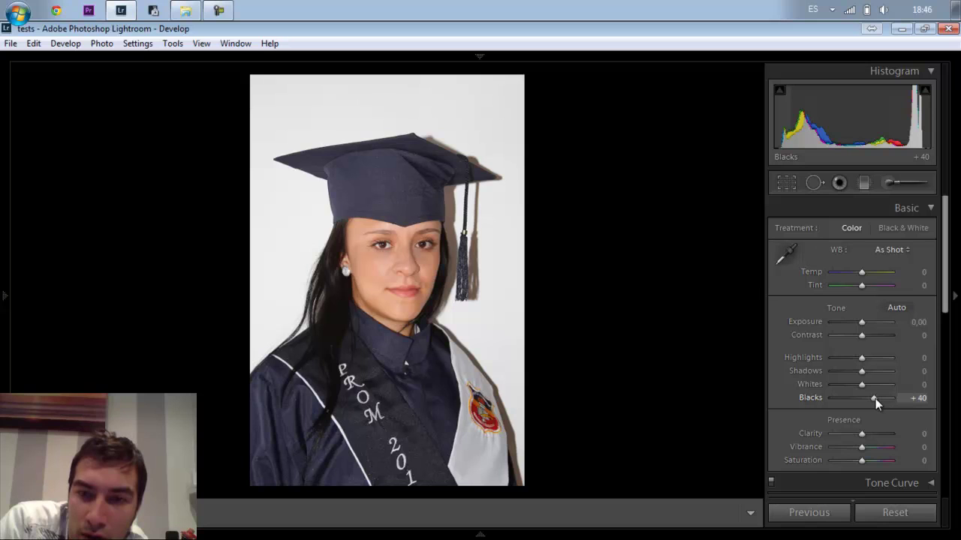
Lower the portrait's Blacks to −31 and compare the result side by side with the original.
left_click_drag(875, 398, 852, 399)
left_click_drag(856, 395, 852, 396)
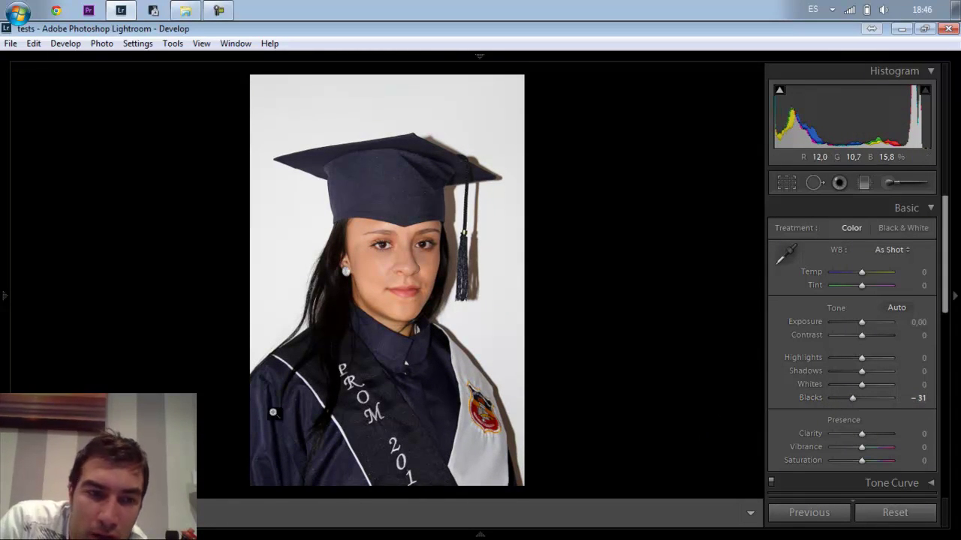
key("y")
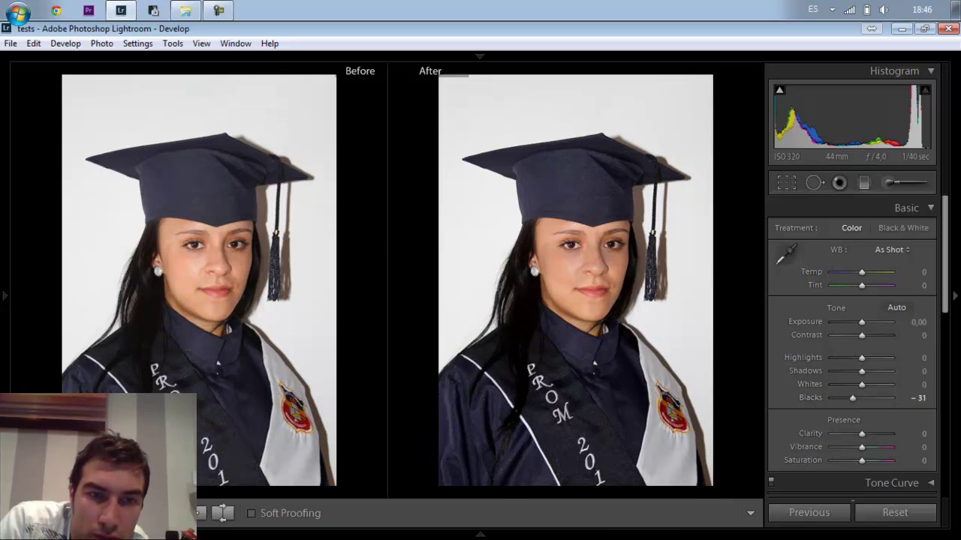
key("y")
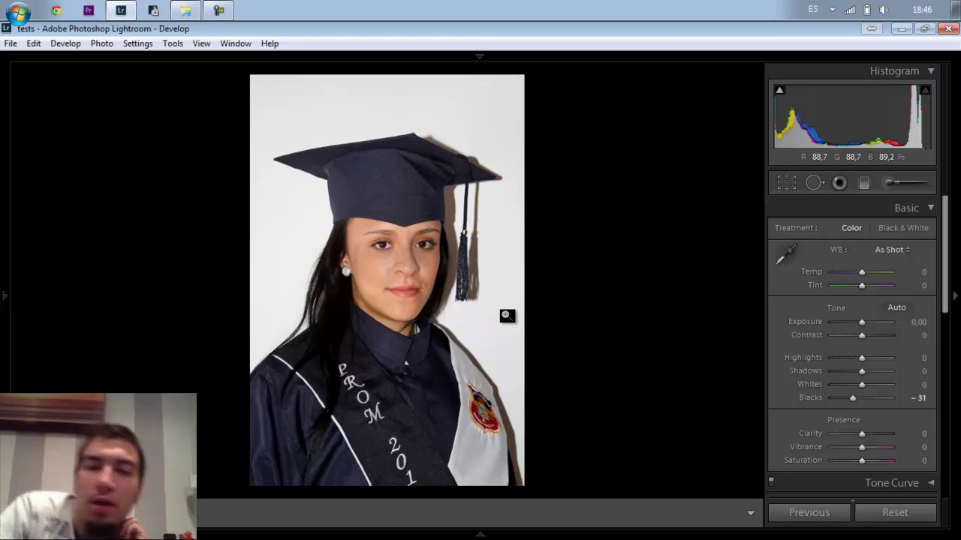
Magnify the portrait around the whole face and start a new adjustment brush mask with Contrast and Highlights reset to 0.
key("F7")
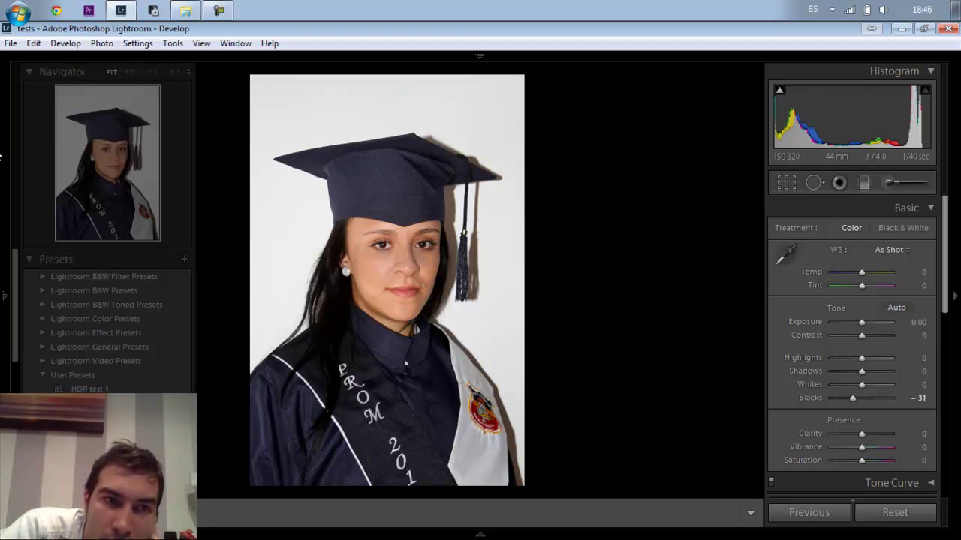
left_click(132, 73)
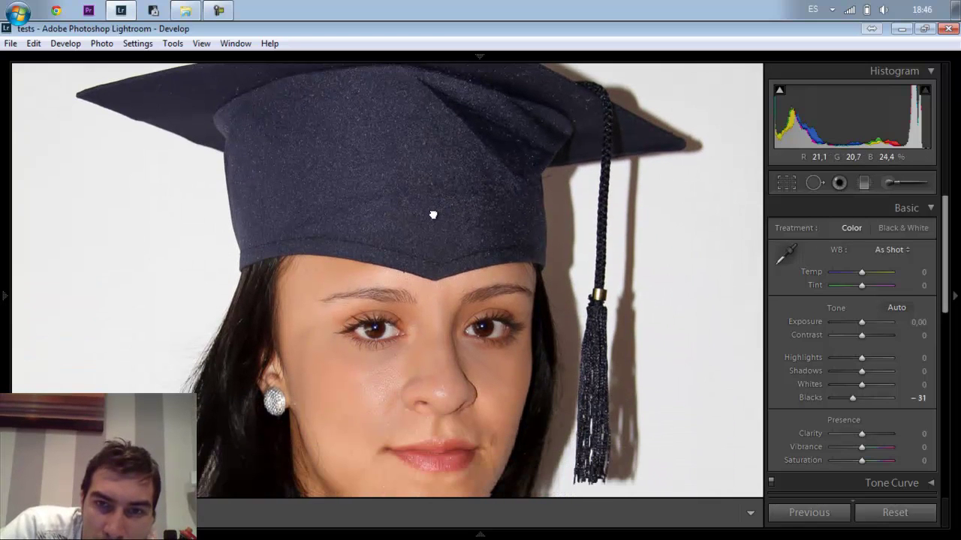
left_click_drag(433, 215, 430, 153)
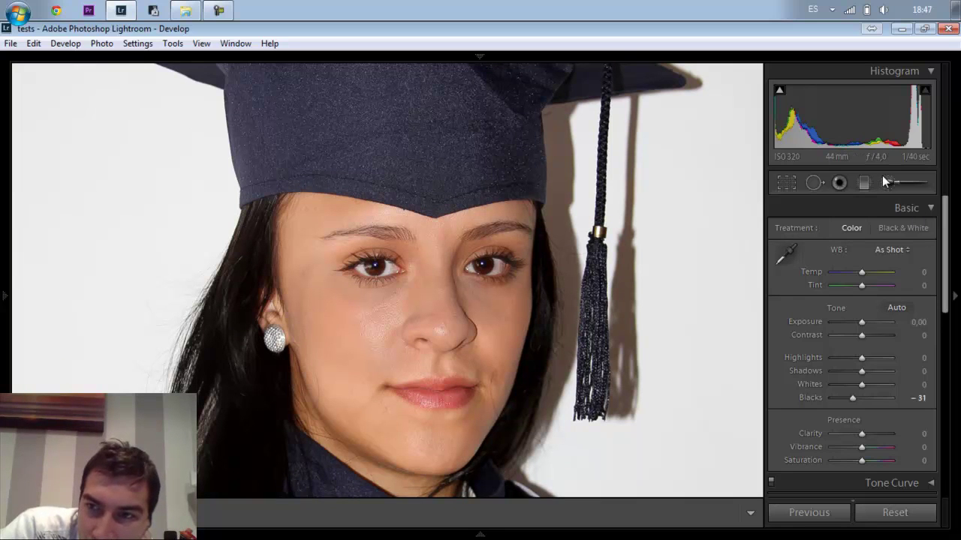
left_click(887, 183)
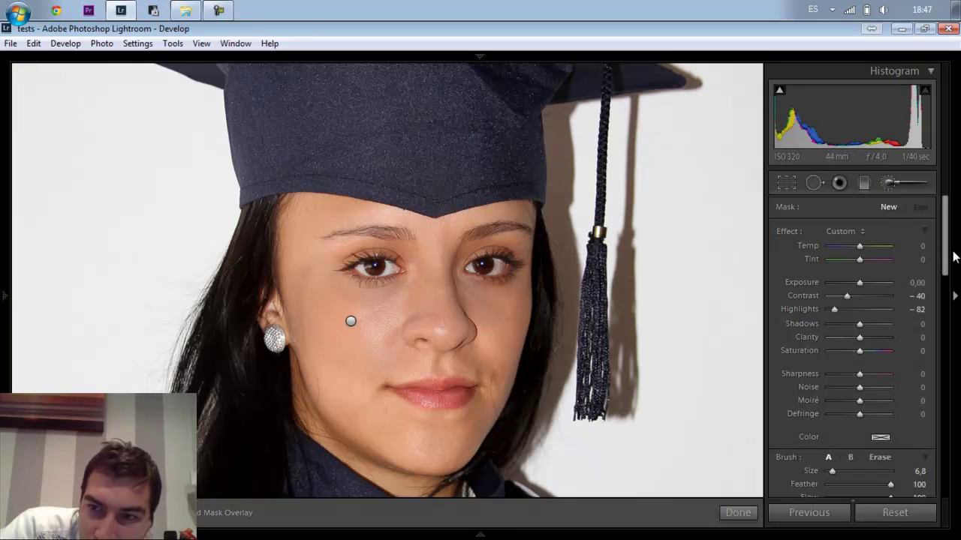
double_click(847, 296)
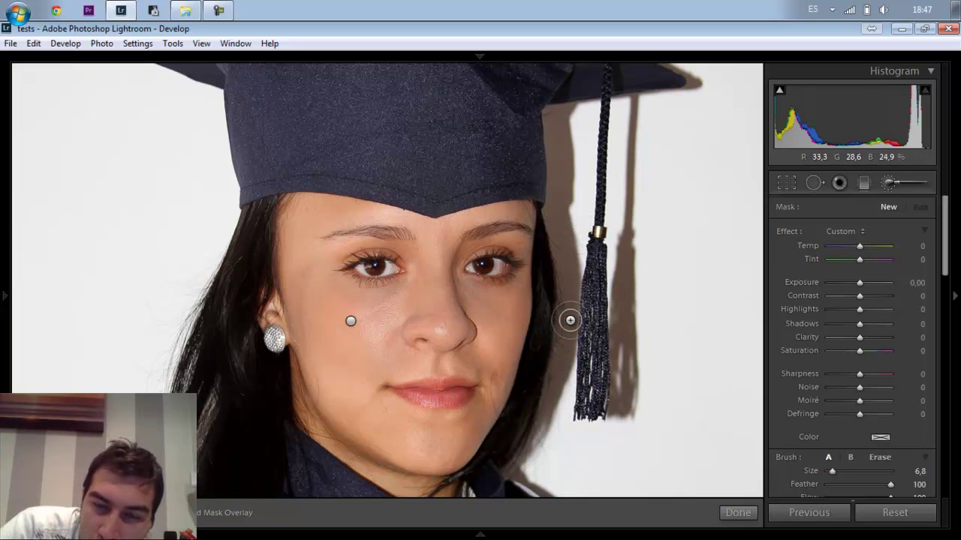
Enable Auto Mask and brush a mask over the wall shadow beside the cap and hair, down to the collar, undoing stray strokes.
scroll(945, 253, "down", 4)
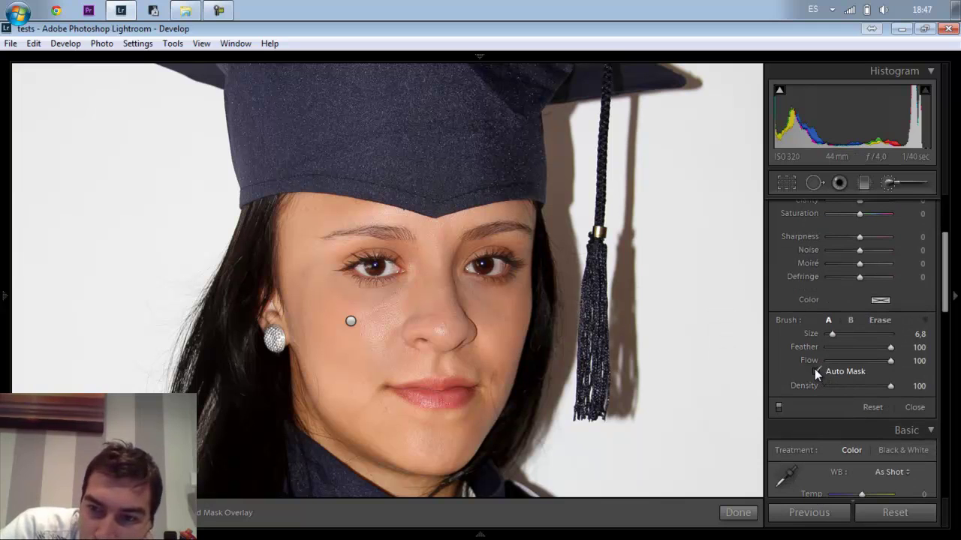
left_click(817, 372)
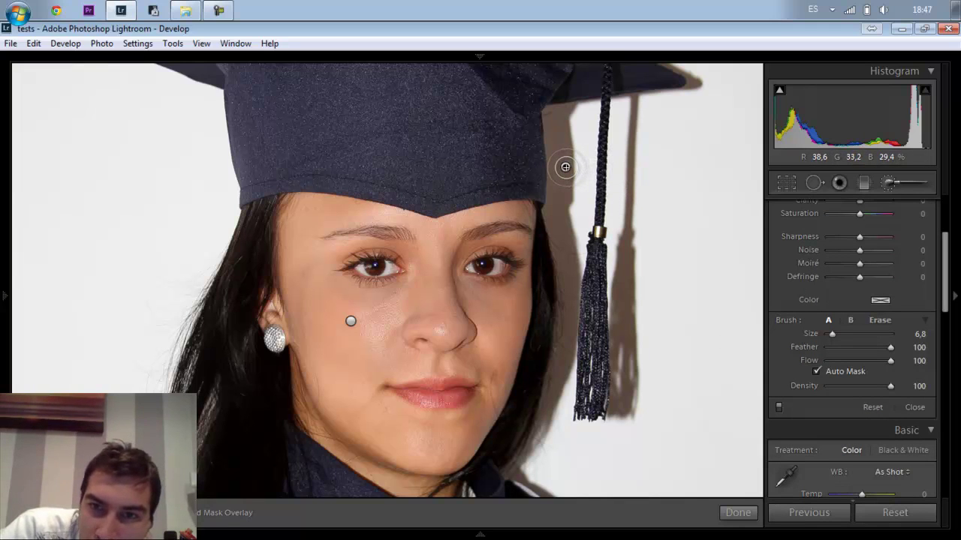
mouse_move(565, 168)
left_mouse_down()
mouse_move(562, 105)
mouse_move(553, 212)
mouse_move(568, 269)
mouse_move(566, 339)
mouse_move(545, 417)
left_mouse_up()
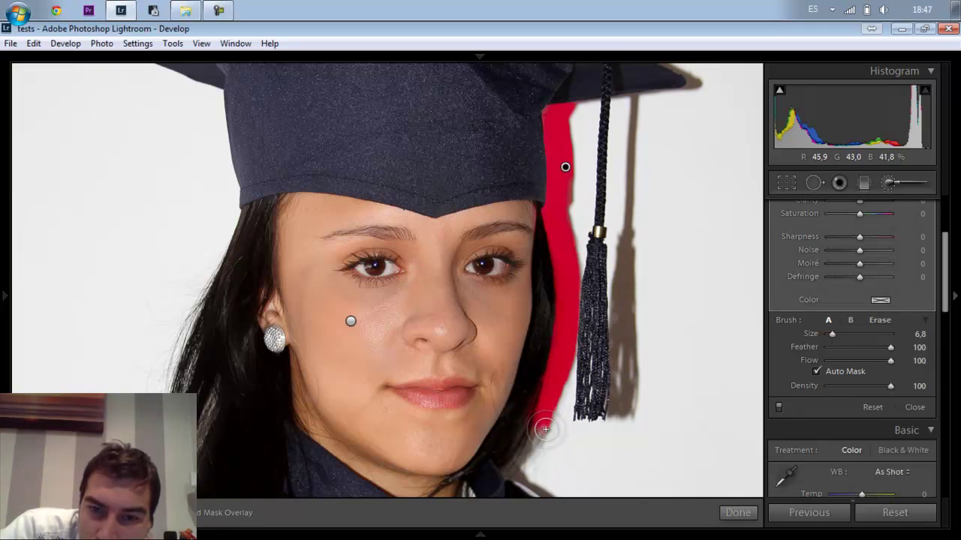
left_click_drag(545, 430, 528, 458)
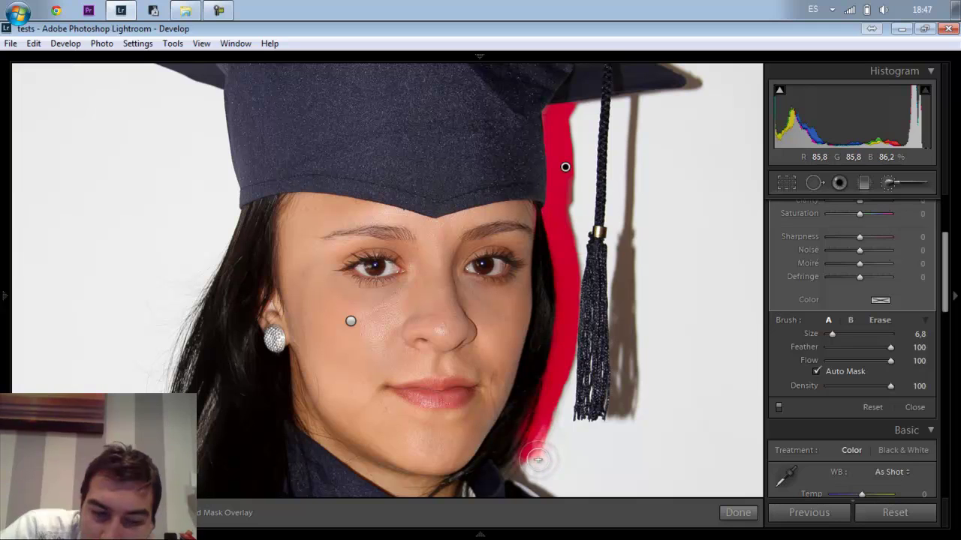
key("ctrl+z")
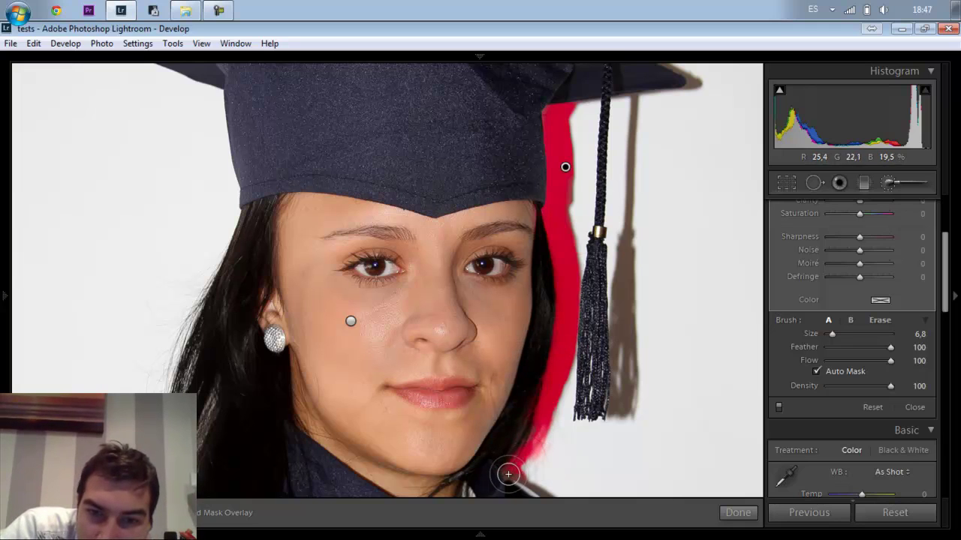
left_click_drag(509, 473, 501, 486)
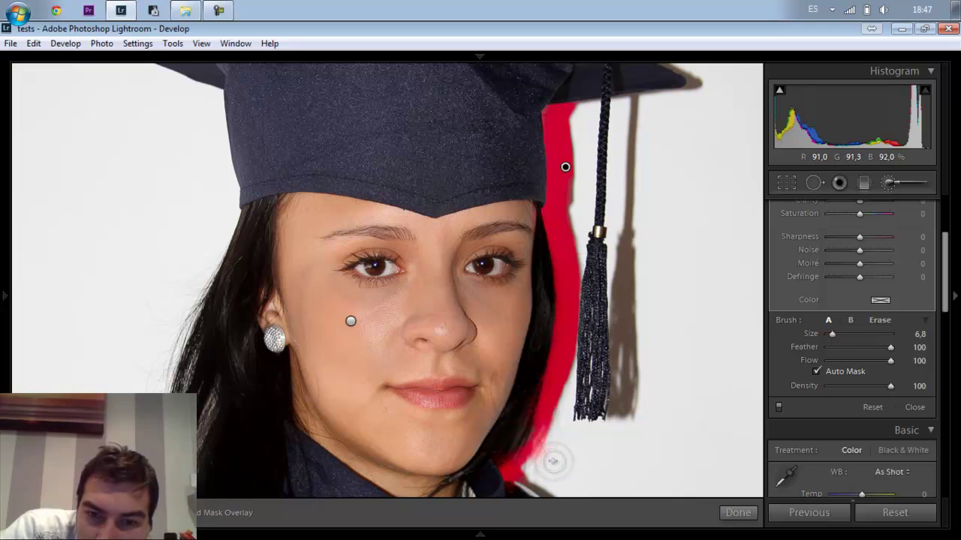
key("ctrl+z")
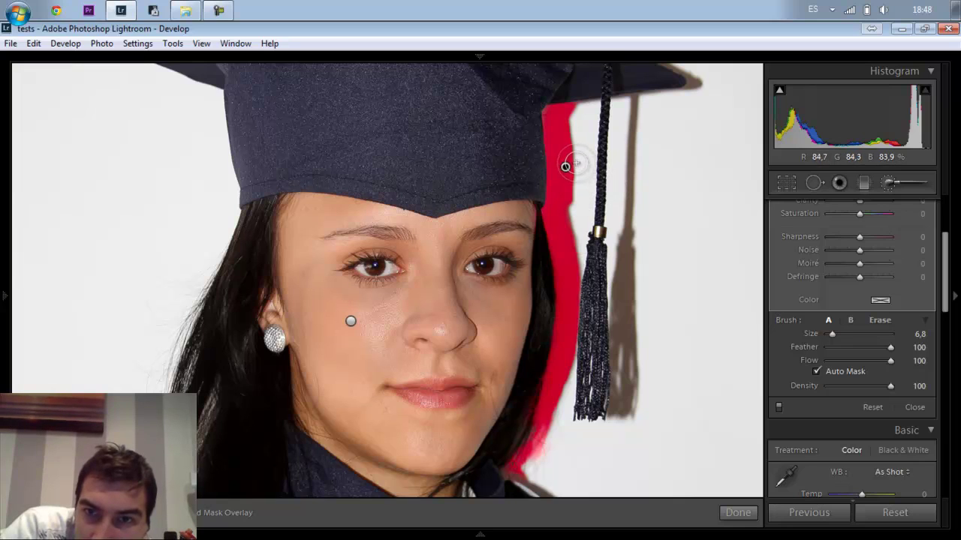
left_click_drag(571, 155, 568, 120)
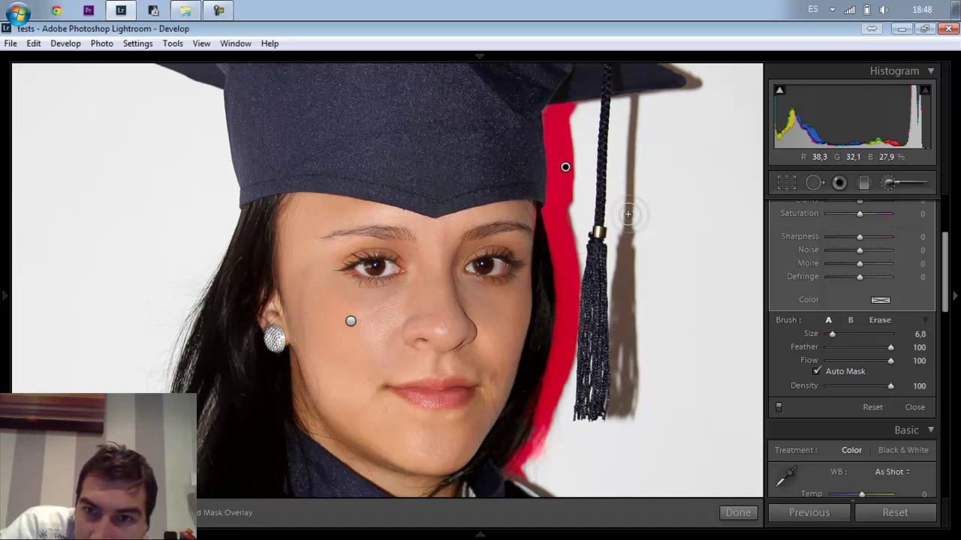
Extend the brush mask over the tassel's cord and fringe shadow, and fill gaps in the shadow beside the hair.
mouse_move(628, 188)
left_mouse_down()
mouse_move(632, 90)
mouse_move(625, 98)
mouse_move(639, 90)
mouse_move(574, 101)
mouse_move(598, 98)
left_mouse_up()
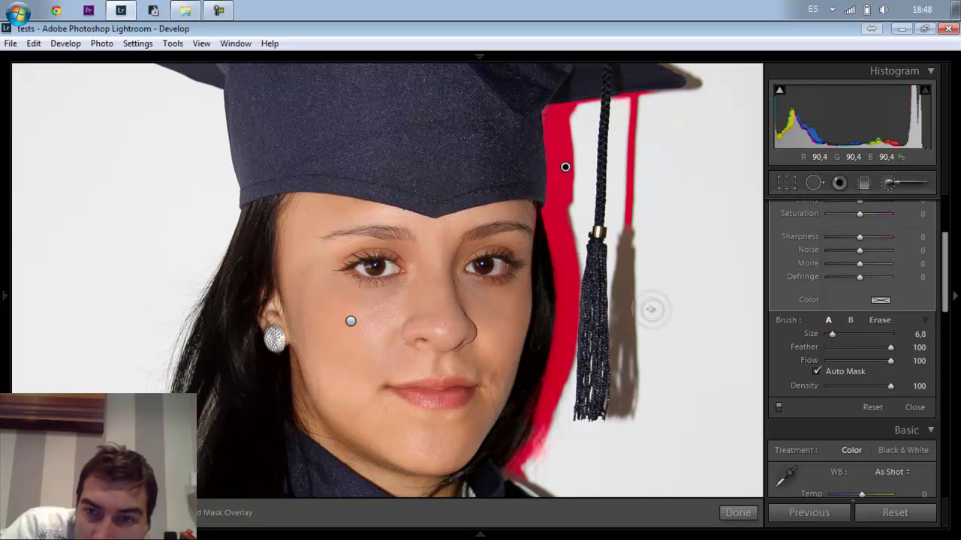
mouse_move(628, 217)
left_mouse_down()
mouse_move(619, 333)
mouse_move(618, 303)
mouse_move(628, 234)
mouse_move(634, 383)
mouse_move(636, 352)
mouse_move(623, 346)
mouse_move(621, 384)
mouse_move(630, 353)
mouse_move(632, 411)
mouse_move(635, 400)
mouse_move(628, 394)
mouse_move(621, 411)
mouse_move(614, 374)
mouse_move(623, 296)
mouse_move(616, 315)
mouse_move(609, 305)
mouse_move(630, 233)
left_mouse_up()
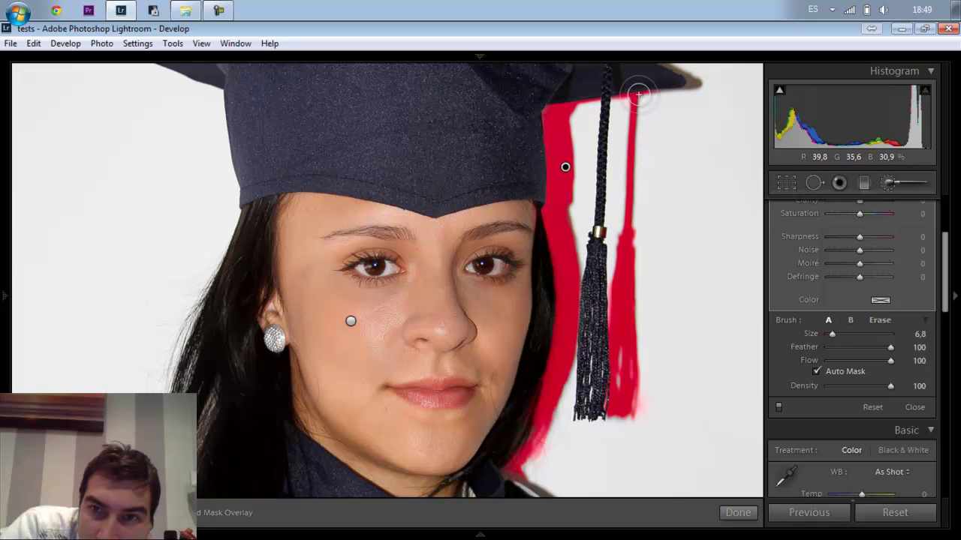
left_click_drag(638, 94, 634, 132)
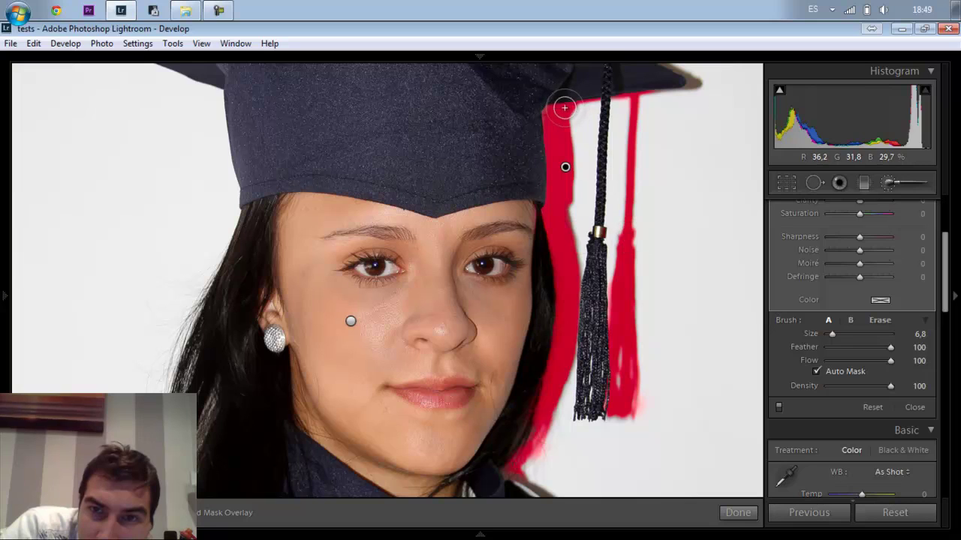
mouse_move(562, 128)
left_mouse_down()
mouse_move(572, 154)
mouse_move(563, 246)
left_mouse_up()
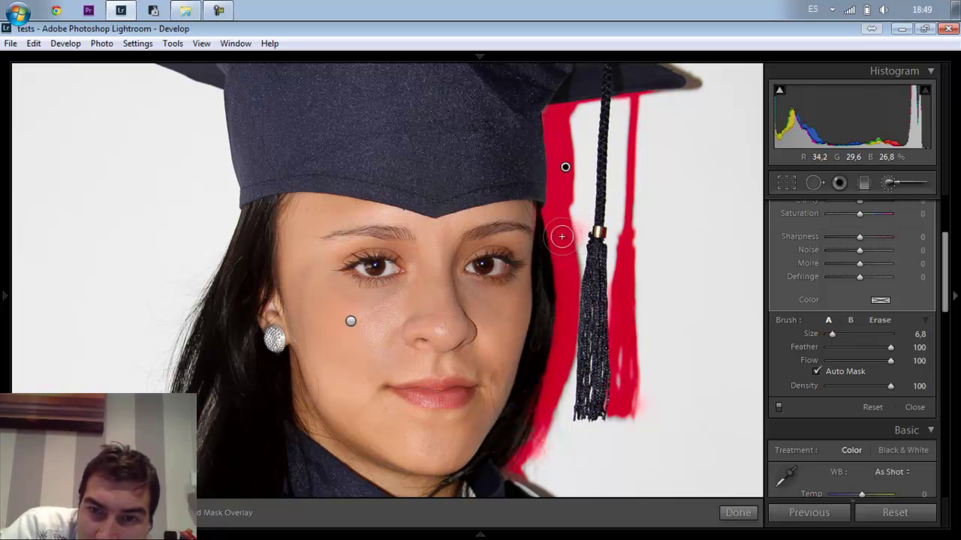
left_click_drag(569, 242, 579, 275)
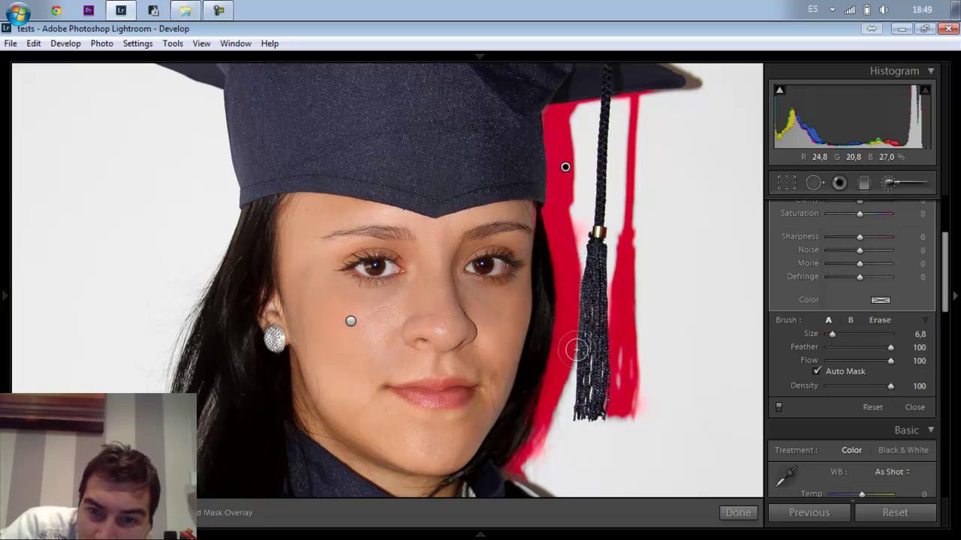
left_click_drag(553, 413, 574, 343)
mouse_move(617, 417)
left_mouse_down()
mouse_move(606, 421)
mouse_move(619, 412)
left_mouse_up()
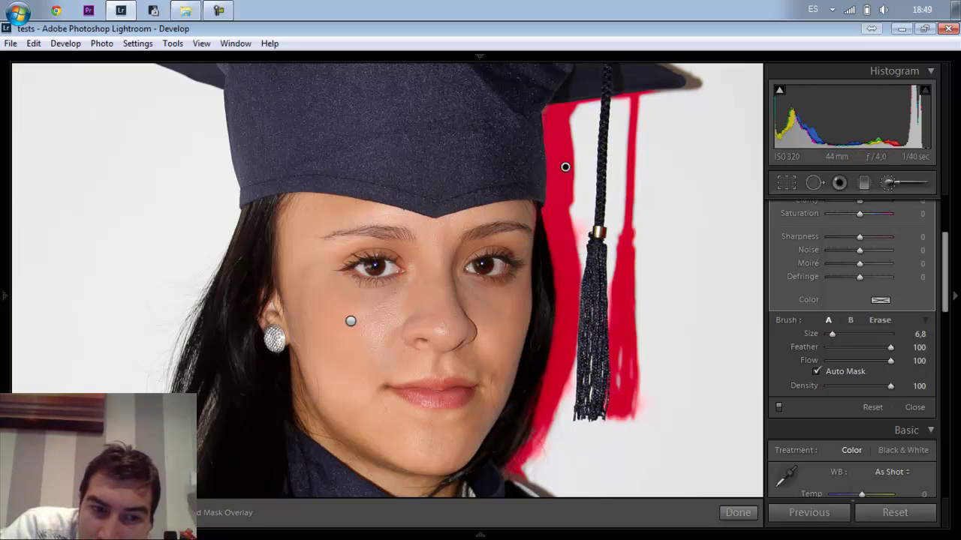
Hide the mask overlay and set the shadow mask's Exposure to 4,00.
key("o")
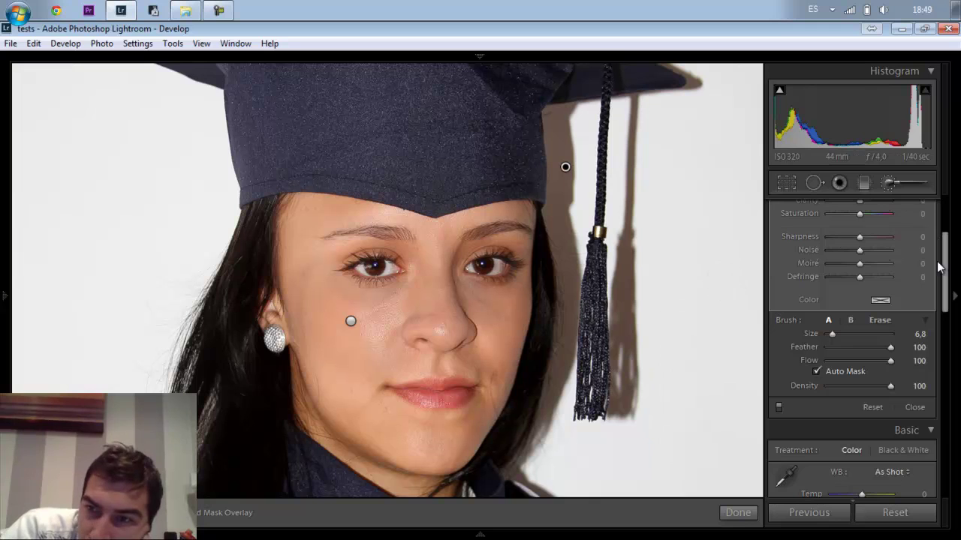
left_click_drag(945, 266, 945, 218)
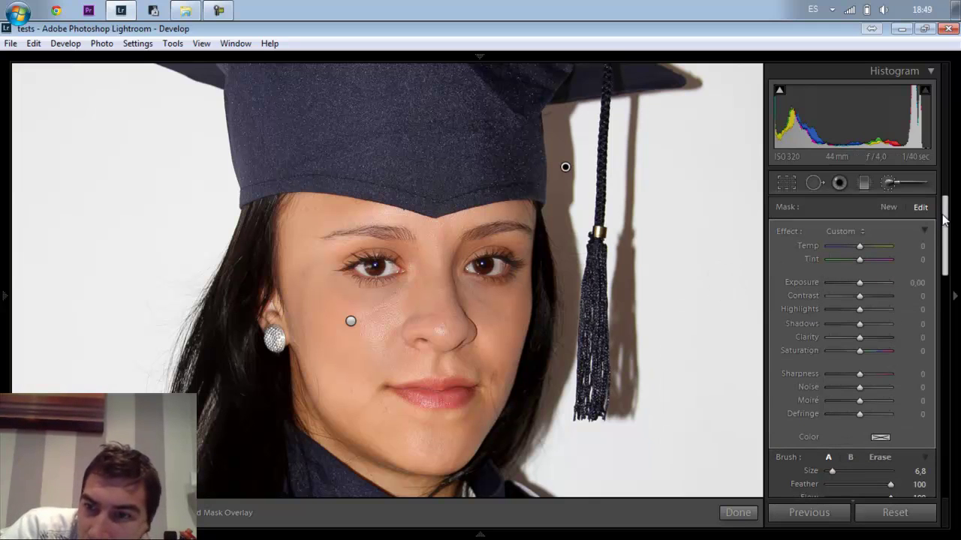
left_click(892, 282)
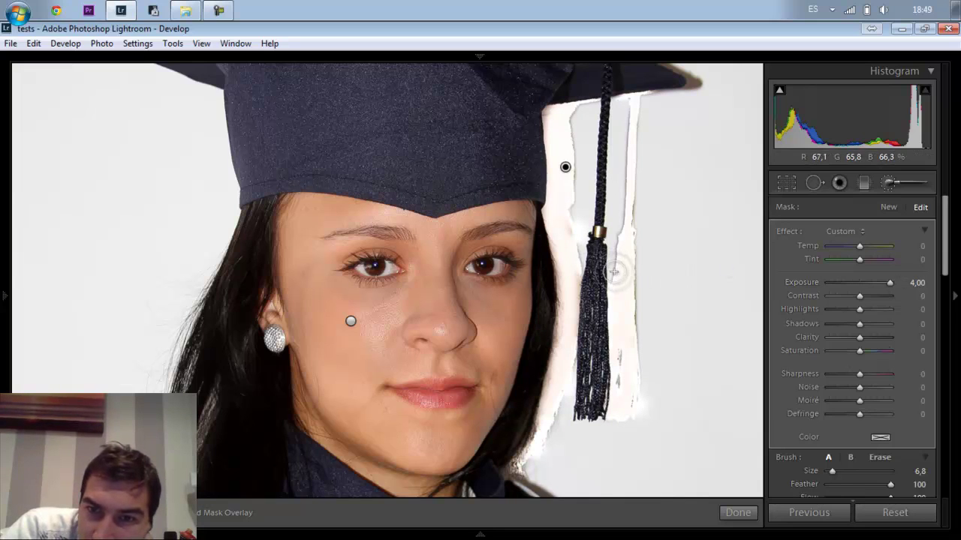
Paint the brightening mask over the remaining gray background around the tassel and beneath the cap's brim.
key("h")
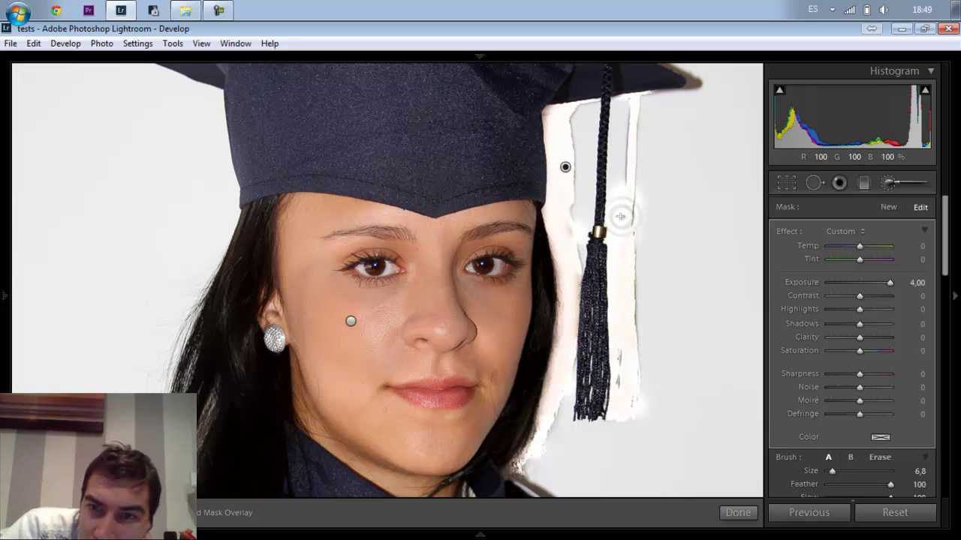
mouse_move(621, 214)
left_mouse_down()
mouse_move(626, 112)
mouse_move(626, 139)
mouse_move(618, 122)
mouse_move(623, 109)
mouse_move(634, 116)
mouse_move(595, 150)
mouse_move(616, 144)
mouse_move(567, 119)
mouse_move(571, 231)
mouse_move(562, 220)
mouse_move(579, 271)
mouse_move(570, 276)
mouse_move(576, 233)
left_mouse_up()
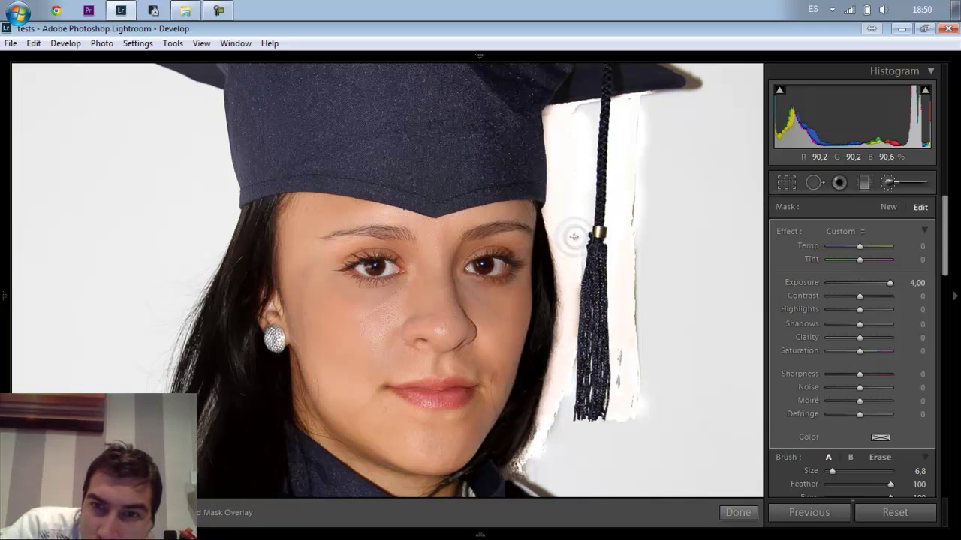
mouse_move(569, 112)
left_mouse_down()
mouse_move(592, 101)
mouse_move(648, 105)
left_mouse_up()
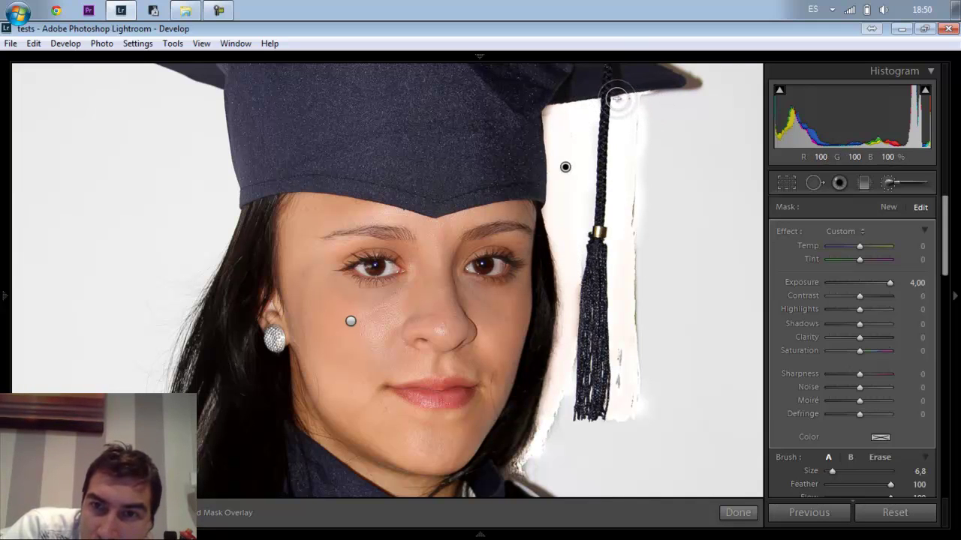
left_click_drag(632, 92, 659, 91)
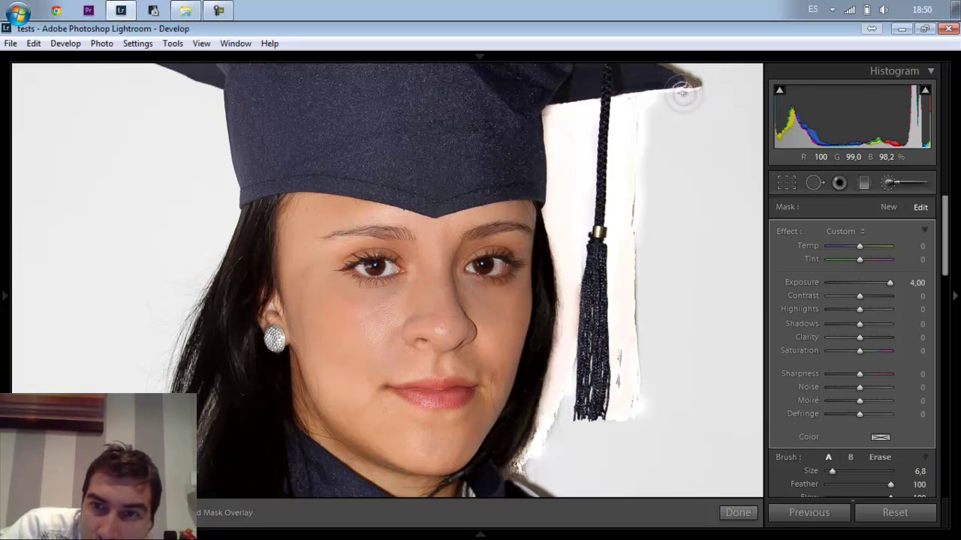
mouse_move(682, 91)
left_mouse_down()
mouse_move(636, 105)
mouse_move(635, 146)
mouse_move(629, 96)
mouse_move(636, 280)
mouse_move(641, 242)
mouse_move(631, 280)
mouse_move(643, 238)
mouse_move(632, 321)
mouse_move(630, 281)
mouse_move(640, 339)
mouse_move(640, 329)
mouse_move(638, 321)
mouse_move(635, 336)
mouse_move(632, 320)
mouse_move(633, 405)
mouse_move(621, 349)
mouse_move(618, 395)
left_mouse_up()
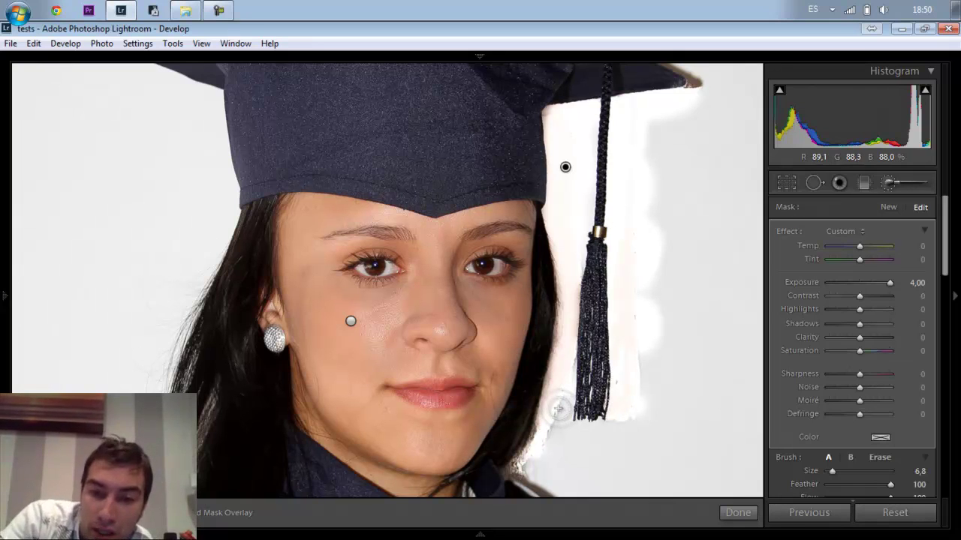
mouse_move(559, 402)
left_mouse_down()
mouse_move(522, 468)
mouse_move(551, 472)
mouse_move(611, 435)
mouse_move(685, 355)
mouse_move(640, 352)
mouse_move(640, 396)
left_mouse_up()
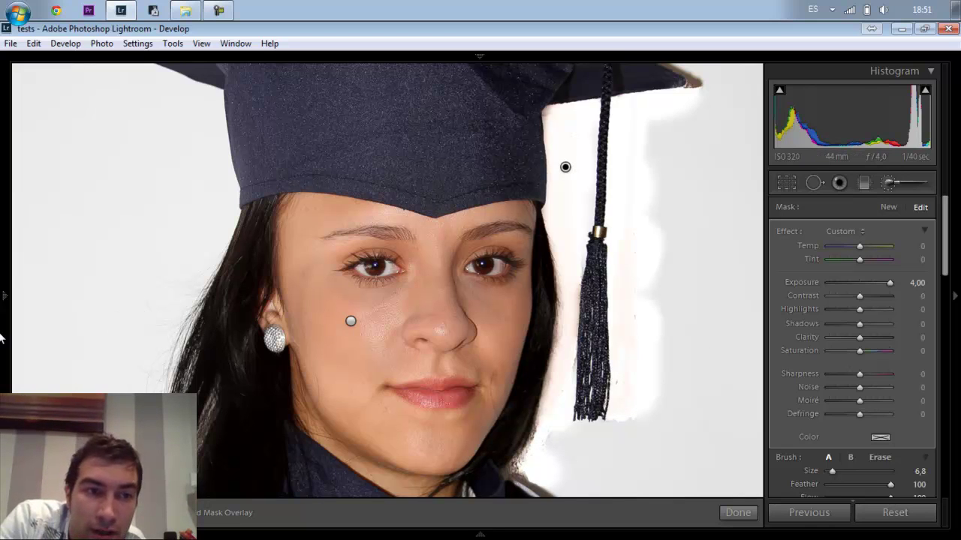
Brush away the wall shadow along the mortarboard's upper edge to its corner, undoing the last stray stroke.
mouse_move(2, 339)
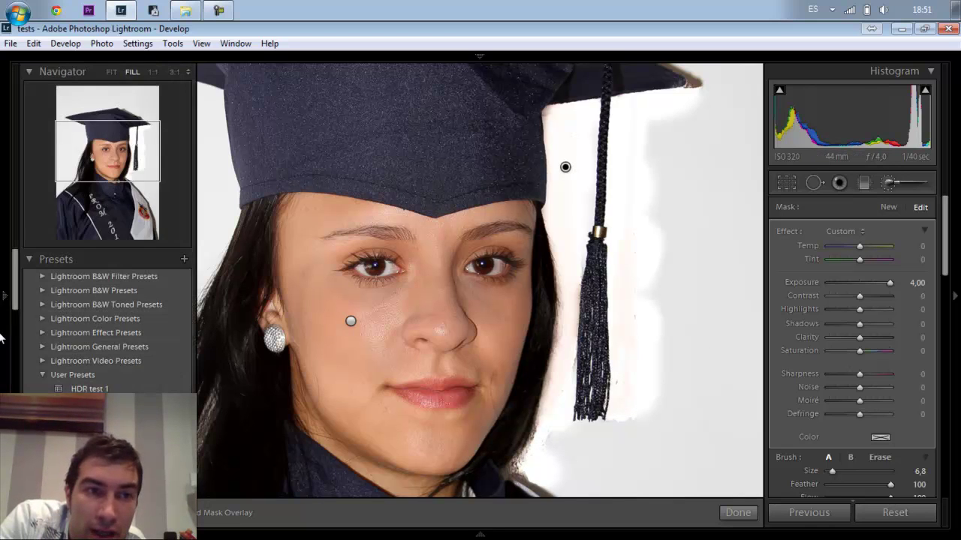
left_click(112, 119)
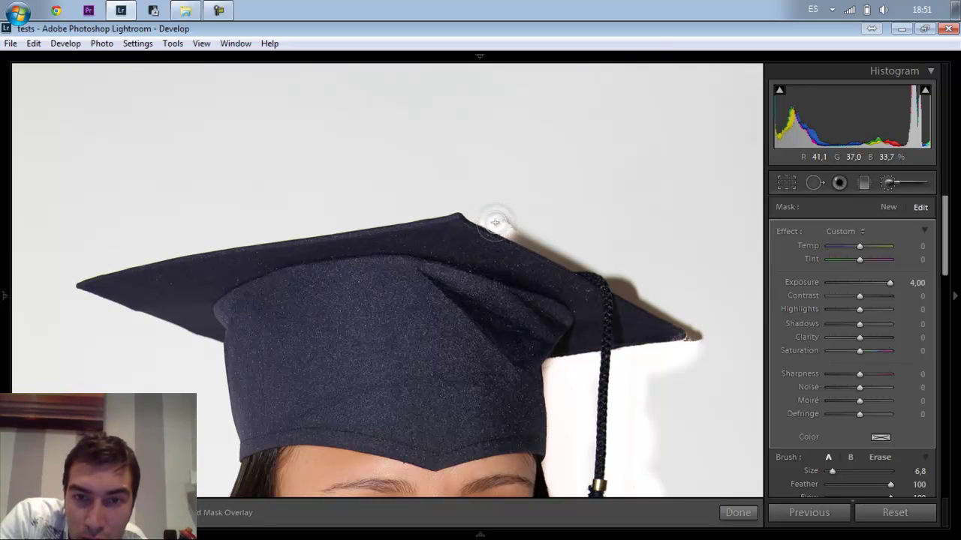
mouse_move(496, 222)
left_mouse_down()
mouse_move(579, 265)
mouse_move(527, 234)
mouse_move(517, 223)
mouse_move(556, 230)
mouse_move(499, 193)
mouse_move(541, 203)
mouse_move(589, 247)
left_mouse_up()
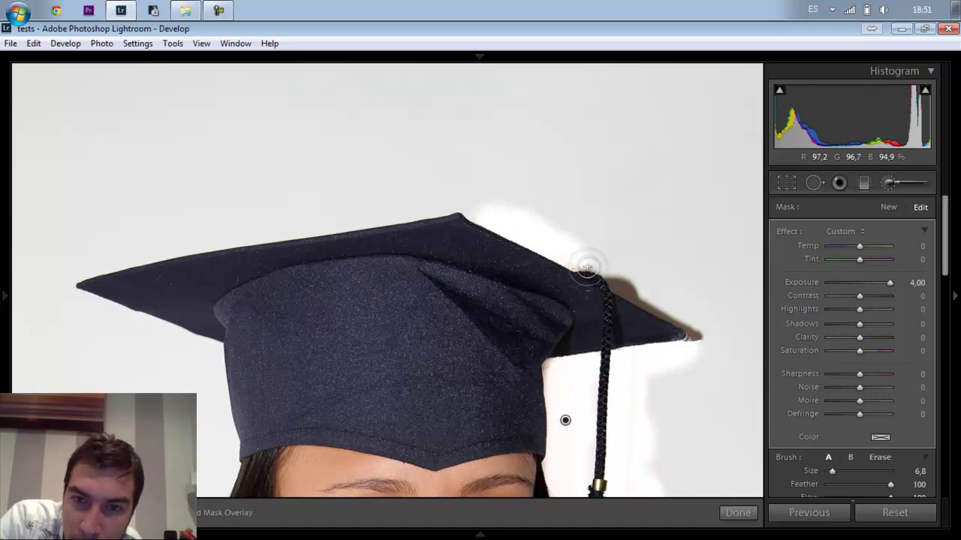
mouse_move(587, 266)
left_mouse_down()
mouse_move(572, 262)
mouse_move(606, 270)
mouse_move(613, 283)
mouse_move(609, 271)
mouse_move(648, 304)
mouse_move(624, 276)
mouse_move(637, 285)
mouse_move(637, 304)
mouse_move(671, 322)
mouse_move(643, 289)
mouse_move(663, 315)
mouse_move(693, 325)
mouse_move(696, 342)
left_mouse_up()
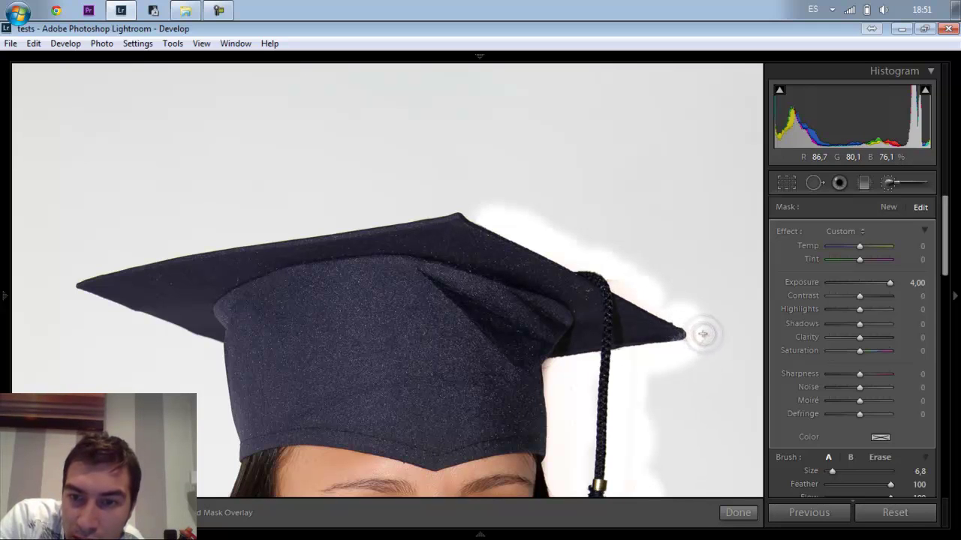
key("ctrl+z")
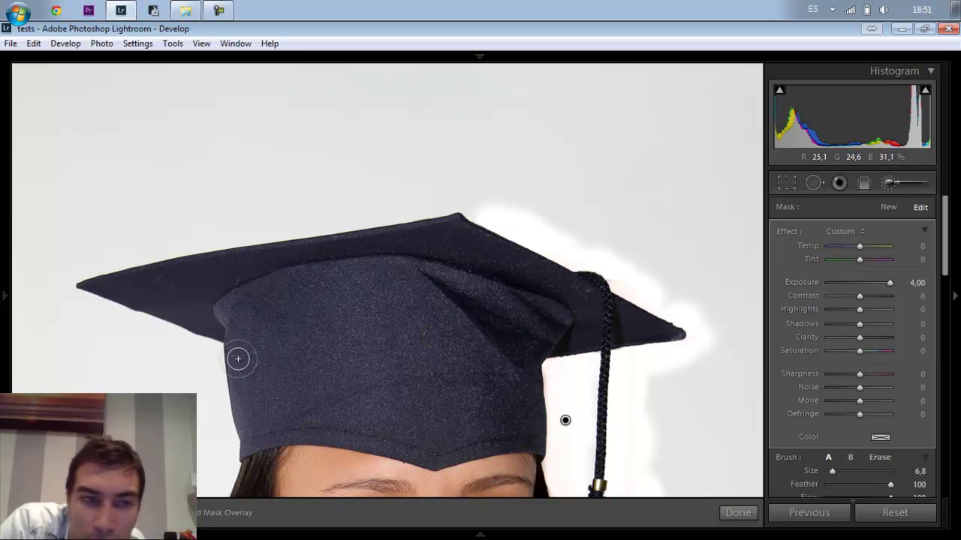
Fit the whole portrait in view and brush away the wall shadow along the white stole's outer edge, undoing the stroke that spills onto it.
mouse_move(5, 293)
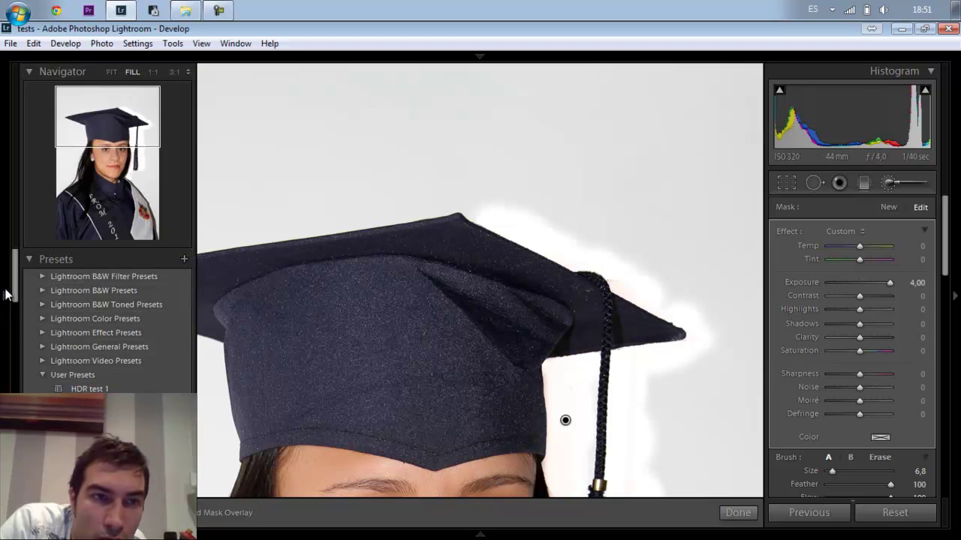
left_click(96, 162)
key("z")
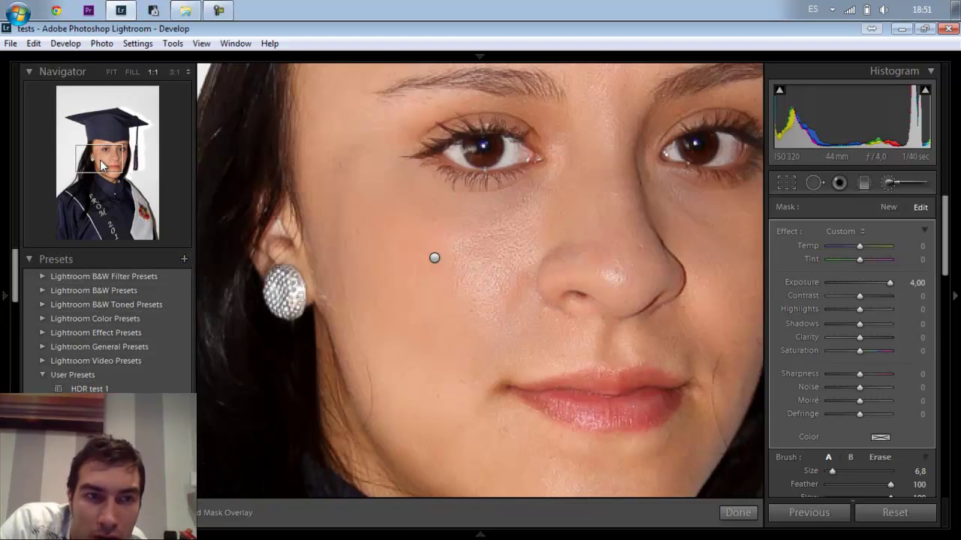
left_click(112, 72)
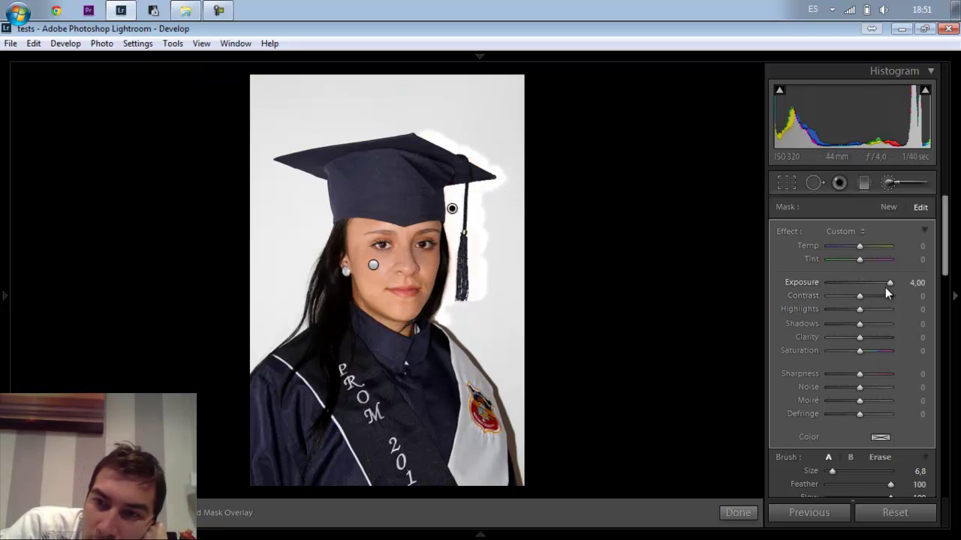
left_click_drag(885, 285, 911, 286)
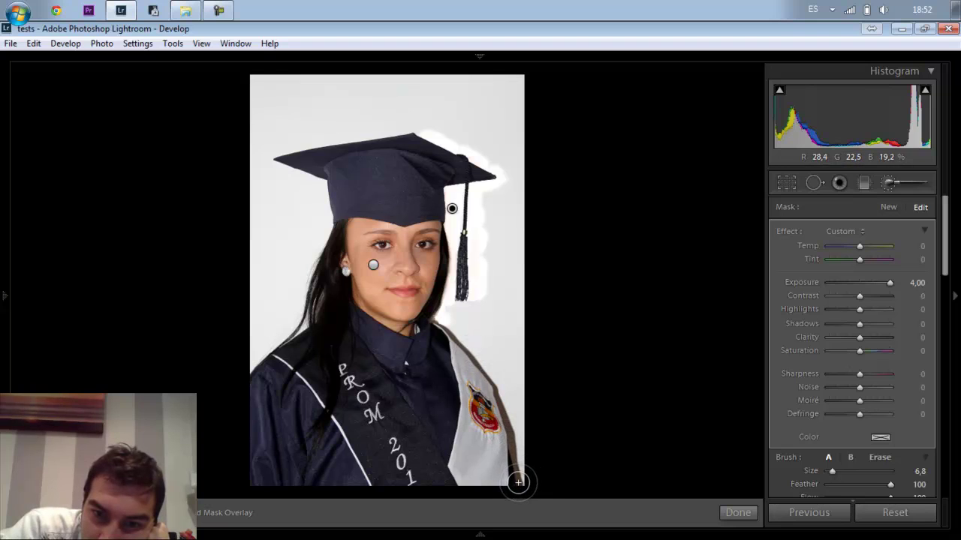
key("h")
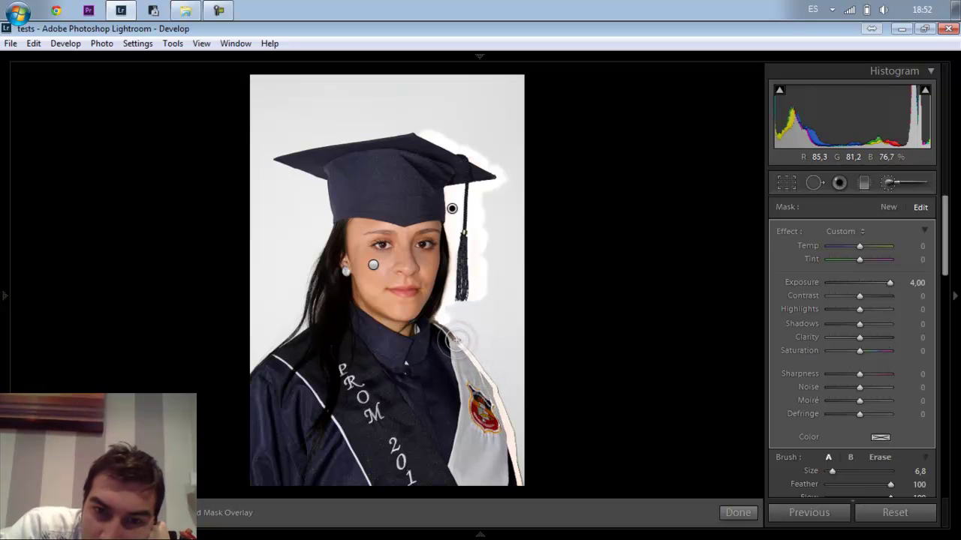
mouse_move(454, 342)
left_mouse_down()
mouse_move(439, 323)
mouse_move(467, 338)
left_mouse_up()
key("ctrl+z")
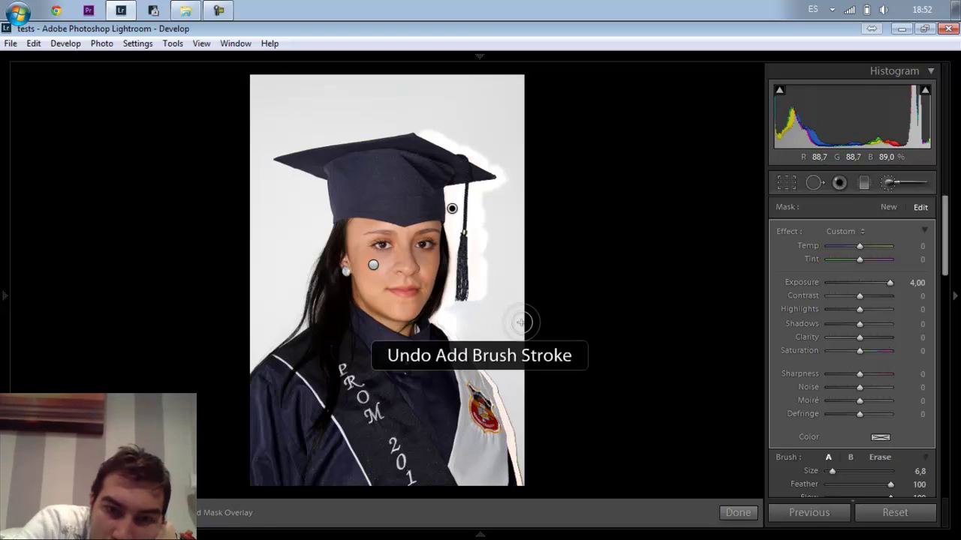
mouse_move(7, 299)
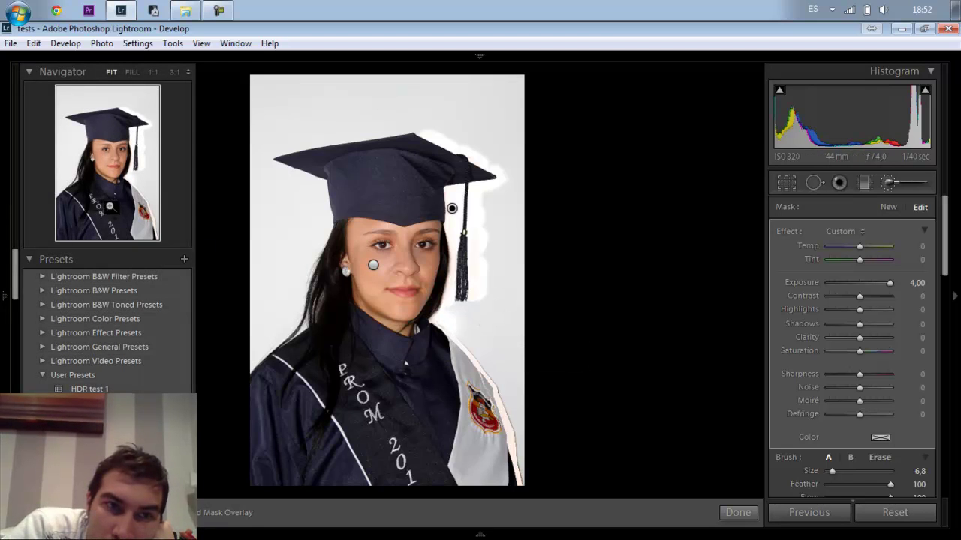
Paint the brightening mask over the wall shadow along the white stole's outer edge, from the shoulder down to the sleeve.
left_click(110, 205)
left_click(133, 71)
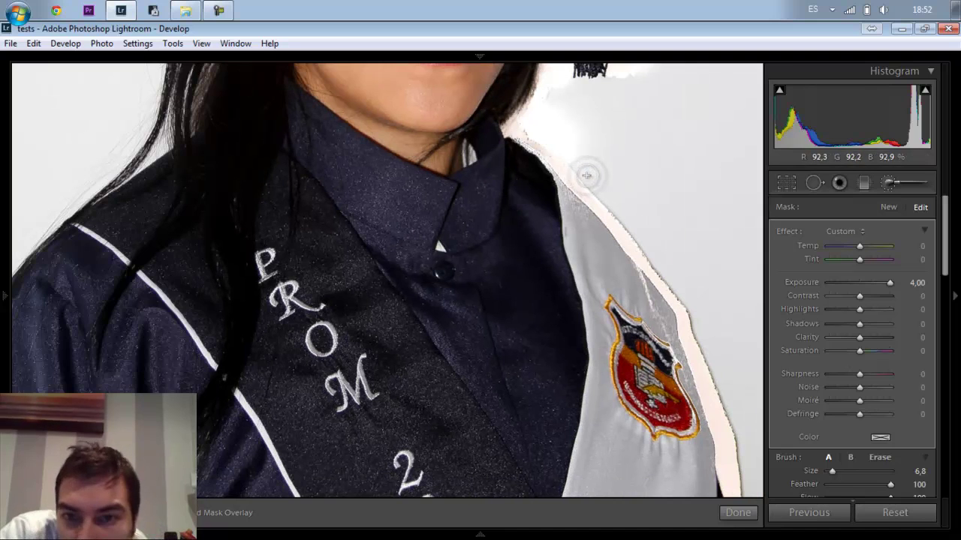
mouse_move(586, 175)
left_mouse_down()
mouse_move(525, 133)
mouse_move(547, 143)
mouse_move(608, 215)
mouse_move(614, 245)
mouse_move(705, 386)
mouse_move(626, 272)
mouse_move(607, 199)
mouse_move(573, 150)
mouse_move(562, 150)
mouse_move(638, 232)
mouse_move(616, 215)
mouse_move(689, 311)
mouse_move(726, 414)
mouse_move(727, 364)
mouse_move(716, 375)
mouse_move(740, 429)
mouse_move(735, 508)
mouse_move(740, 455)
left_mouse_up()
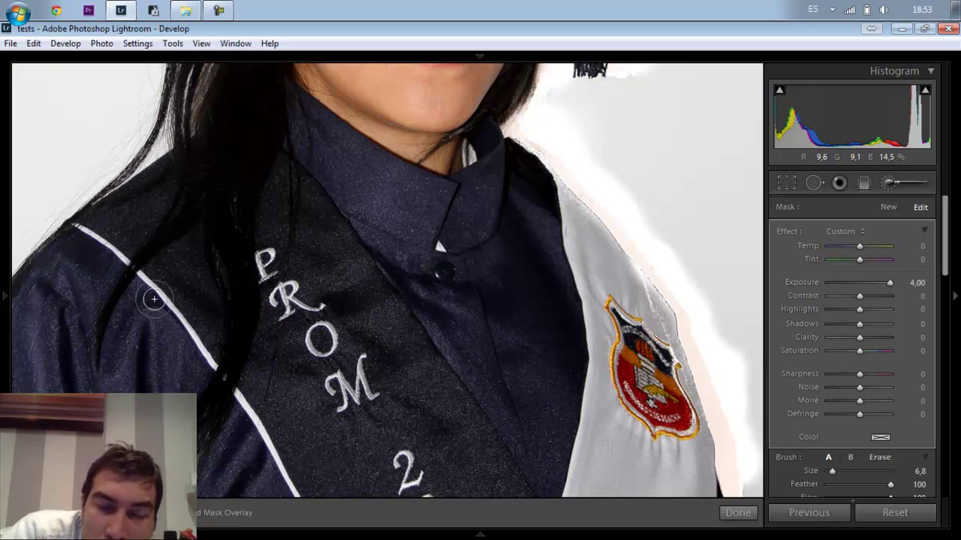
mouse_move(6, 297)
left_click(117, 237)
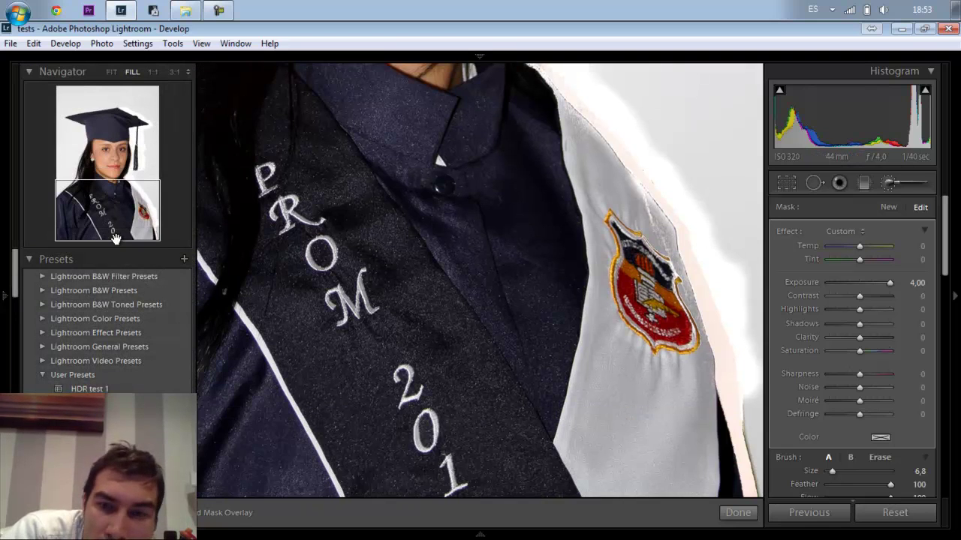
mouse_move(747, 398)
left_mouse_down()
mouse_move(751, 484)
mouse_move(748, 432)
mouse_move(754, 457)
left_mouse_up()
mouse_move(754, 430)
left_mouse_down()
mouse_move(746, 202)
mouse_move(749, 317)
mouse_move(716, 268)
mouse_move(701, 203)
mouse_move(654, 151)
mouse_move(721, 199)
mouse_move(731, 215)
mouse_move(652, 158)
mouse_move(653, 185)
mouse_move(636, 165)
mouse_move(646, 152)
left_mouse_up()
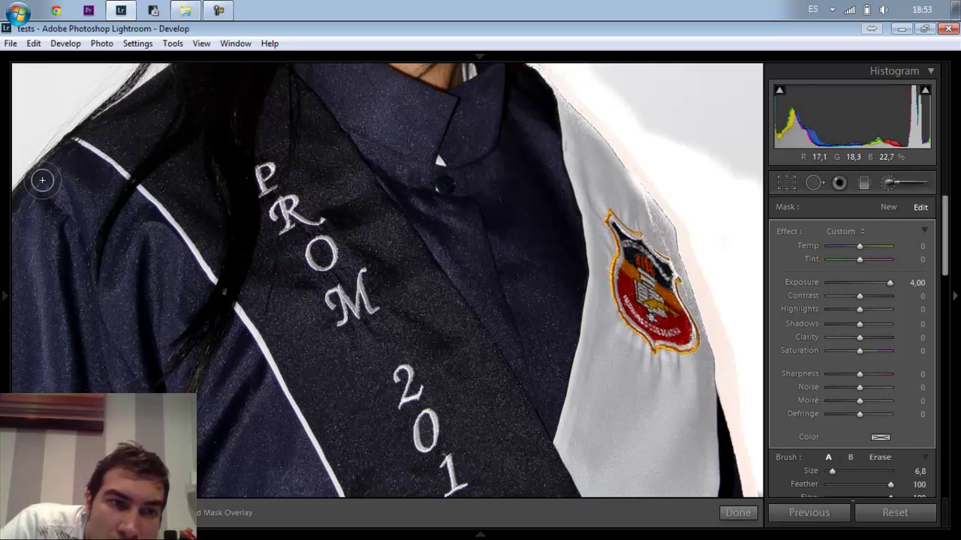
Show the mask overlay and paint the mask over the wall on the tassel side and the background above the cap.
mouse_move(2, 188)
left_click(113, 73)
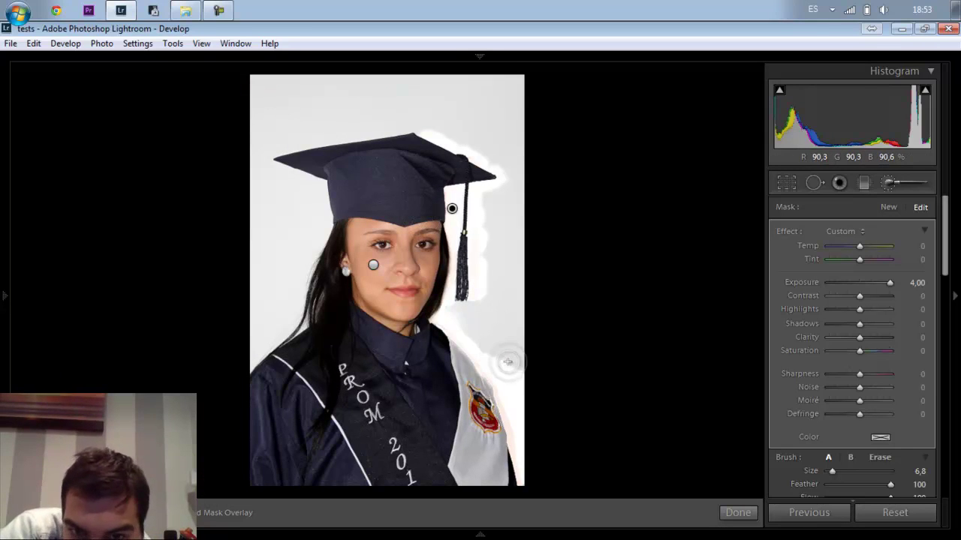
key("o")
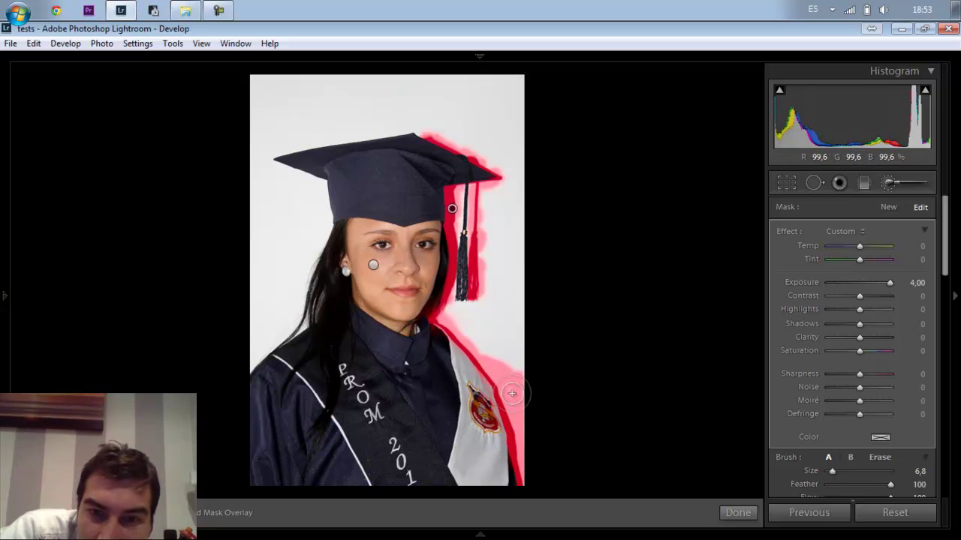
mouse_move(511, 390)
left_mouse_down()
mouse_move(518, 415)
mouse_move(521, 306)
mouse_move(516, 356)
mouse_move(454, 318)
left_mouse_up()
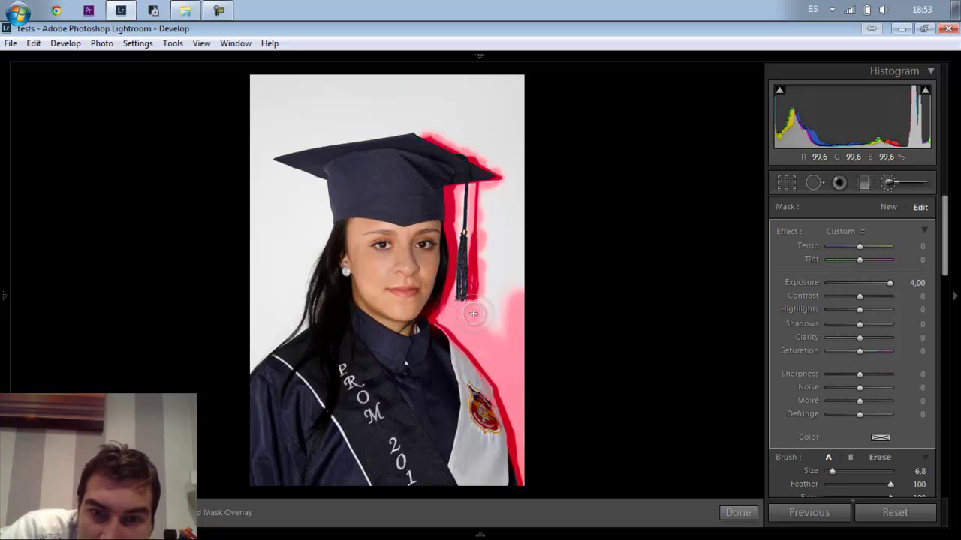
mouse_move(491, 319)
left_mouse_down()
mouse_move(483, 246)
mouse_move(512, 309)
mouse_move(511, 250)
mouse_move(521, 317)
mouse_move(515, 218)
left_mouse_up()
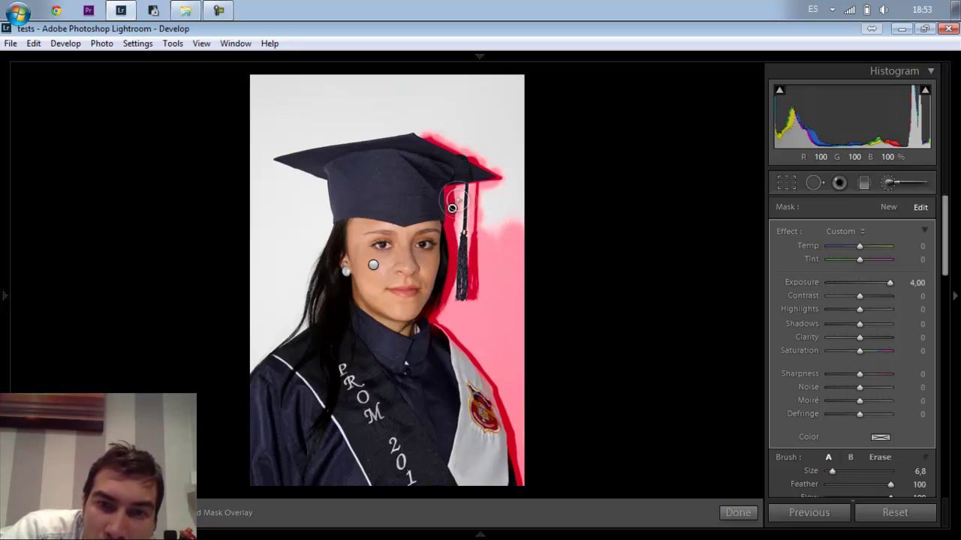
mouse_move(452, 202)
left_mouse_down()
mouse_move(457, 234)
mouse_move(492, 225)
mouse_move(482, 200)
mouse_move(500, 234)
mouse_move(502, 202)
left_mouse_up()
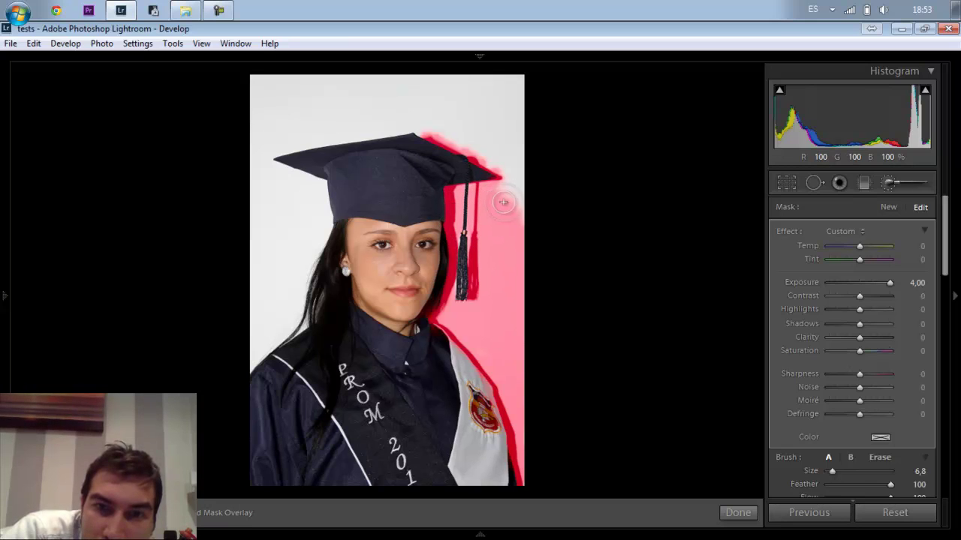
left_click_drag(517, 237, 516, 87)
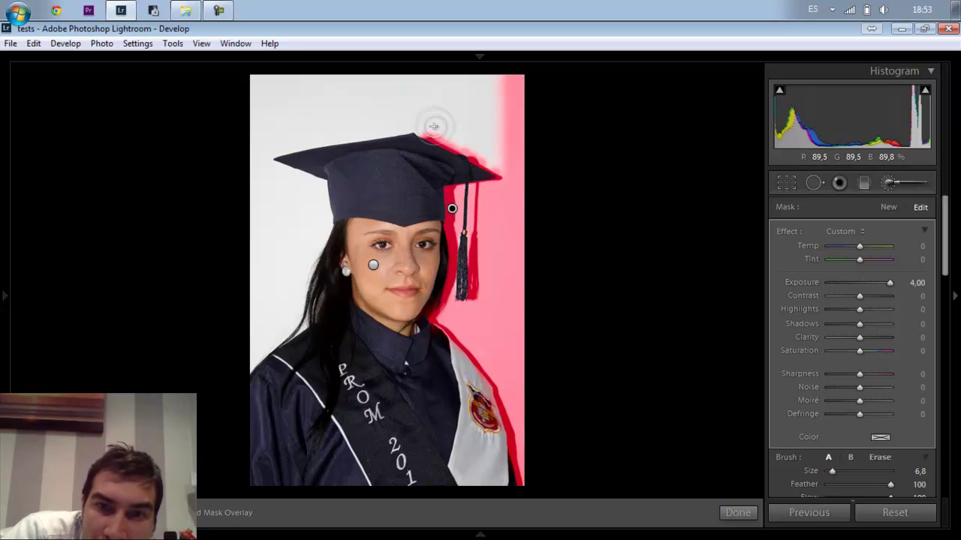
mouse_move(433, 126)
left_mouse_down()
mouse_move(502, 166)
mouse_move(496, 75)
mouse_move(520, 78)
mouse_move(255, 75)
mouse_move(253, 113)
mouse_move(285, 95)
mouse_move(277, 94)
mouse_move(483, 93)
mouse_move(478, 126)
mouse_move(435, 99)
mouse_move(422, 129)
mouse_move(417, 109)
mouse_move(343, 107)
mouse_move(431, 98)
mouse_move(384, 101)
left_mouse_up()
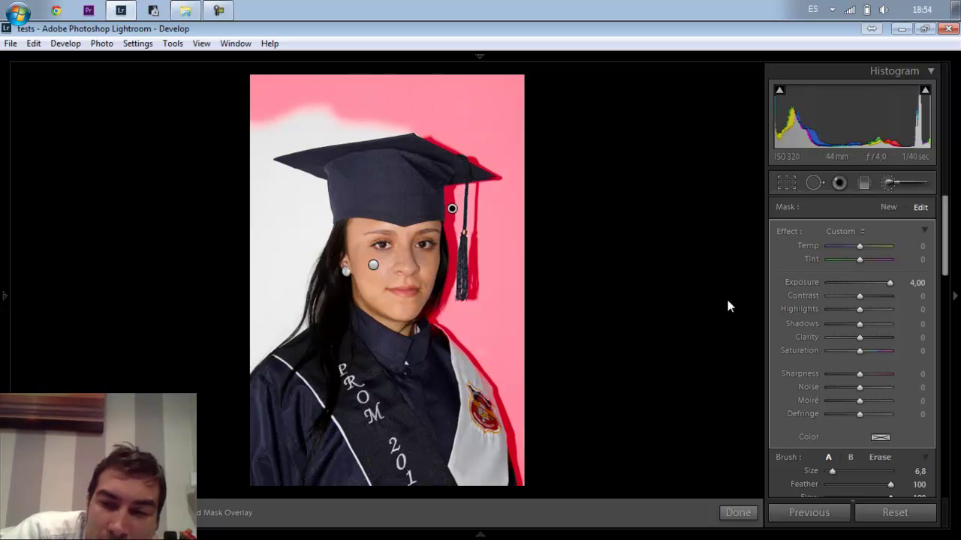
Set the brush size to 10,2 and paint the mask over the remaining background beside the long hair and around the cap.
left_click(833, 470)
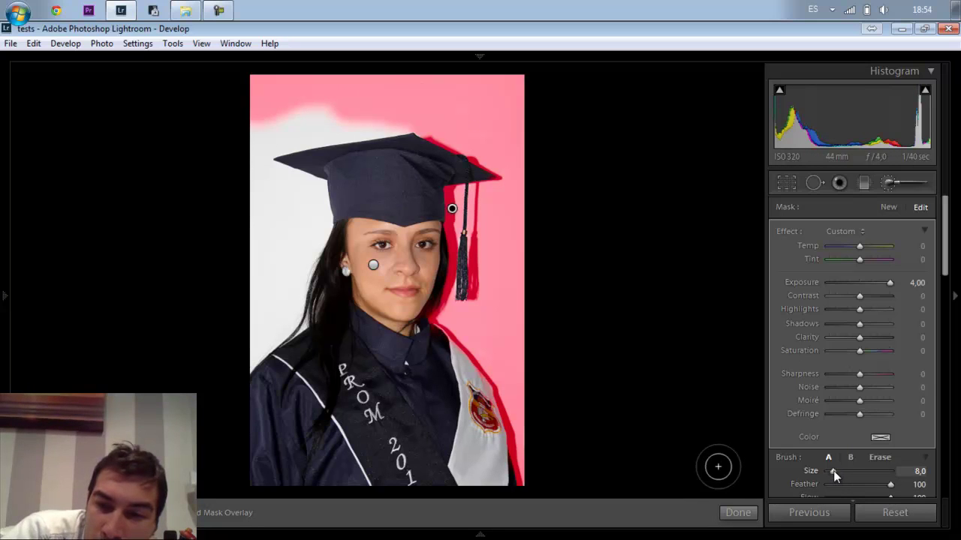
left_click(834, 471)
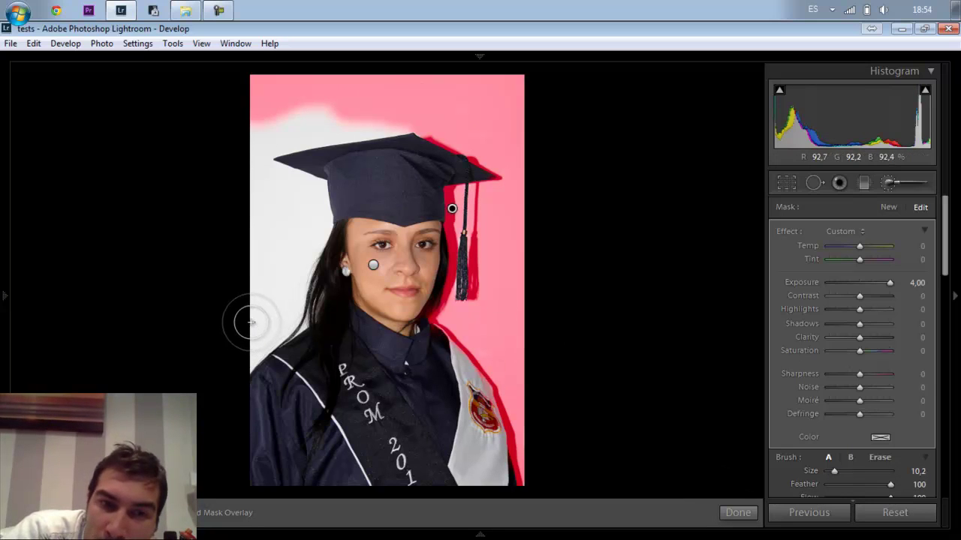
mouse_move(251, 323)
left_mouse_down()
mouse_move(243, 337)
mouse_move(251, 351)
mouse_move(288, 302)
mouse_move(278, 264)
mouse_move(321, 210)
mouse_move(312, 192)
mouse_move(278, 177)
mouse_move(272, 285)
mouse_move(249, 301)
mouse_move(260, 169)
mouse_move(276, 205)
mouse_move(242, 221)
mouse_move(242, 131)
mouse_move(272, 138)
mouse_move(309, 126)
mouse_move(398, 124)
mouse_move(337, 98)
mouse_move(361, 101)
mouse_move(302, 123)
left_mouse_up()
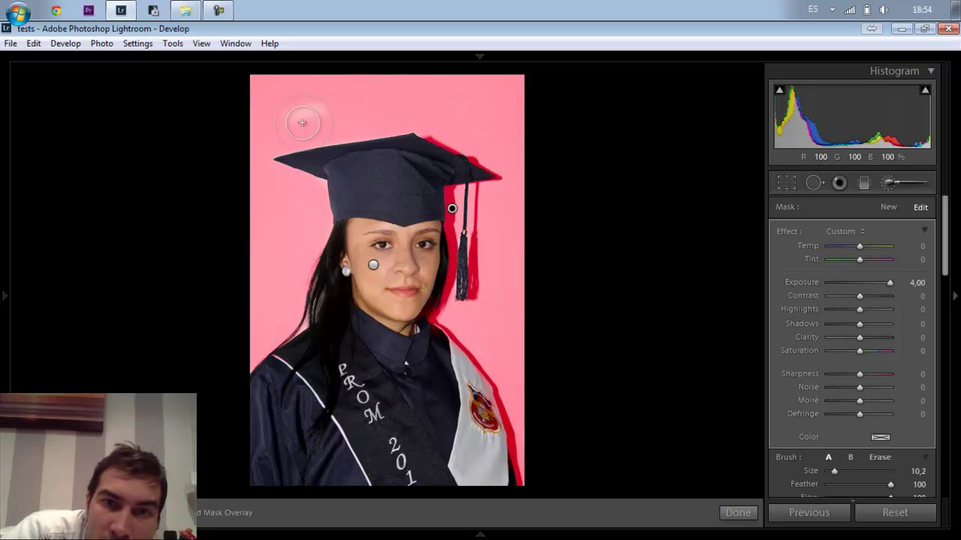
mouse_move(453, 81)
left_mouse_down()
mouse_move(328, 90)
mouse_move(322, 103)
left_mouse_up()
mouse_move(390, 86)
left_mouse_down()
mouse_move(508, 150)
mouse_move(491, 154)
mouse_move(455, 133)
mouse_move(534, 153)
mouse_move(529, 161)
left_mouse_up()
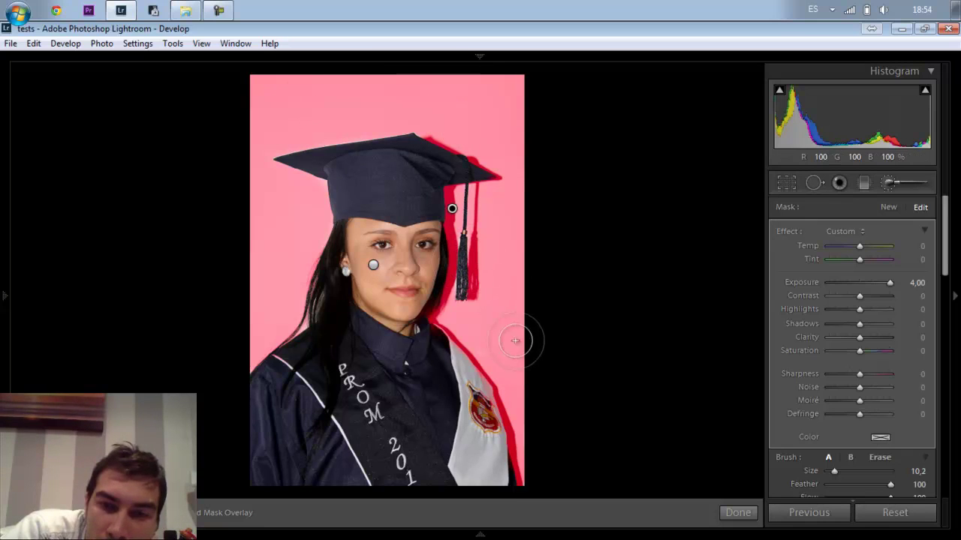
mouse_move(510, 337)
left_mouse_down()
mouse_move(486, 340)
mouse_move(454, 316)
mouse_move(510, 341)
left_mouse_up()
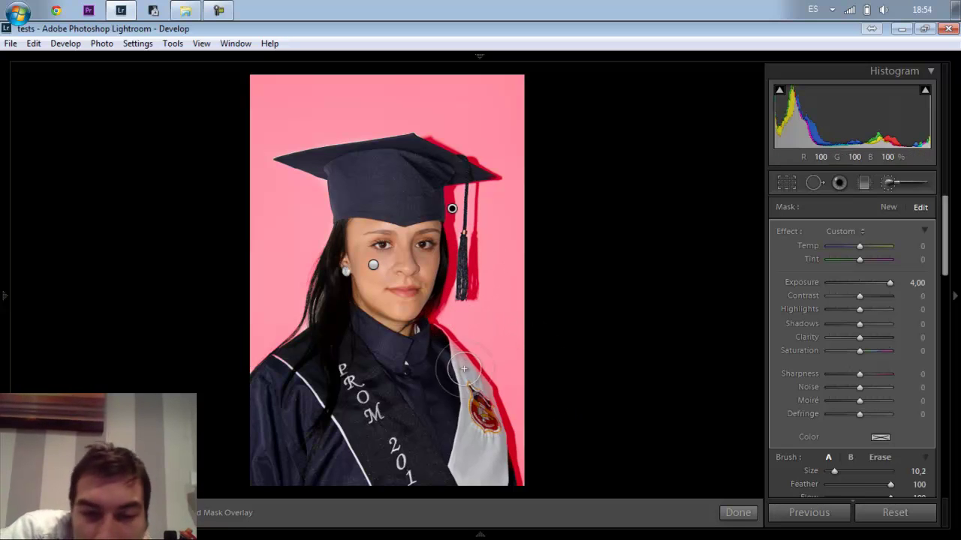
Erase the mask's spill from the stole, collar and hair near the tassel, using an eraser feather of 29.
mouse_move(4, 309)
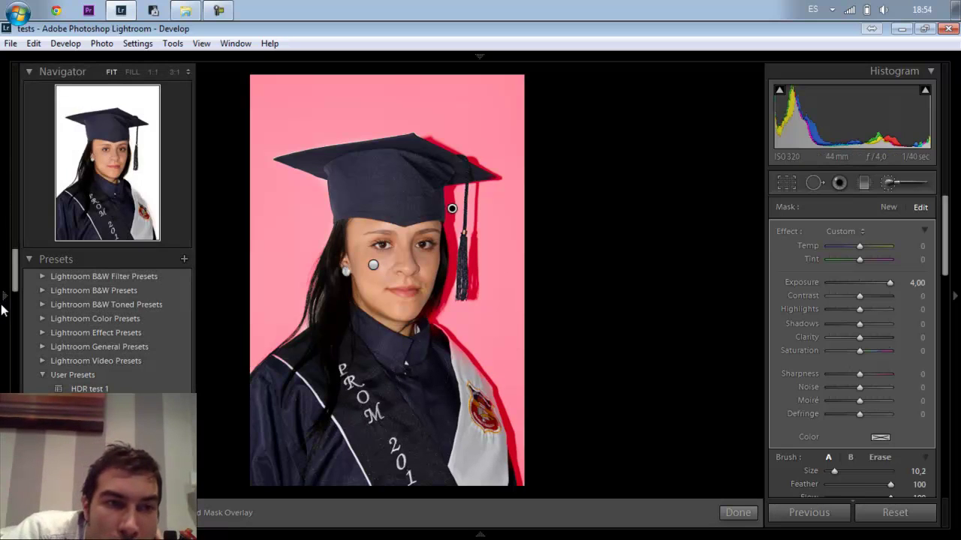
left_click(132, 72)
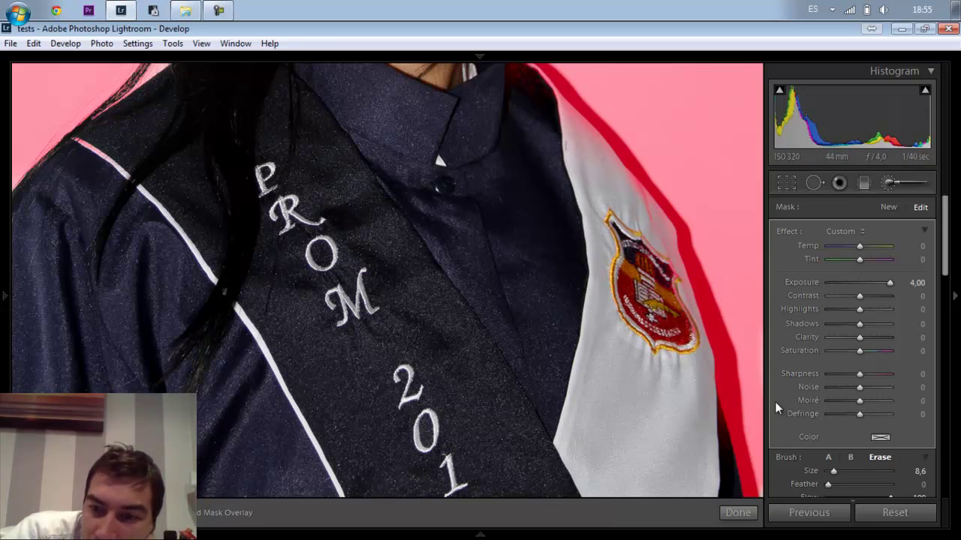
left_click(846, 485)
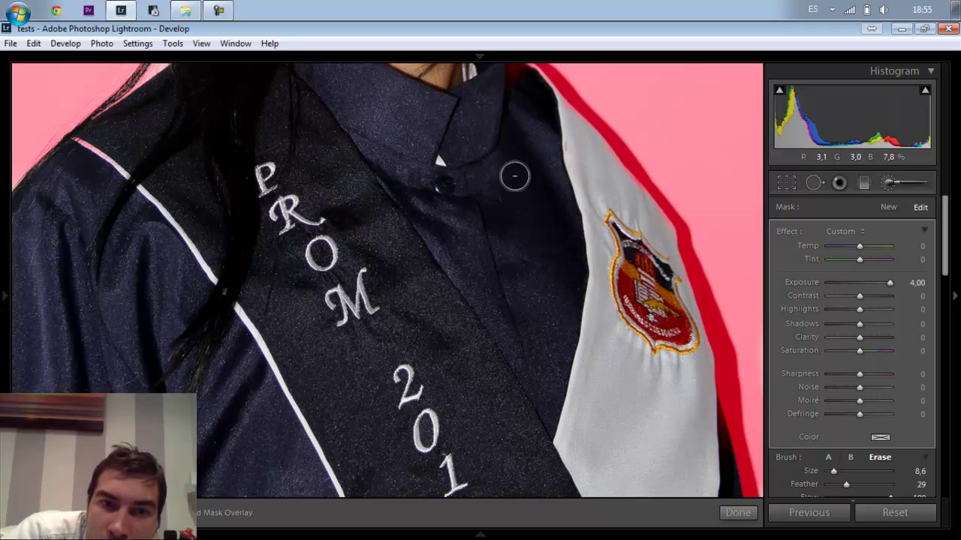
mouse_move(4, 247)
left_click_drag(105, 184, 107, 175)
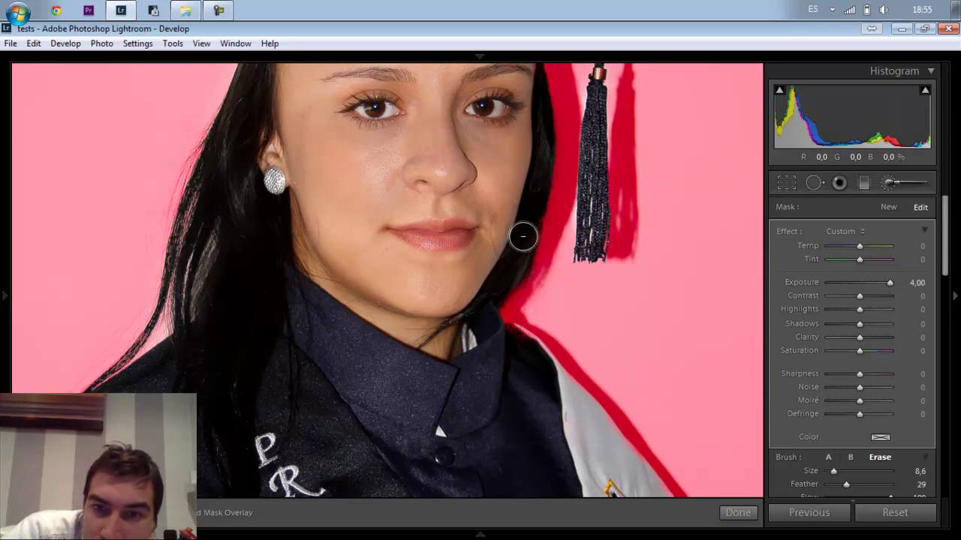
mouse_move(523, 237)
left_mouse_down()
mouse_move(523, 227)
mouse_move(496, 294)
mouse_move(503, 281)
mouse_move(498, 331)
mouse_move(511, 350)
mouse_move(522, 344)
mouse_move(510, 339)
left_mouse_up()
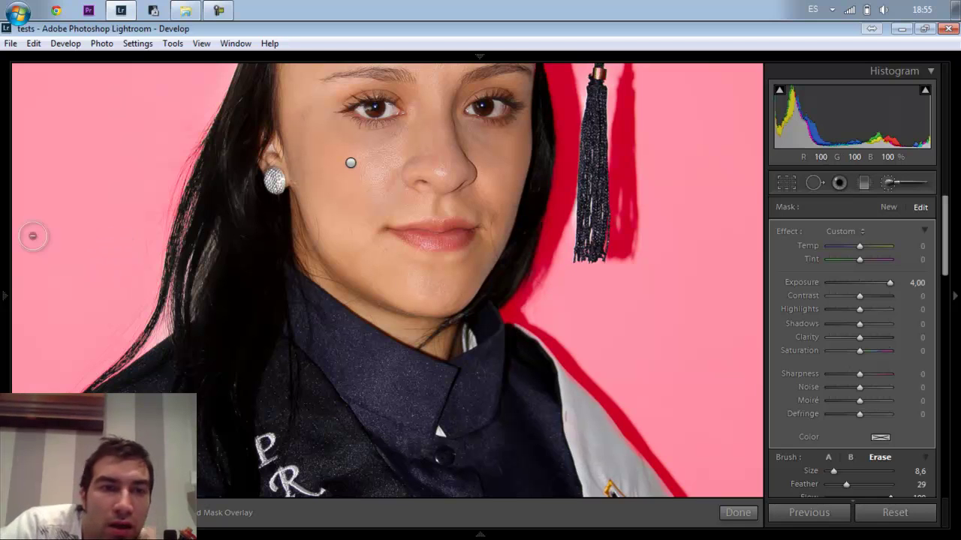
Switch back to brush A, hide the mask overlay and finish the brush adjustment with the whole portrait in view.
mouse_move(3, 263)
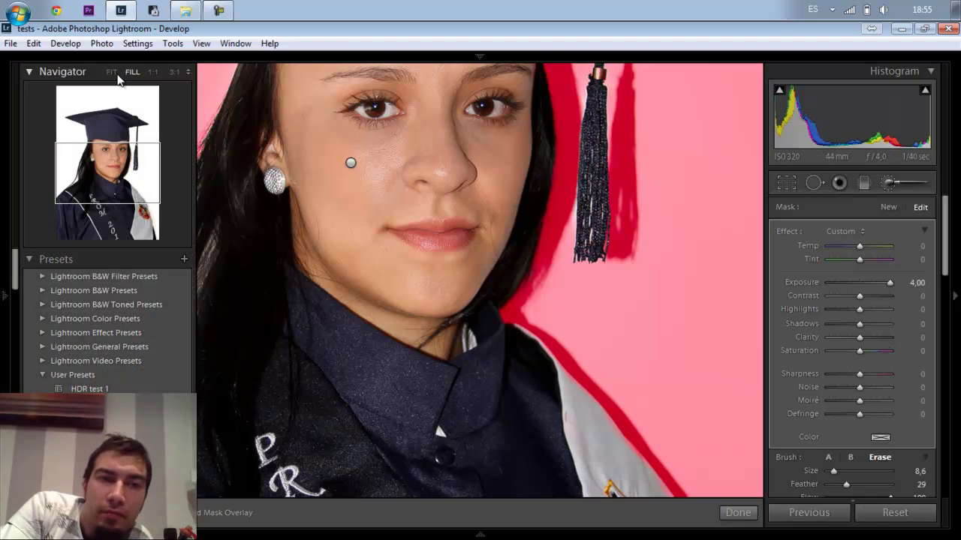
left_click(115, 74)
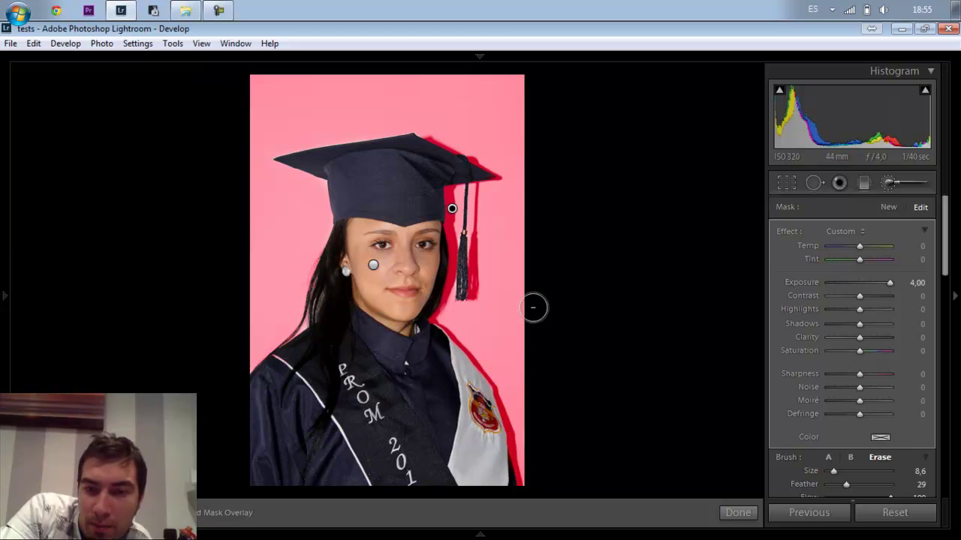
left_click(827, 459)
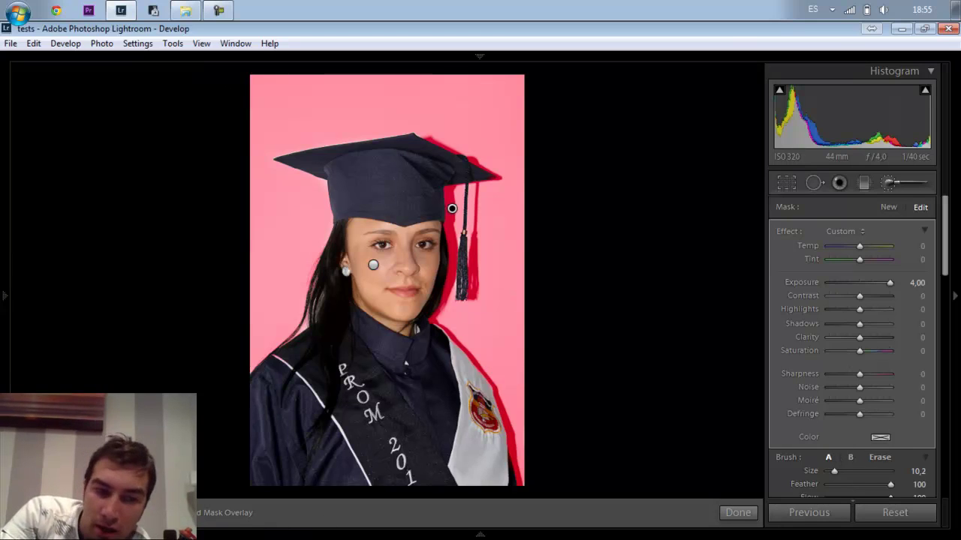
left_click(188, 512)
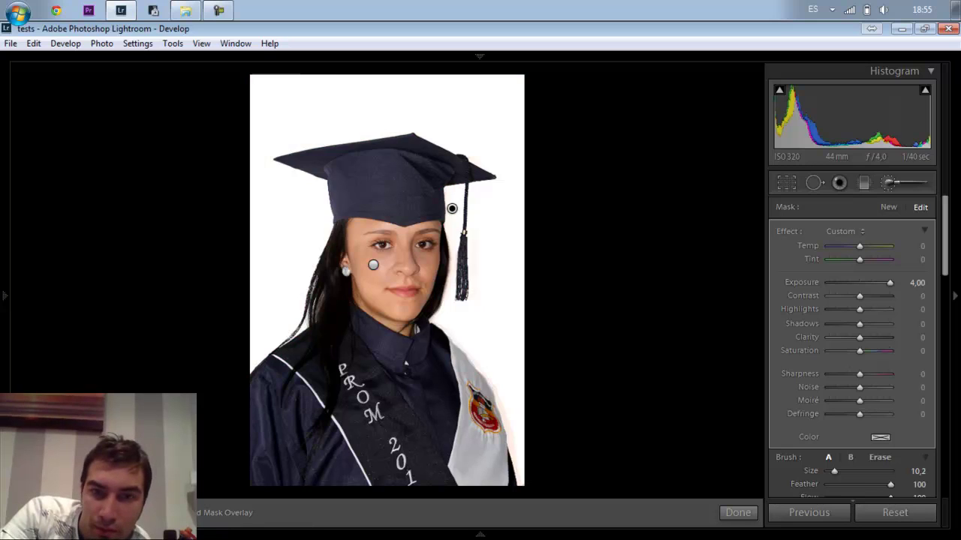
left_click(739, 513)
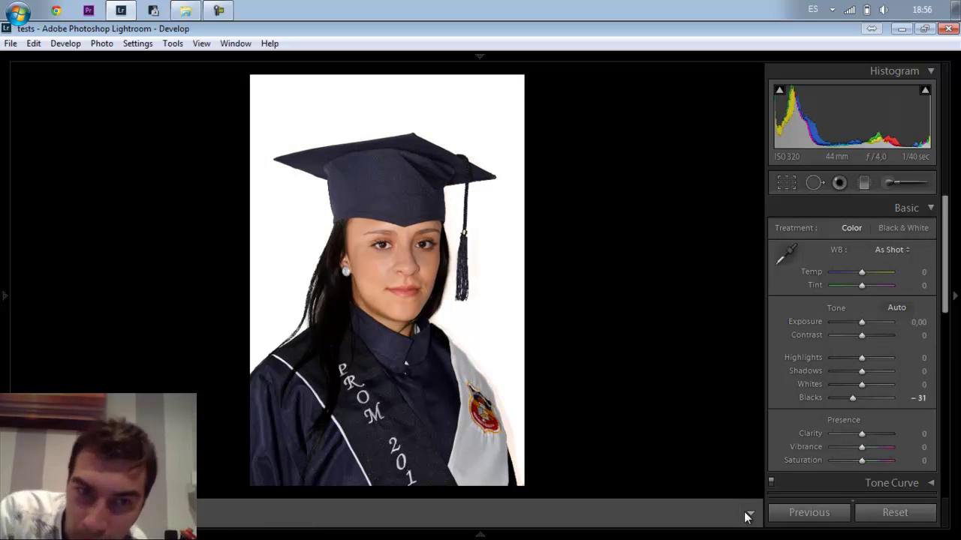
Examine the cutout edges up close at the long hair, the shoulder and the gap between face and tassel.
left_click(309, 299)
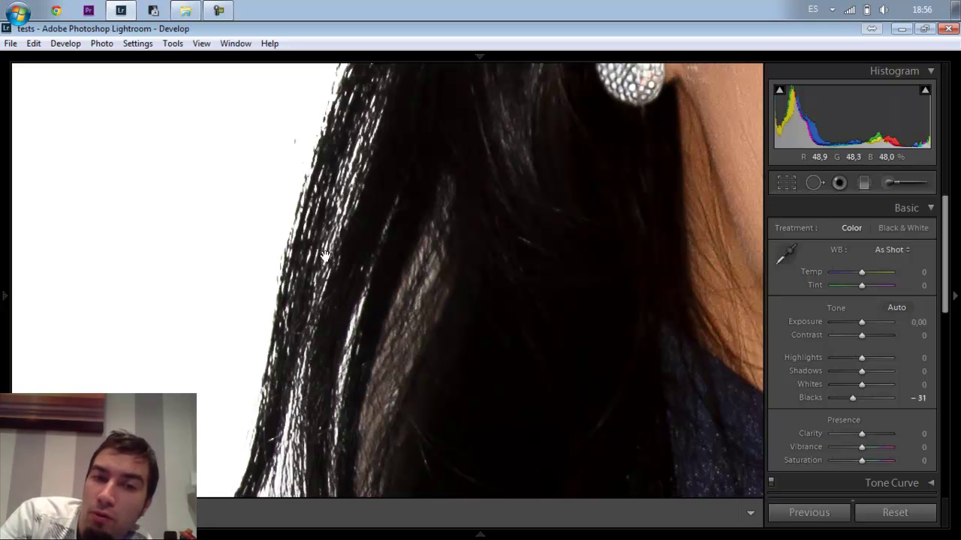
left_click(342, 204)
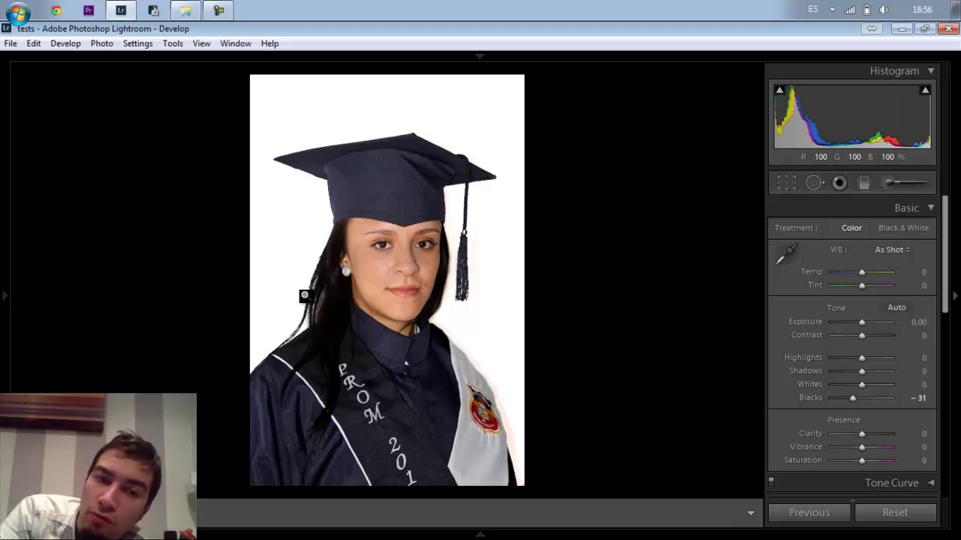
left_click(289, 337)
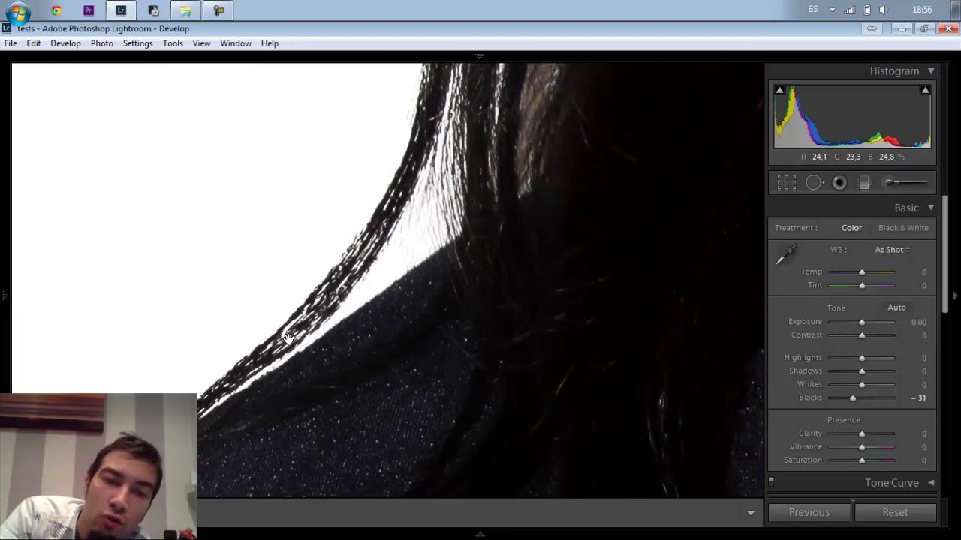
left_click(287, 339)
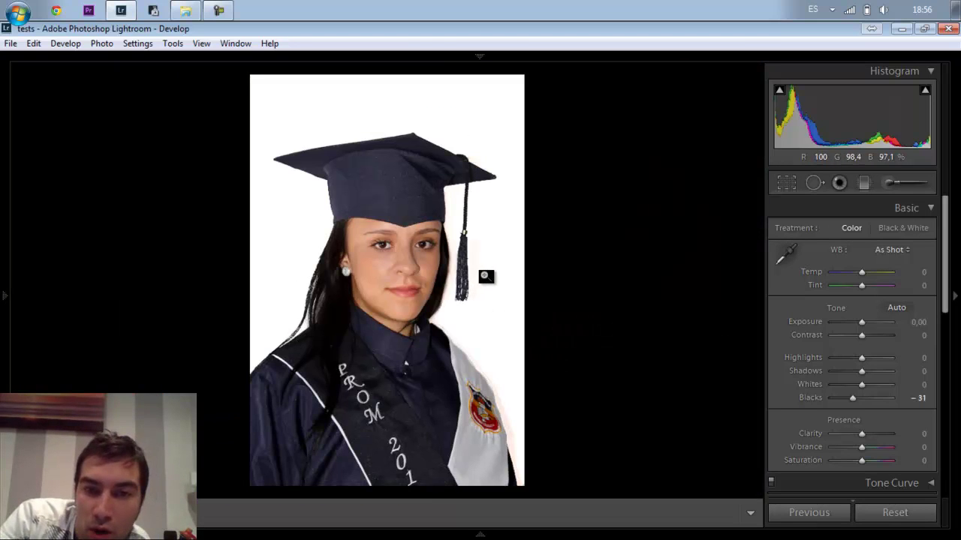
left_click(450, 262)
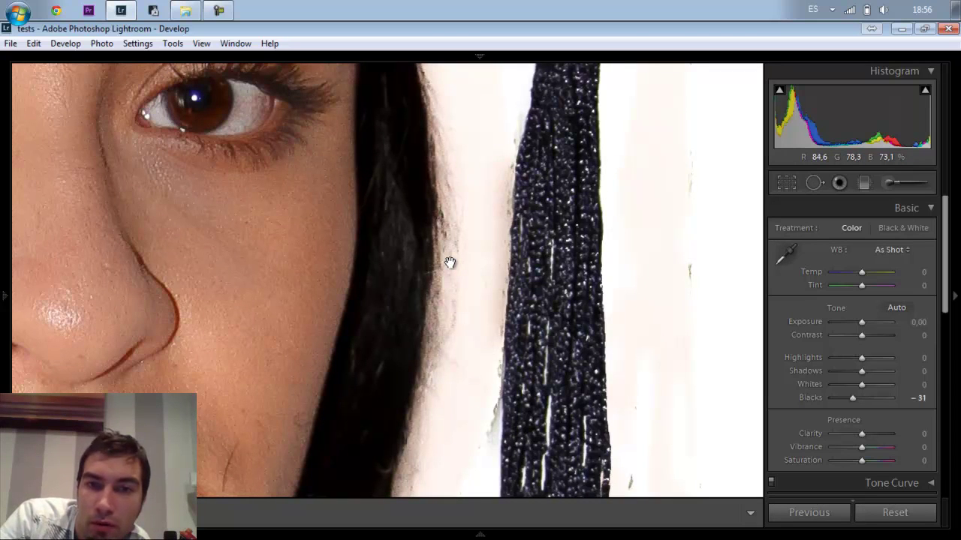
left_click_drag(450, 262, 447, 331)
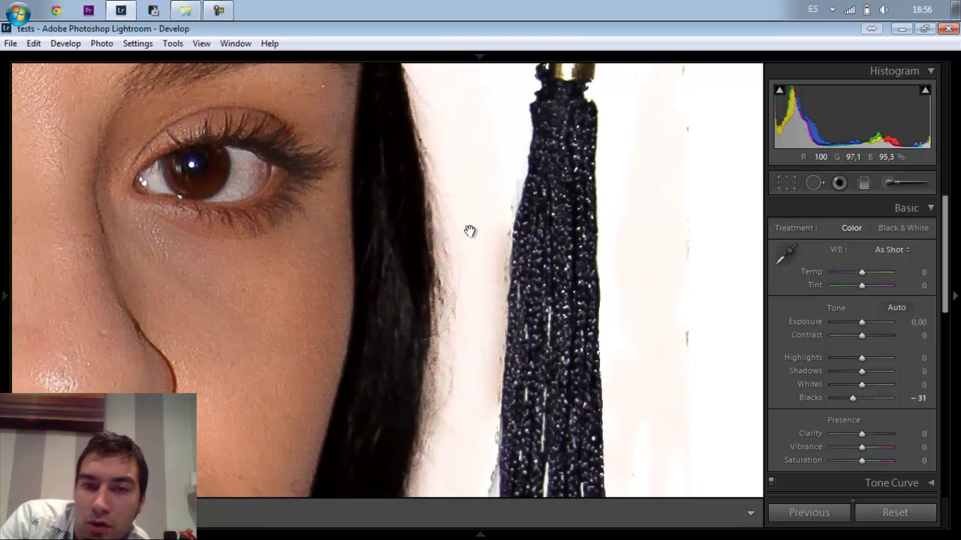
left_click(468, 233)
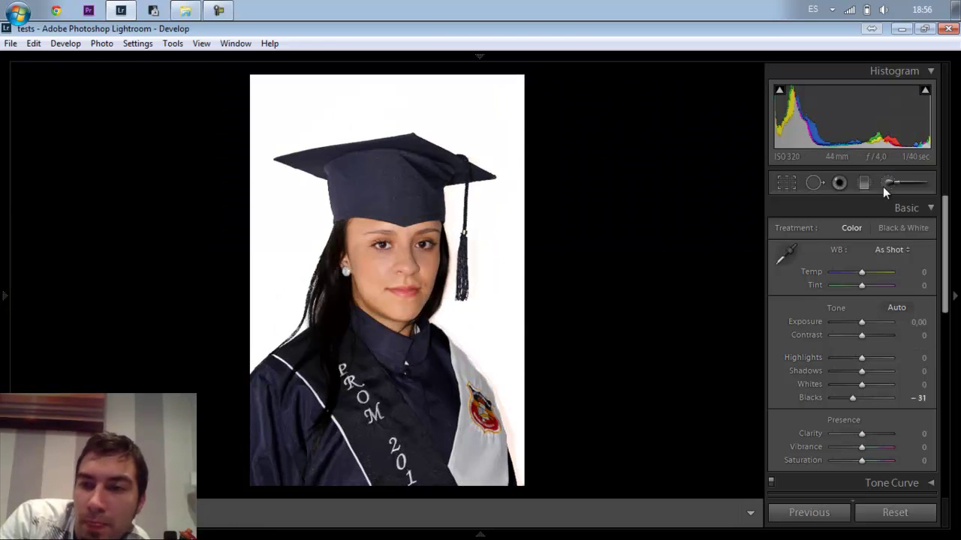
Reselect the background exposure mask, zoom in on the face and tassel, and set brush A's feather to 2.
left_click(886, 186)
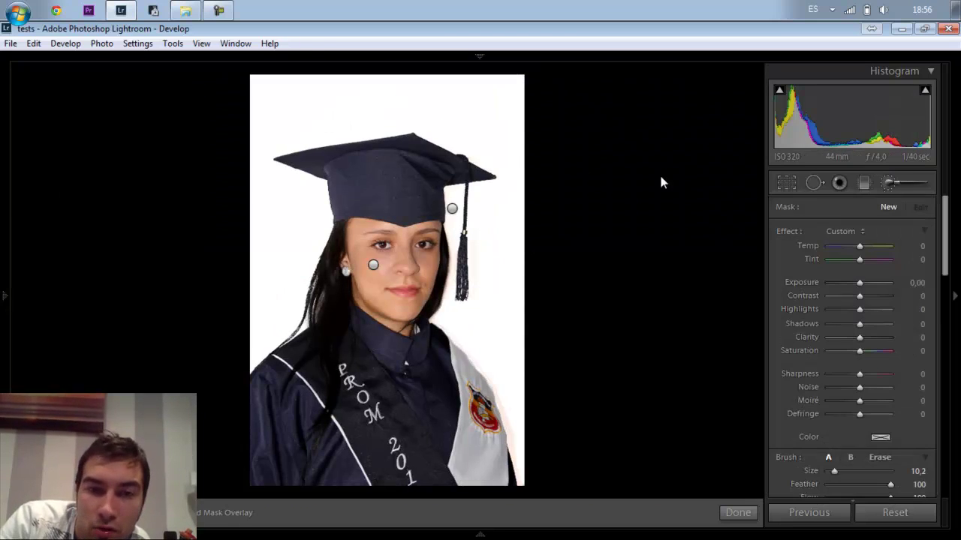
left_click(452, 208)
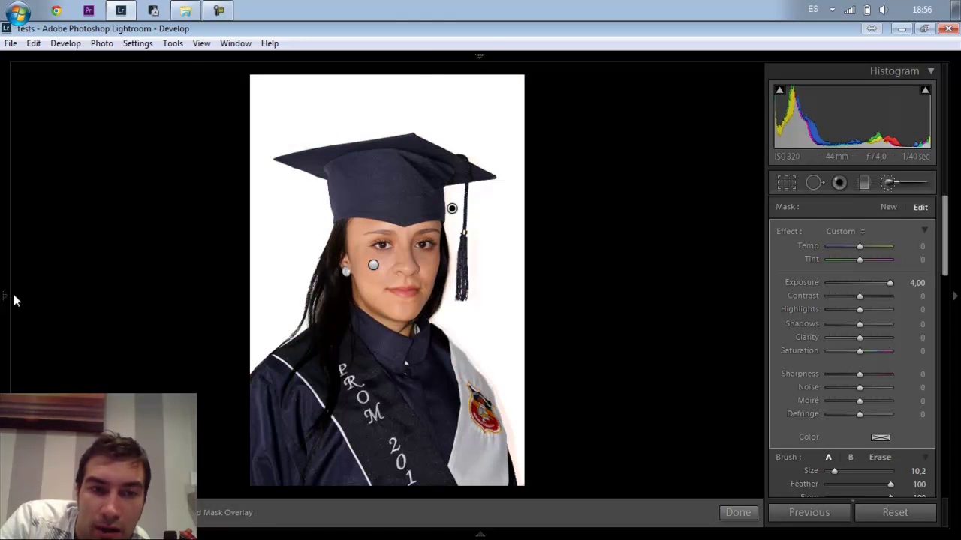
mouse_move(8, 297)
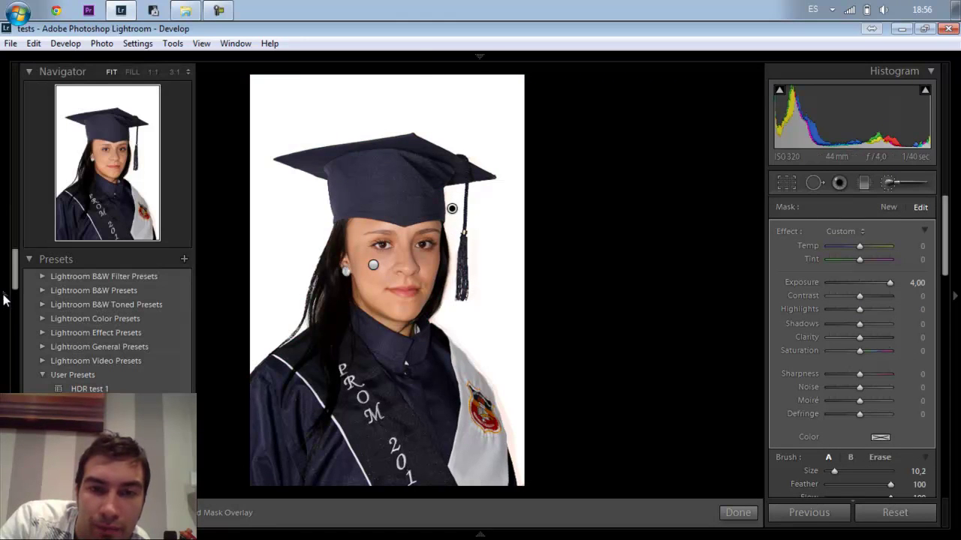
left_click(152, 72)
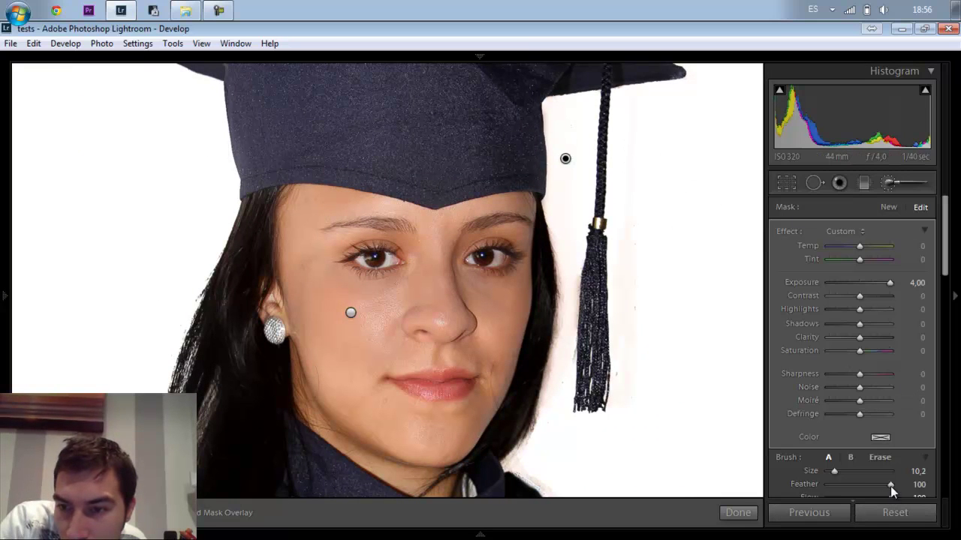
left_click_drag(890, 486, 821, 499)
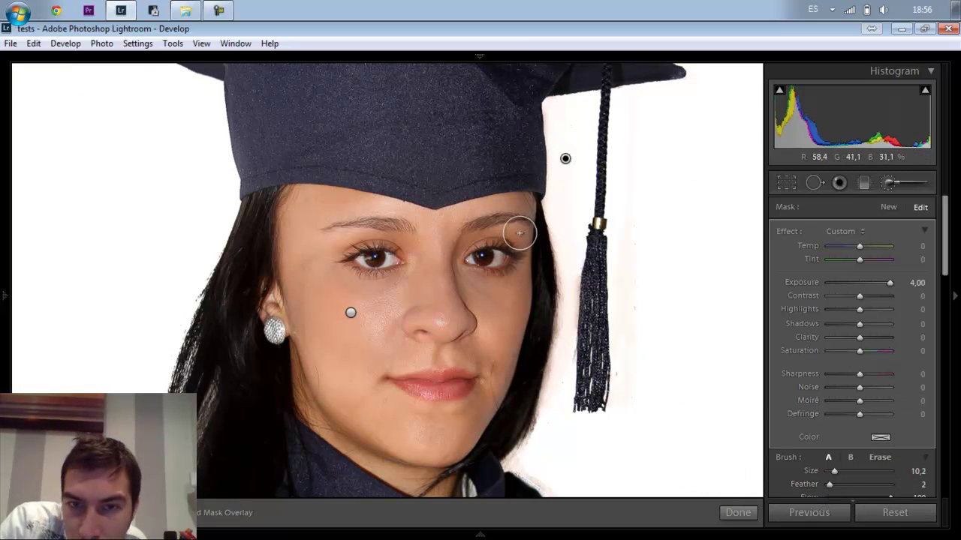
key("h")
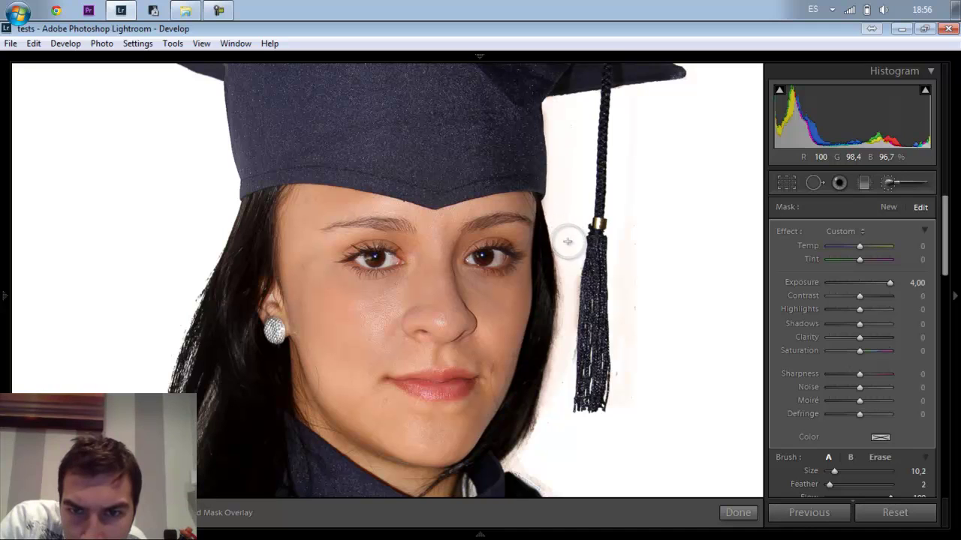
key("h")
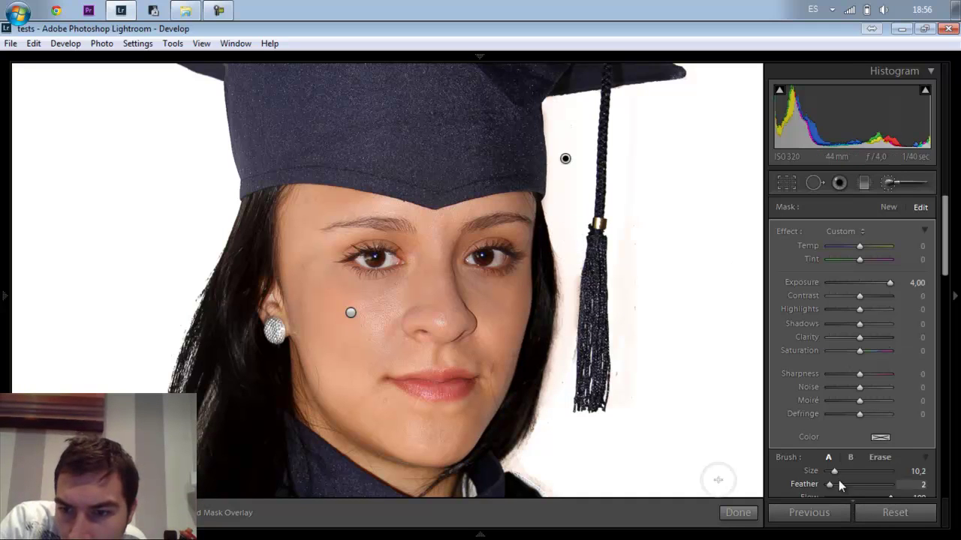
Reduce the brush size to 5,7 and paint the background mask along the hair edge beside the tassel, down to the collar.
left_click_drag(832, 472, 831, 472)
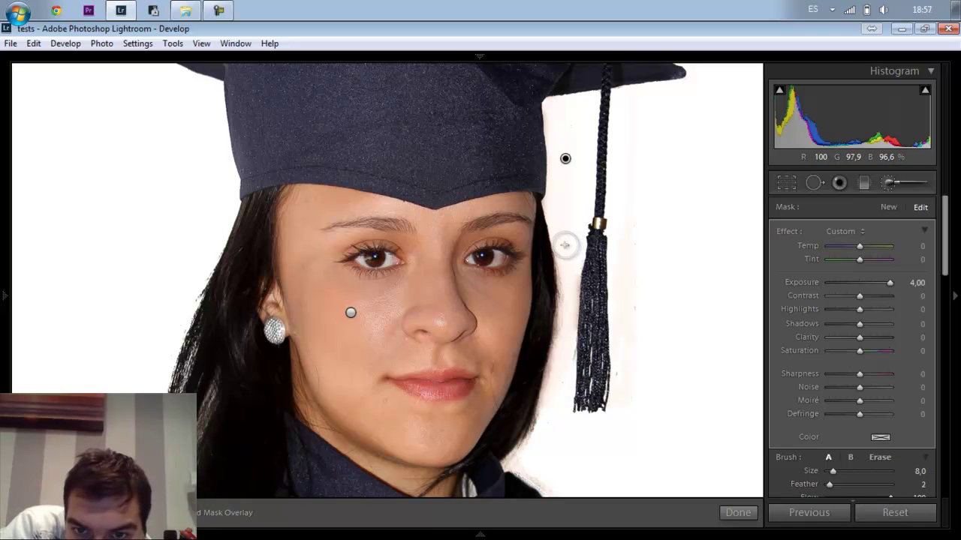
key("h")
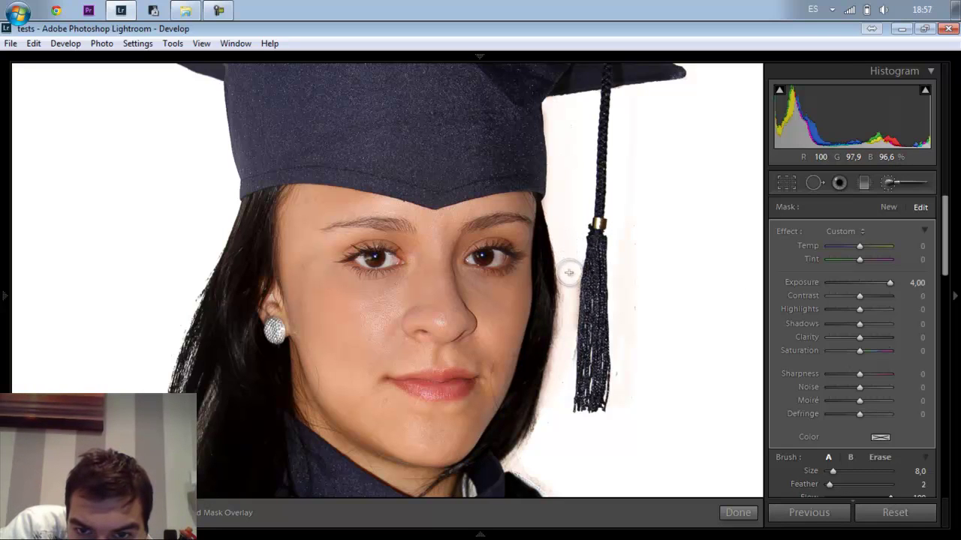
key("h")
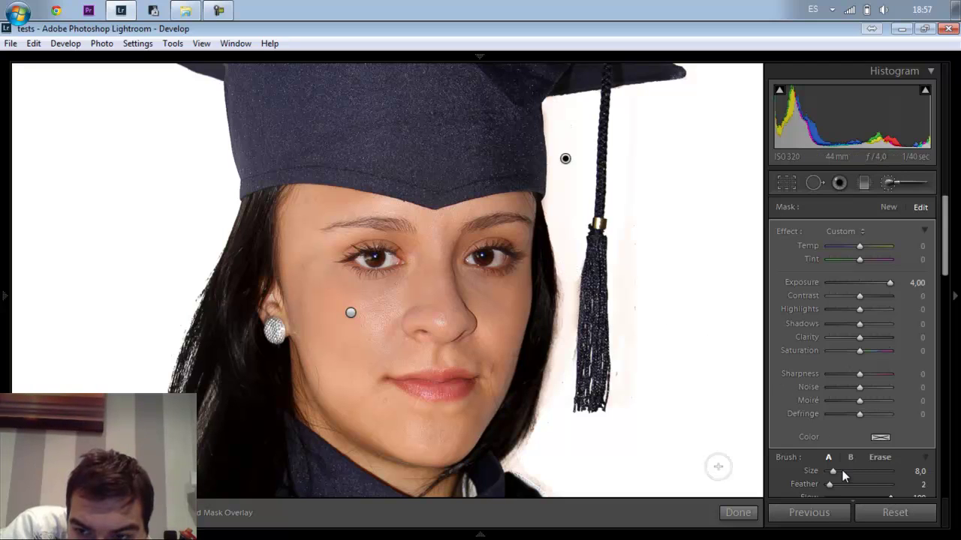
left_click_drag(831, 471, 830, 472)
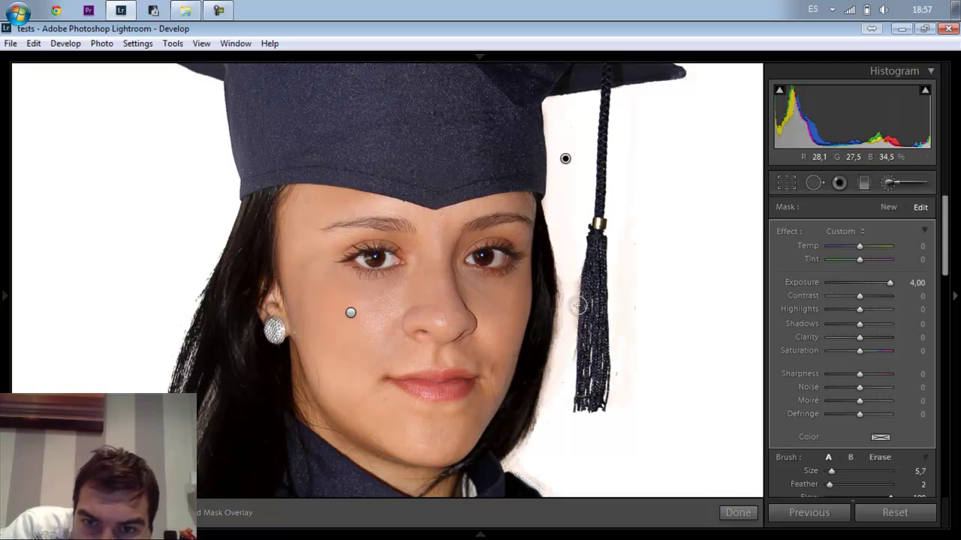
mouse_move(565, 271)
left_mouse_down()
mouse_move(562, 347)
mouse_move(564, 280)
mouse_move(558, 374)
mouse_move(518, 457)
left_mouse_up()
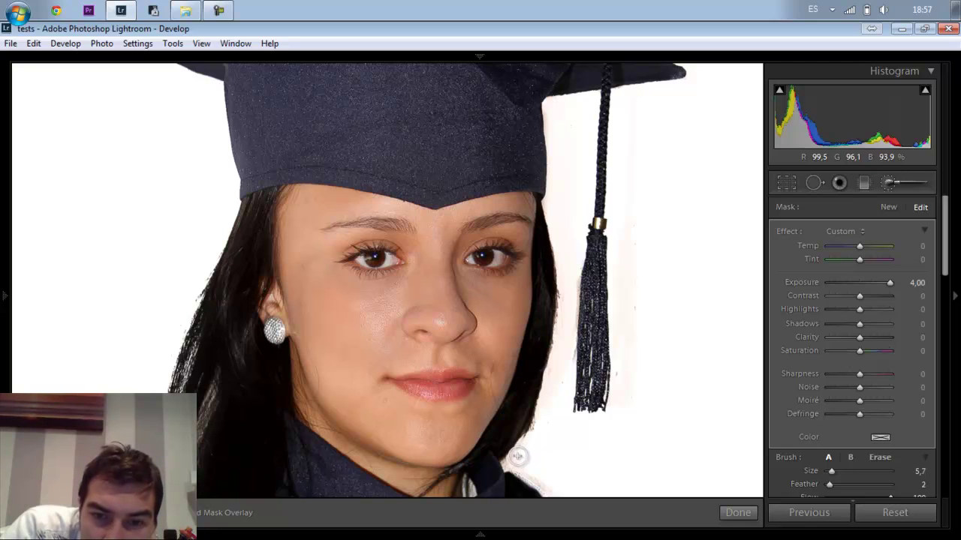
left_click_drag(518, 456, 518, 464)
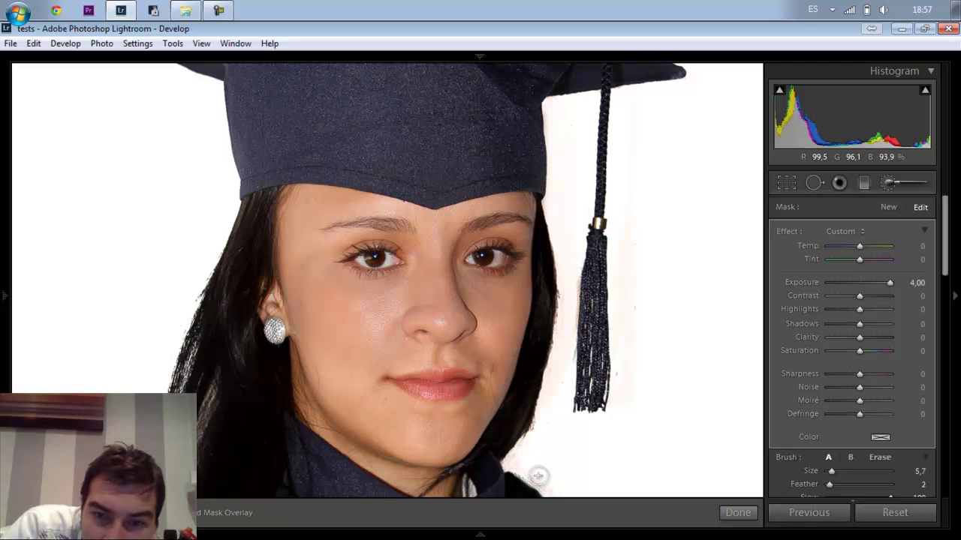
mouse_move(538, 476)
left_mouse_down()
mouse_move(542, 424)
mouse_move(530, 444)
left_mouse_up()
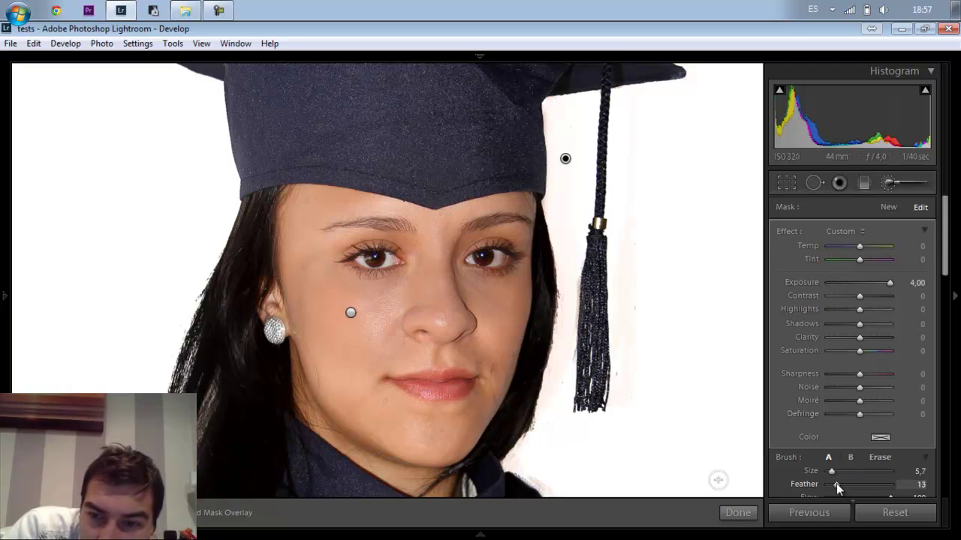
Set the brush feather to 100, paint over the leftover marks below the hair and beyond the tassel, and finish the brush adjustment.
left_click_drag(836, 483, 955, 485)
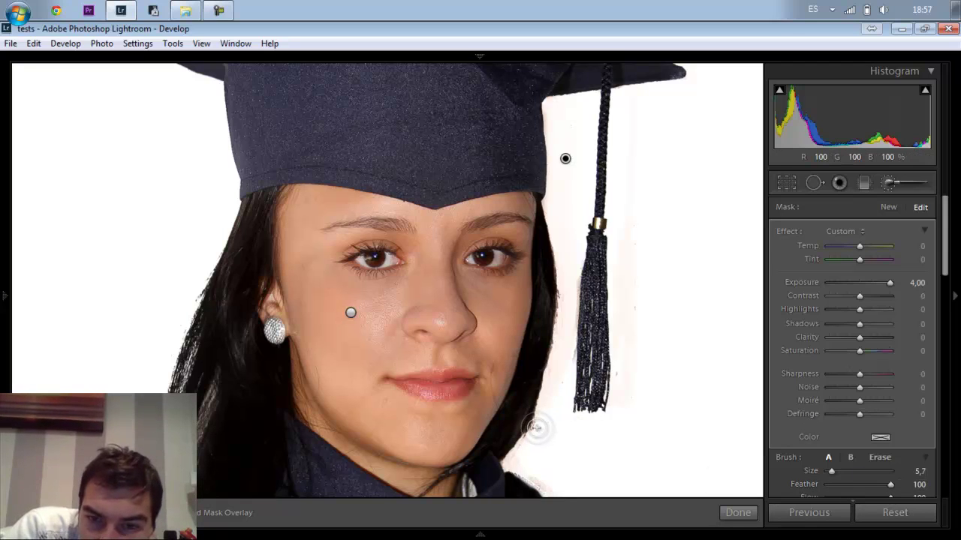
mouse_move(542, 432)
left_mouse_down()
mouse_move(516, 462)
mouse_move(547, 420)
left_mouse_up()
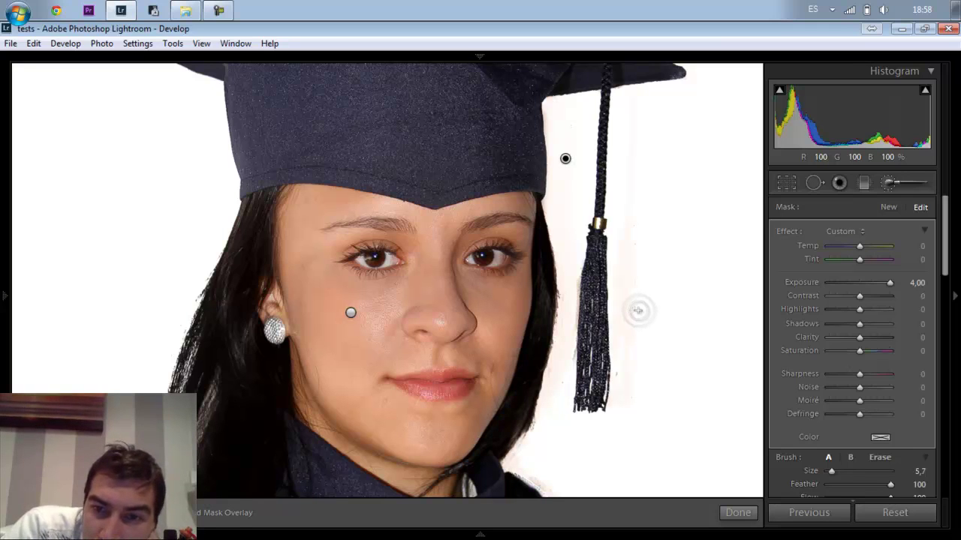
mouse_move(635, 311)
left_mouse_down()
mouse_move(638, 341)
mouse_move(626, 368)
left_mouse_up()
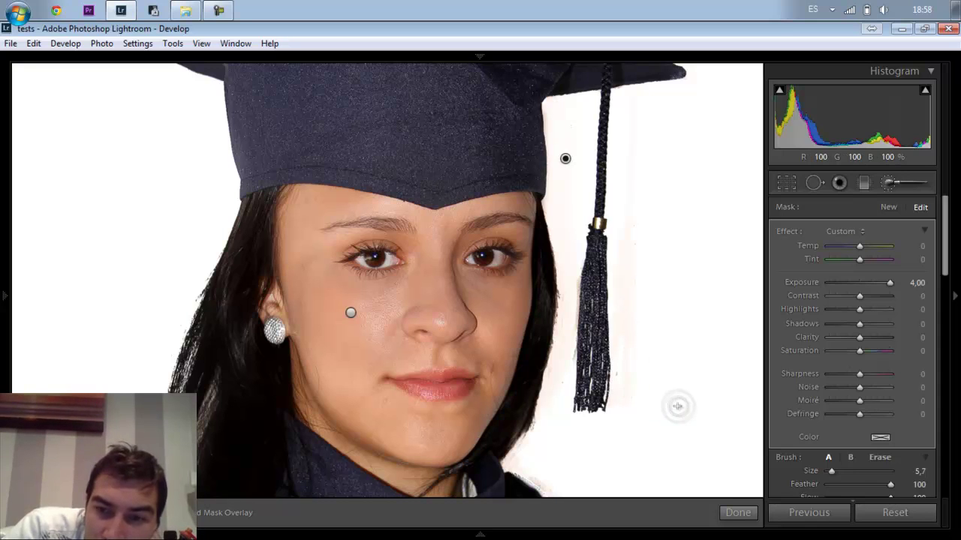
left_click(736, 513)
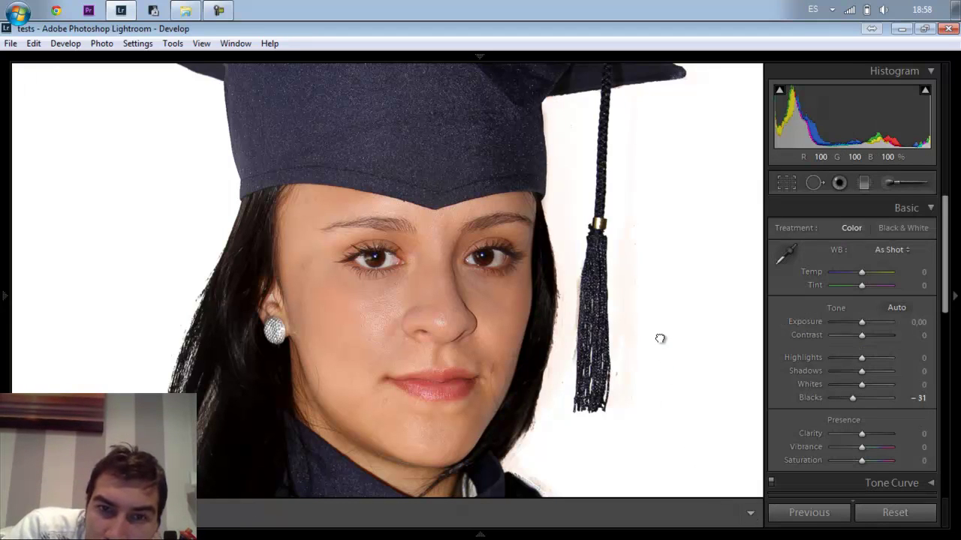
Reselect the background mask and paint out the stray specks beside the hair and beyond the tassel's gold clasp at 1:1.
left_click(659, 339)
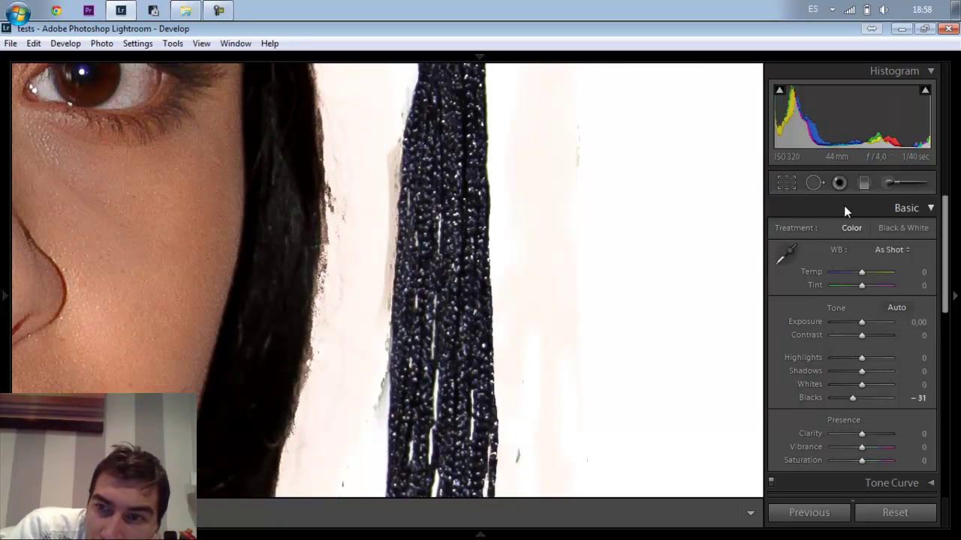
left_click(880, 184)
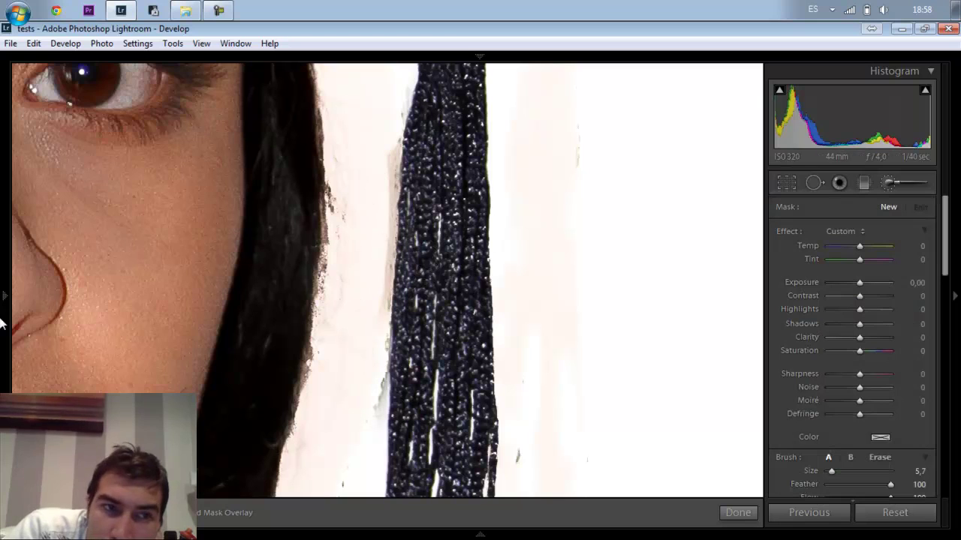
mouse_move(3, 309)
left_click(111, 72)
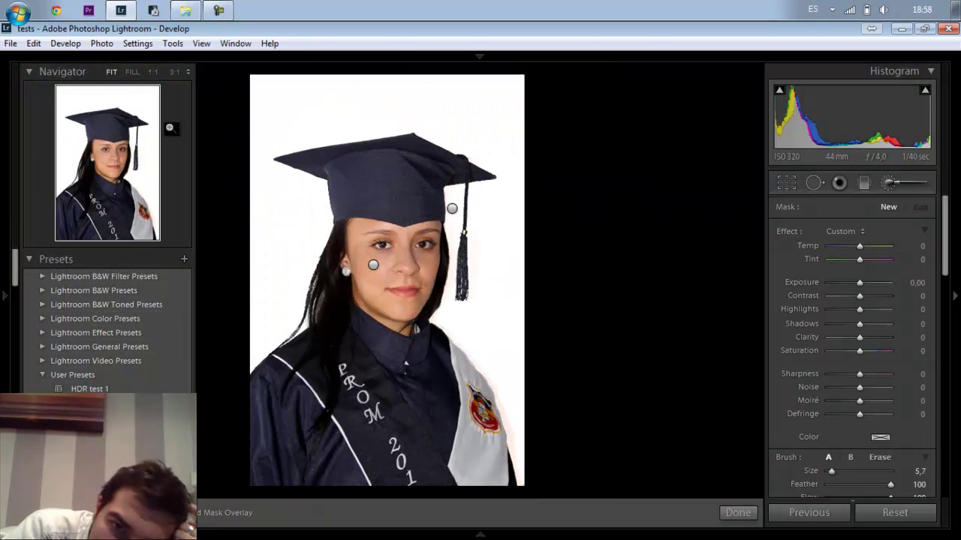
left_click(452, 209)
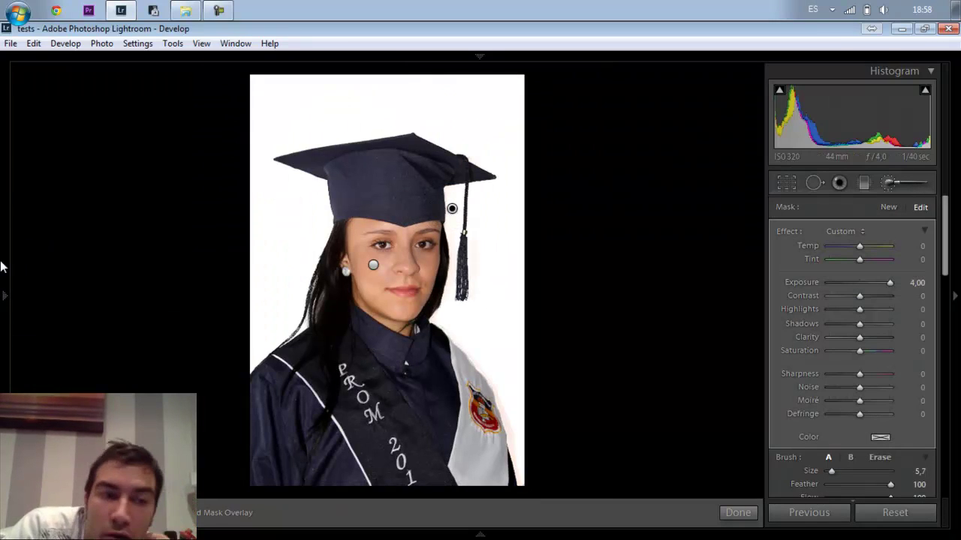
mouse_move(3, 268)
left_click(132, 148)
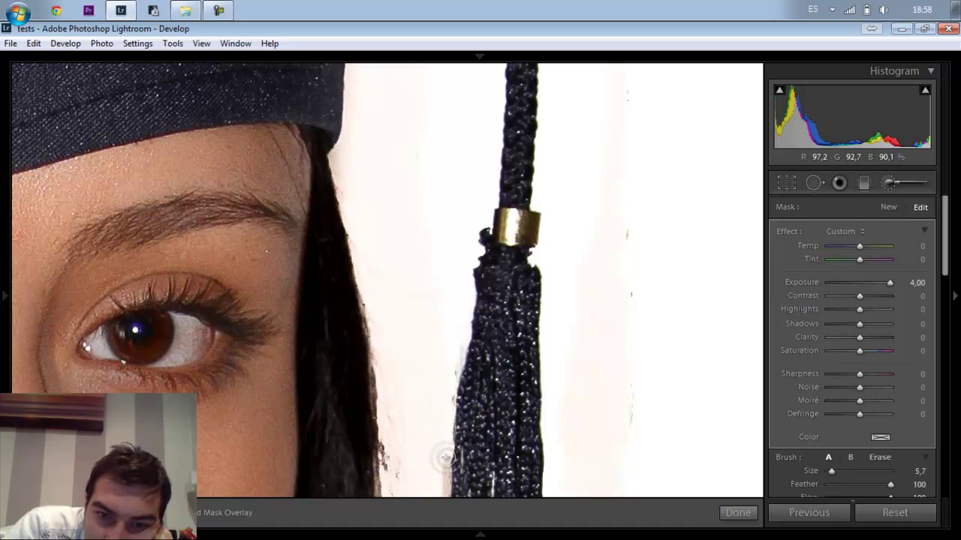
mouse_move(393, 478)
left_mouse_down()
mouse_move(387, 454)
mouse_move(396, 457)
mouse_move(399, 479)
left_mouse_up()
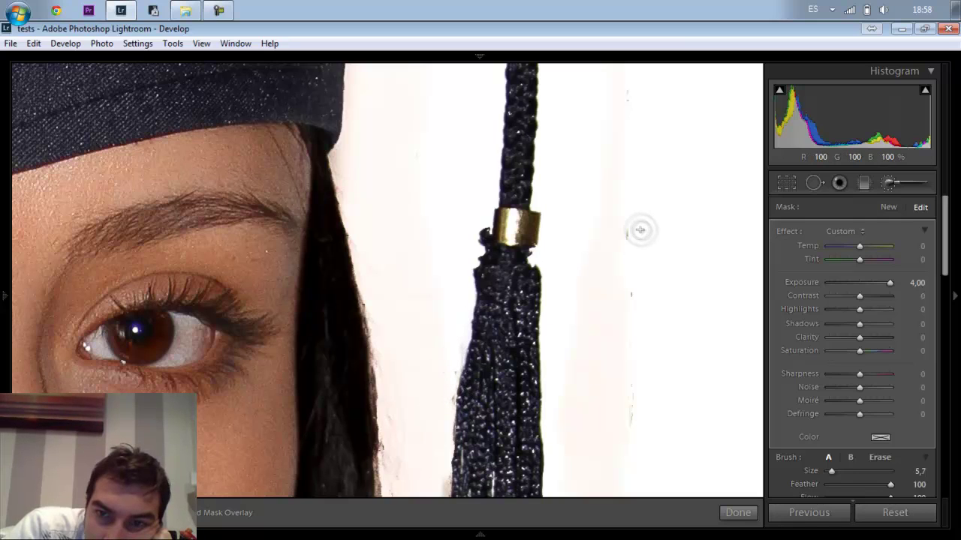
mouse_move(624, 259)
left_mouse_down()
mouse_move(633, 294)
mouse_move(628, 278)
left_mouse_up()
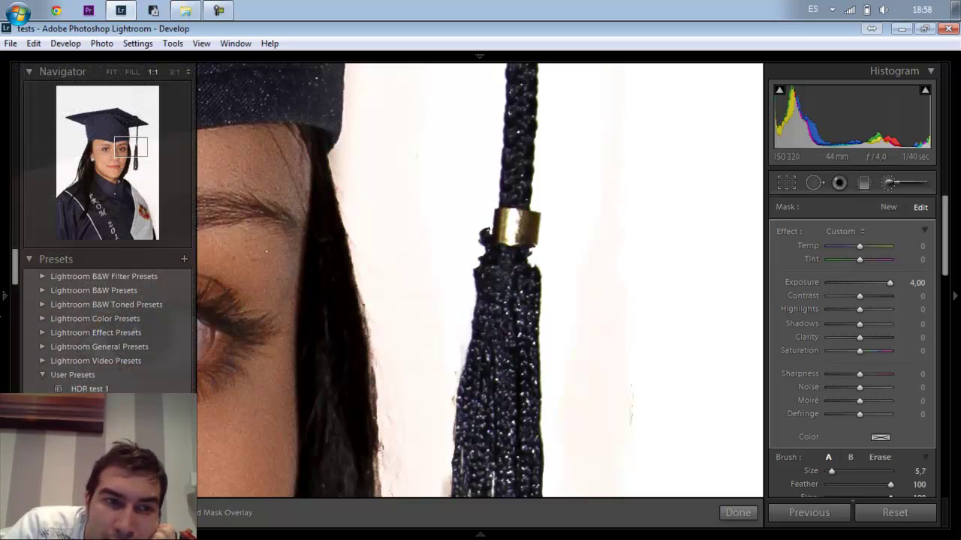
Paint out the grey residue along the tassel's face-side edge, finish the brush adjustment and return to the whole portrait.
mouse_move(4, 297)
left_click(128, 161)
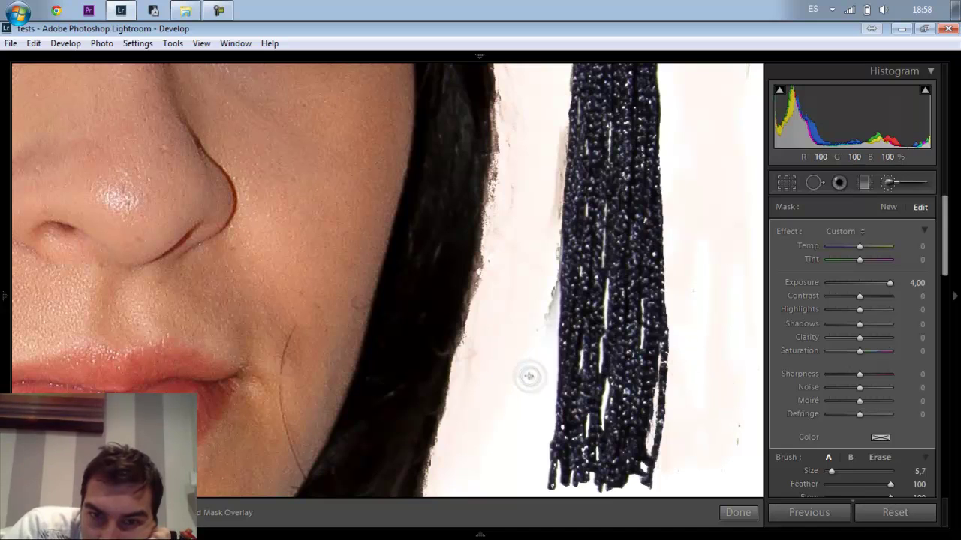
left_click_drag(548, 316, 560, 129)
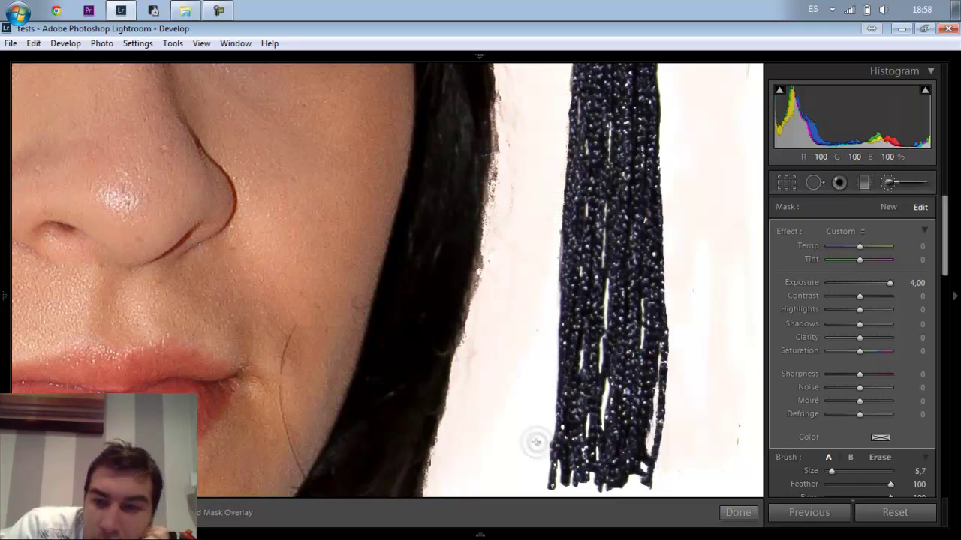
left_click(737, 513)
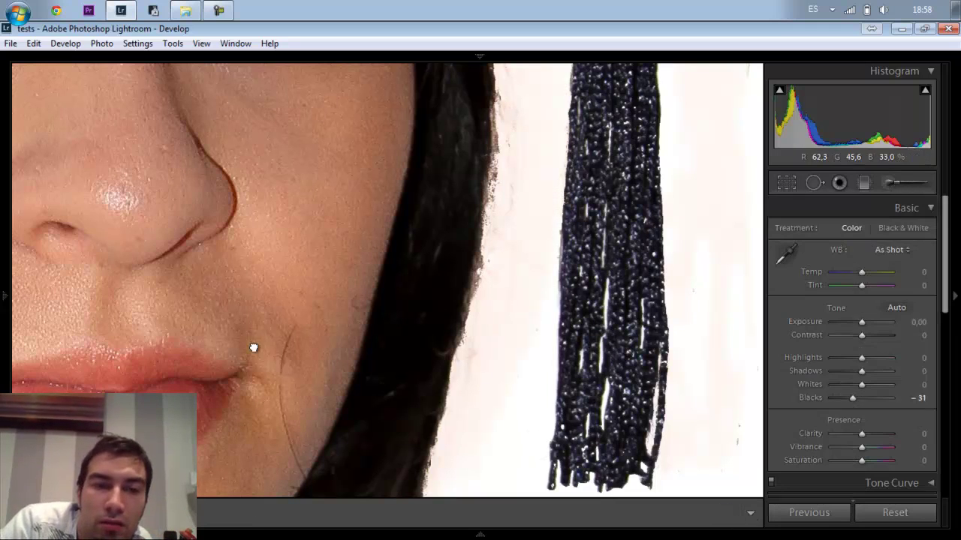
left_click(253, 347)
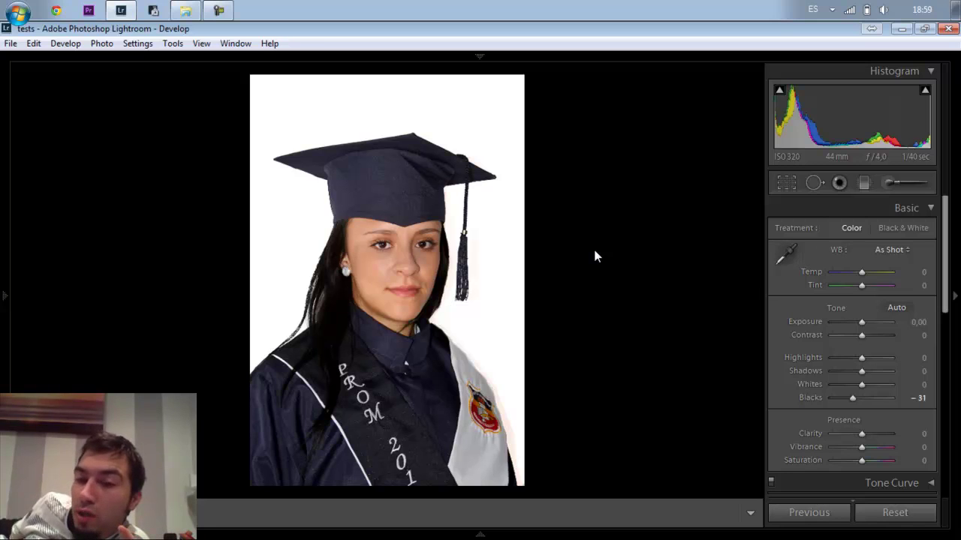
Reselect the background mask and set its Clarity and Sharpness to −100, comparing Clarity at 0 and −100 beside the hair.
left_click(889, 181)
left_click(452, 208)
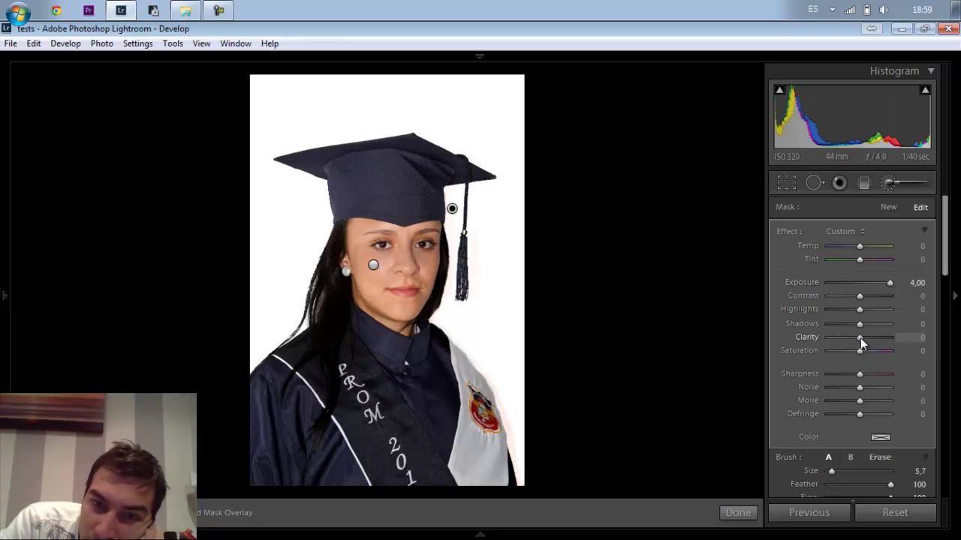
left_click_drag(860, 337, 709, 335)
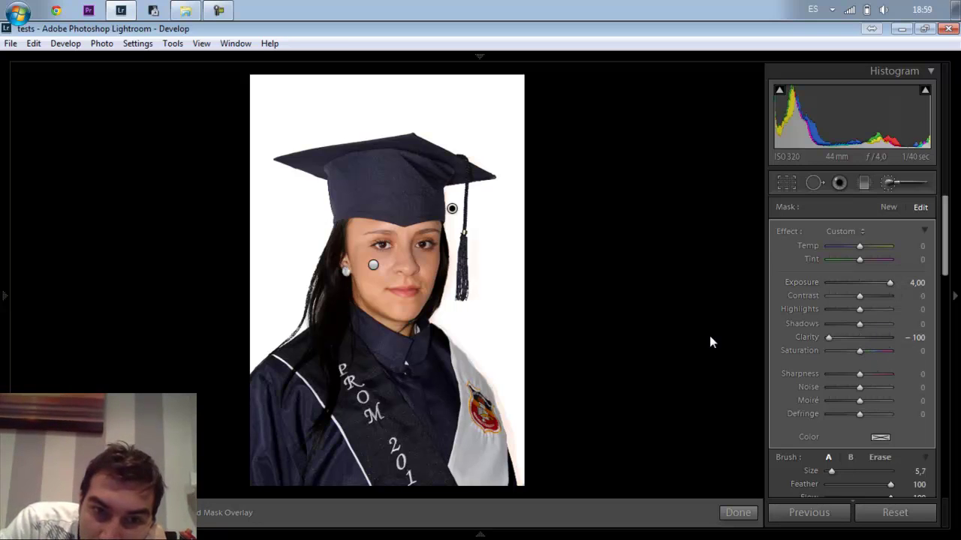
left_click(3, 295)
left_click(133, 156)
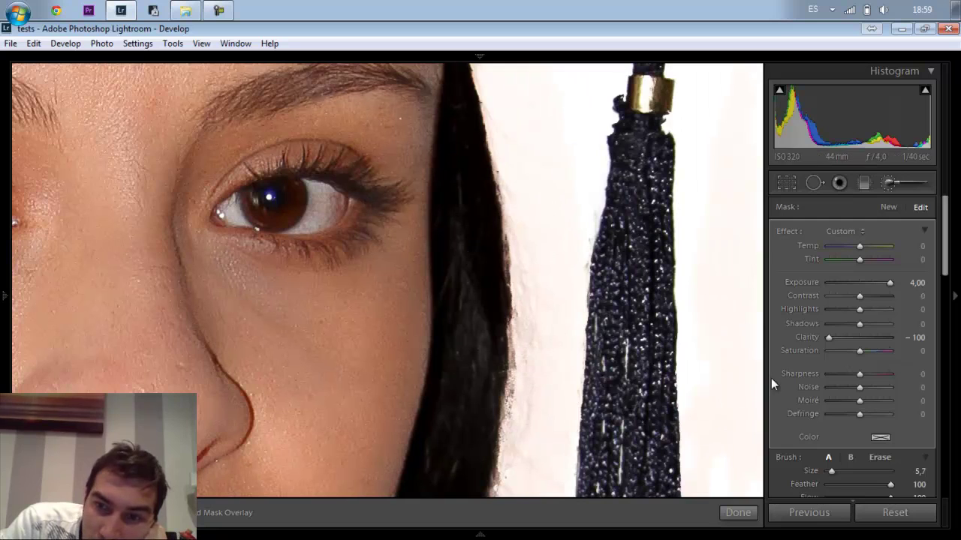
double_click(830, 340)
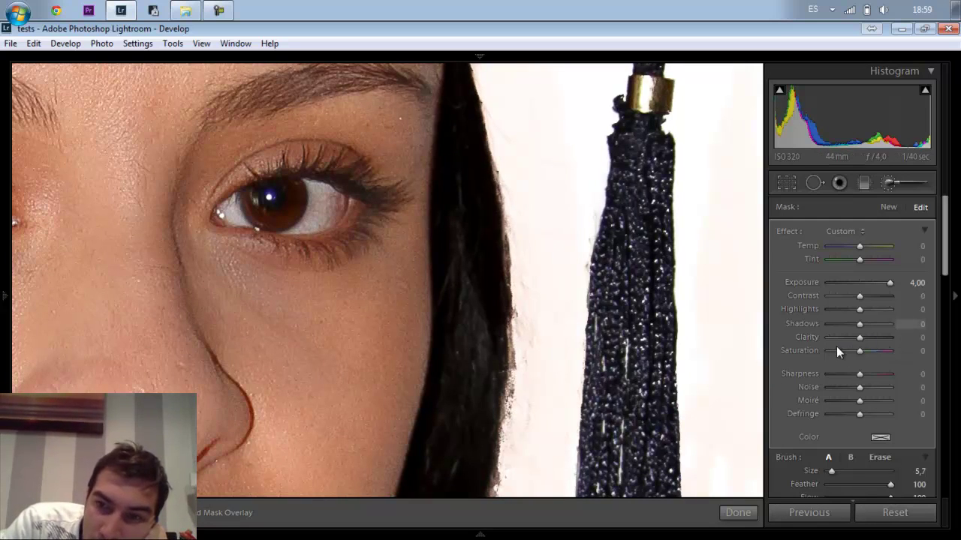
left_click(826, 337)
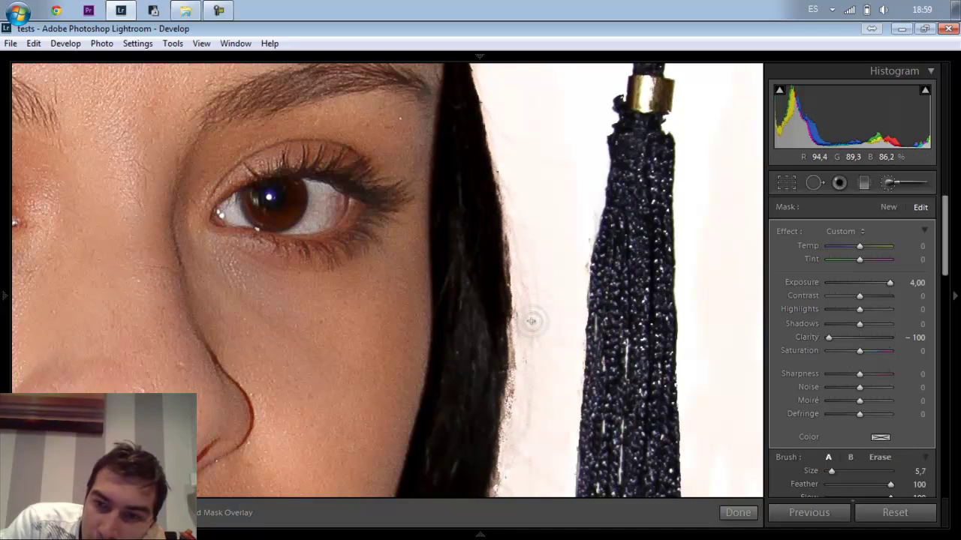
left_click(826, 375)
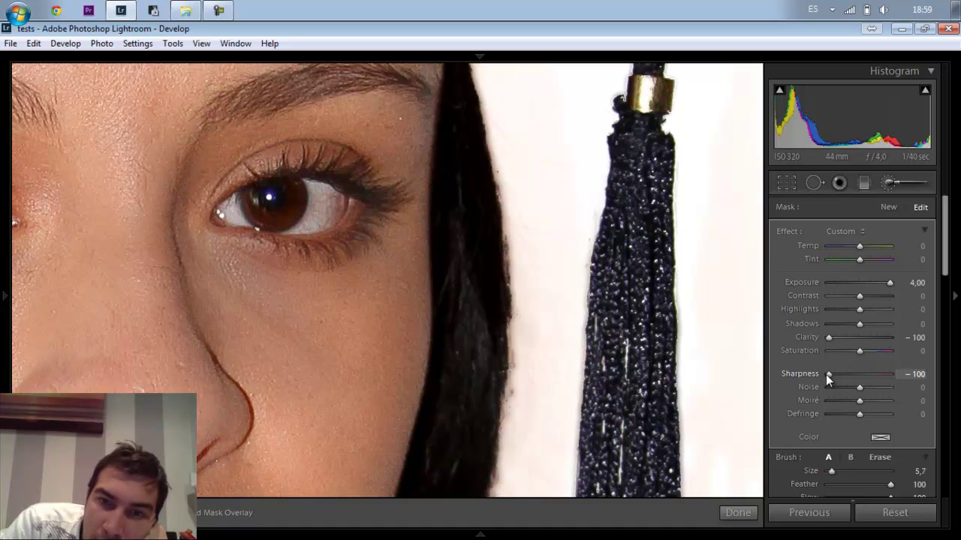
Return to the whole portrait and finish the background brush adjustment.
mouse_move(2, 251)
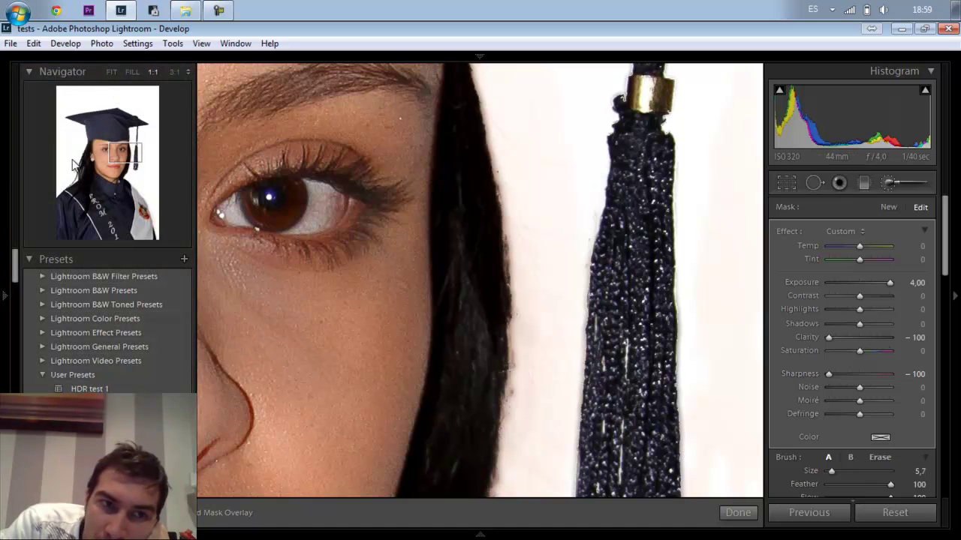
left_click(111, 72)
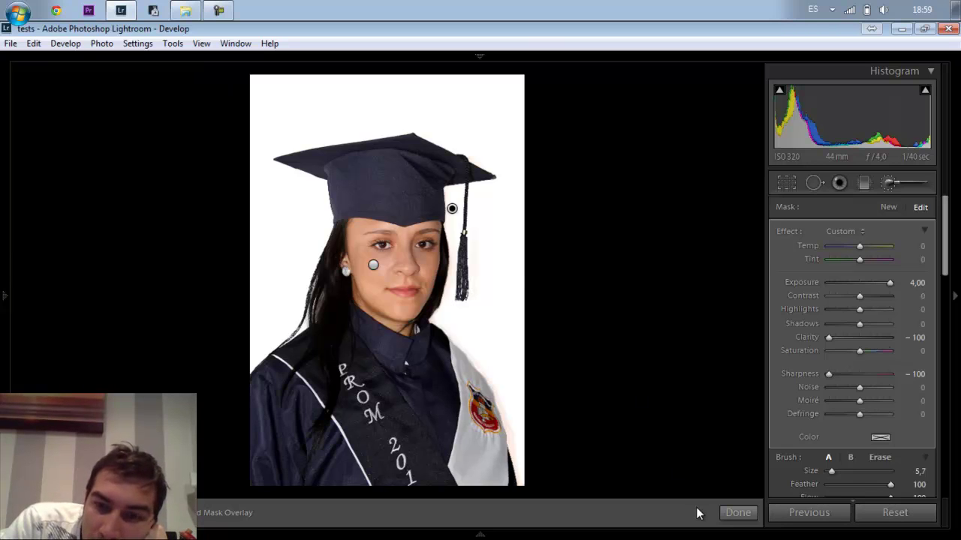
left_click(737, 514)
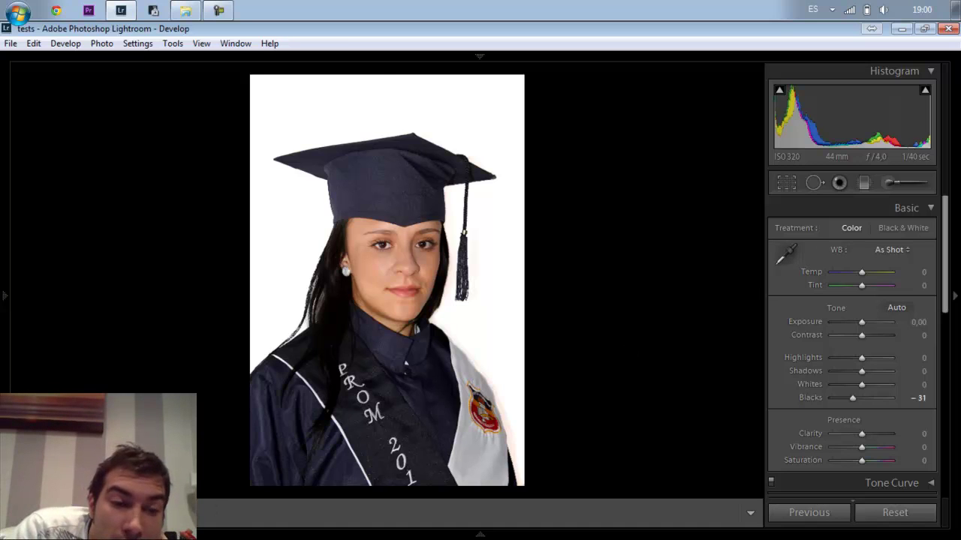
Compare the before and after versions side by side, examine the hair edge up close, and return to the single edited view.
key("y")
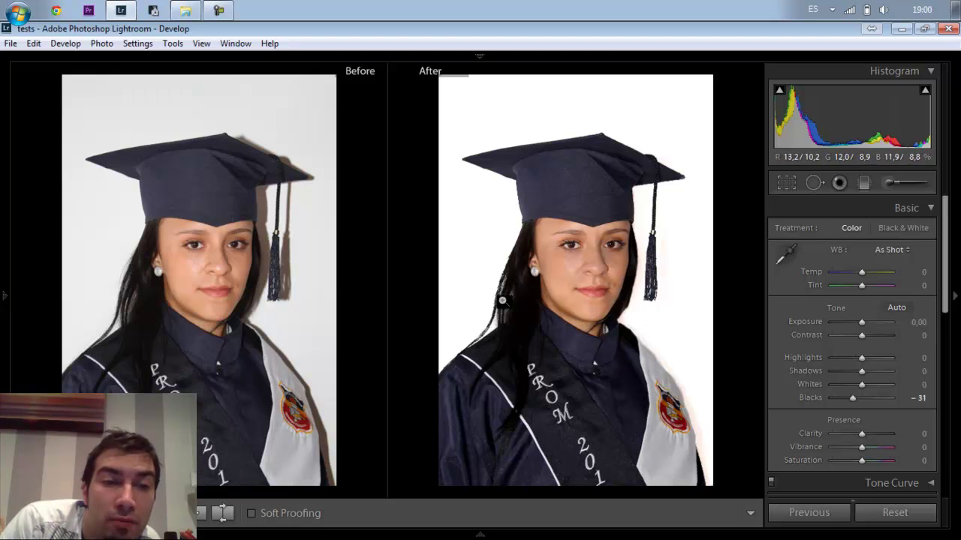
left_click(121, 284)
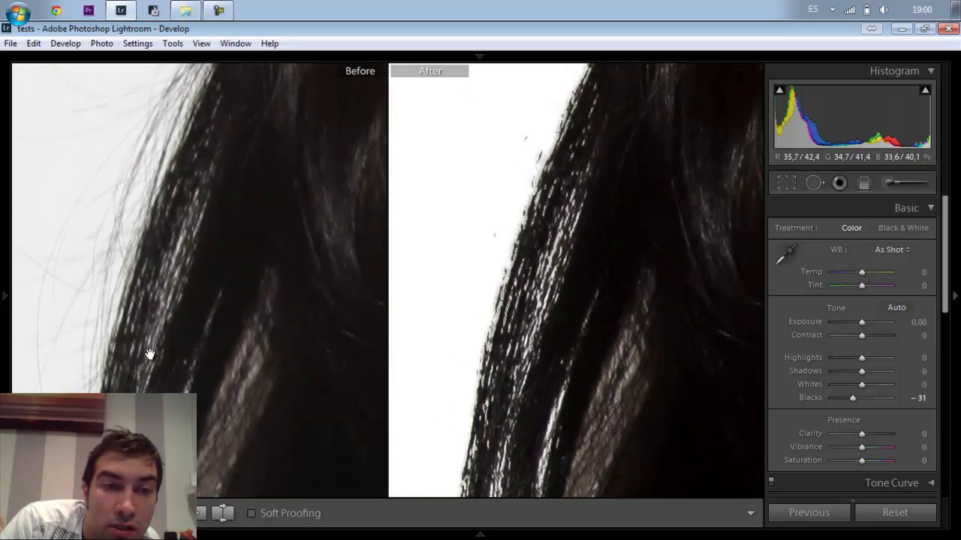
left_click(526, 269)
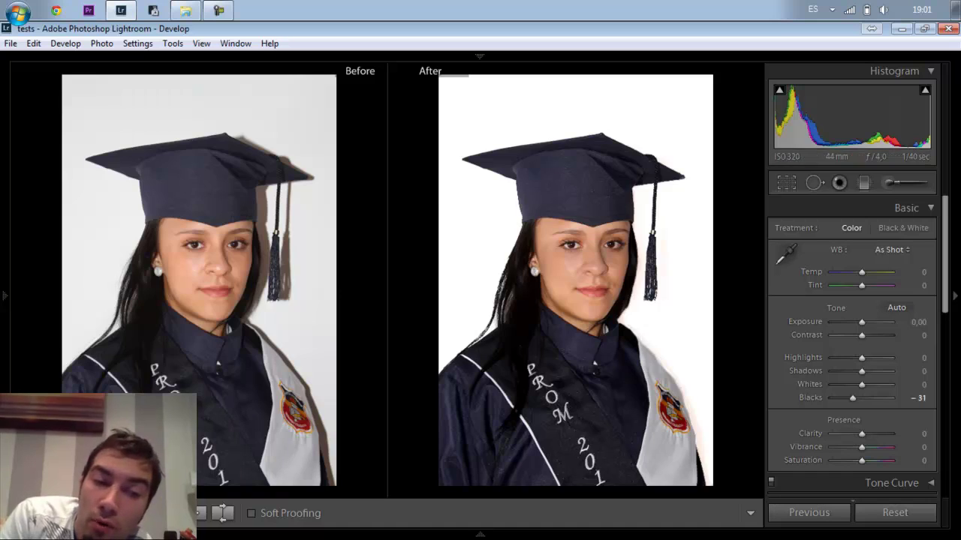
key("y")
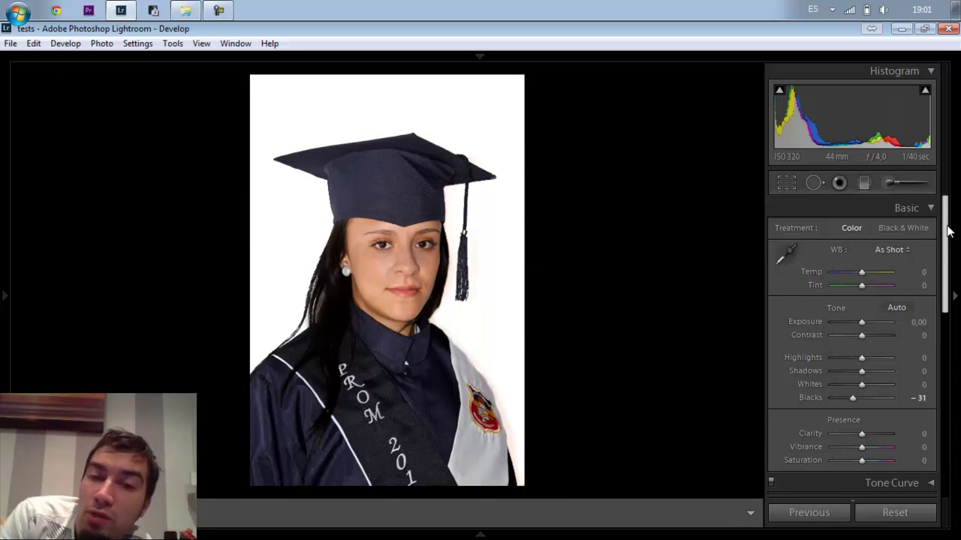
scroll(947, 231, "down", 10)
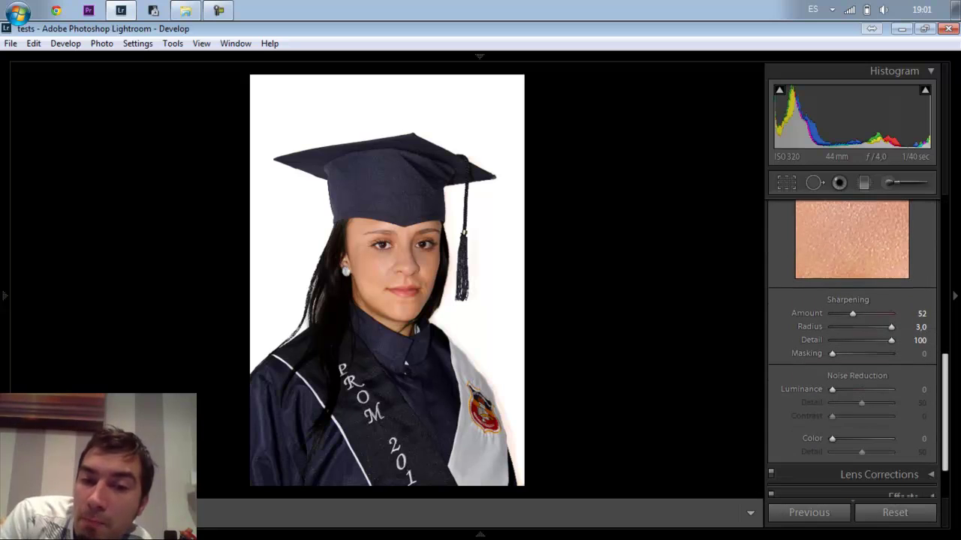
scroll(857, 350, "down", 1)
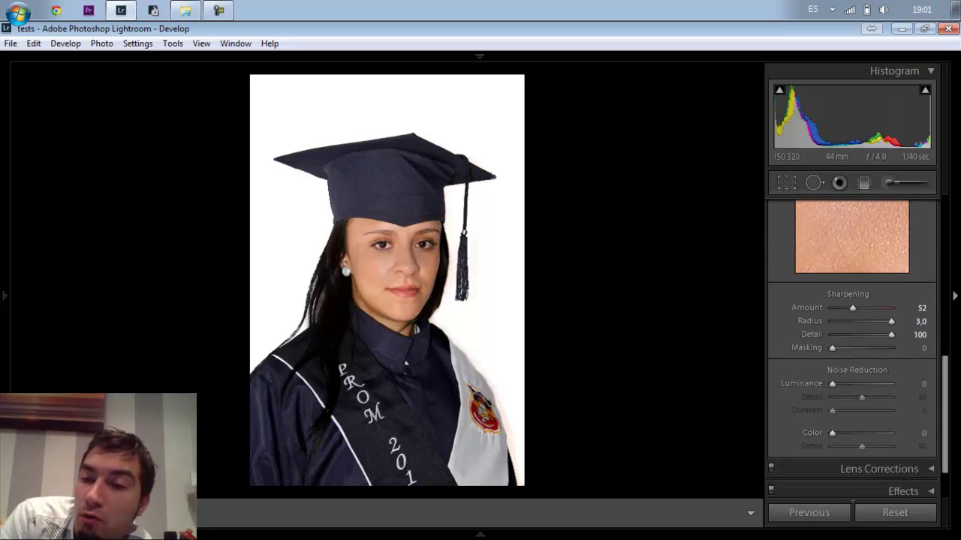
left_click_drag(950, 386, 955, 415)
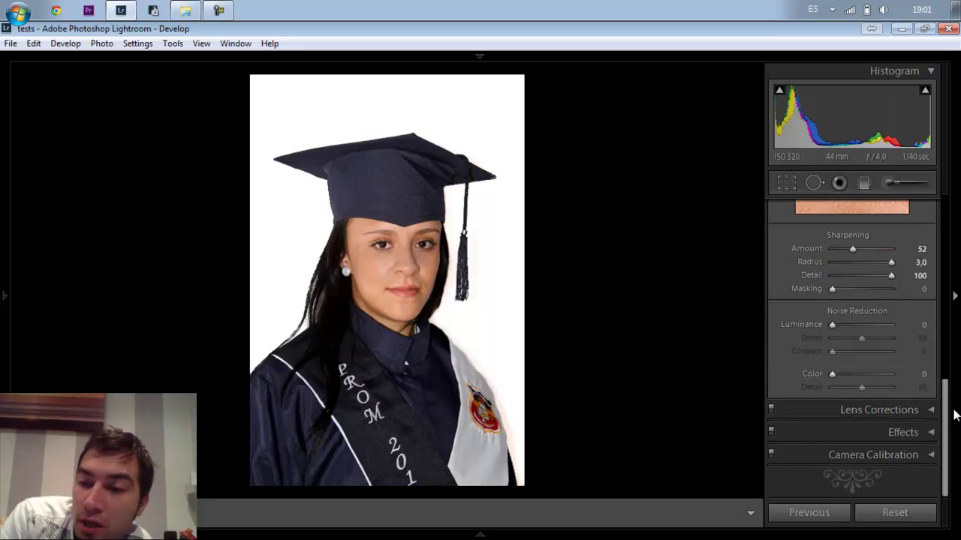
left_click(936, 412)
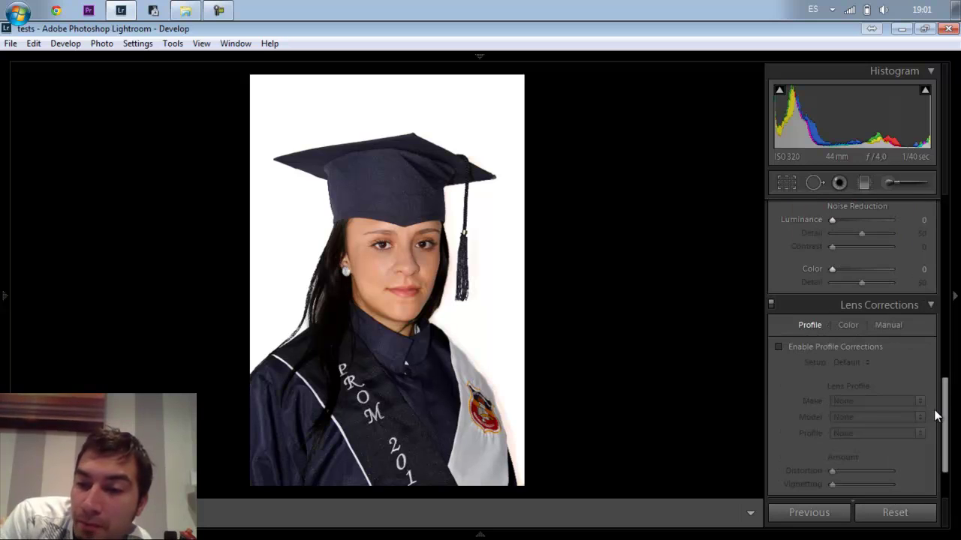
left_click(848, 324)
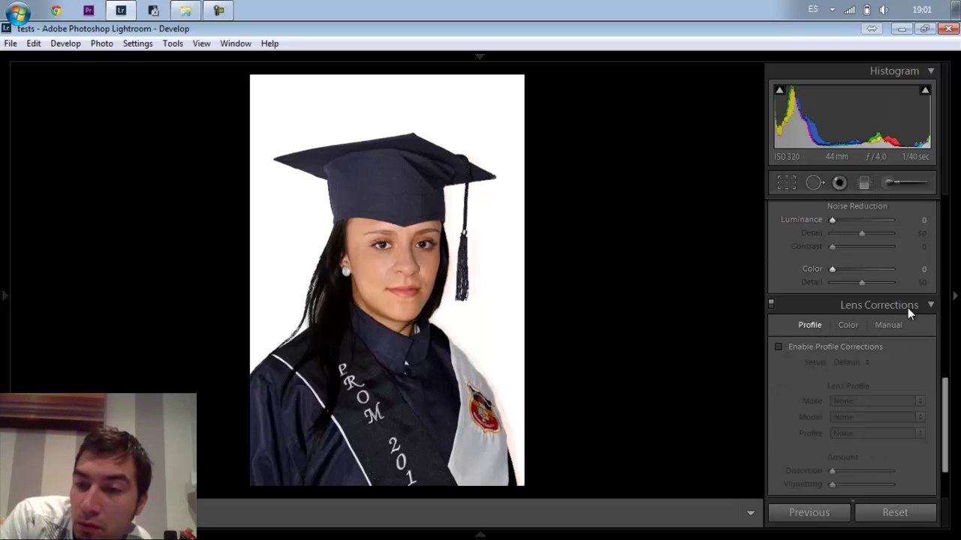
left_click(929, 305)
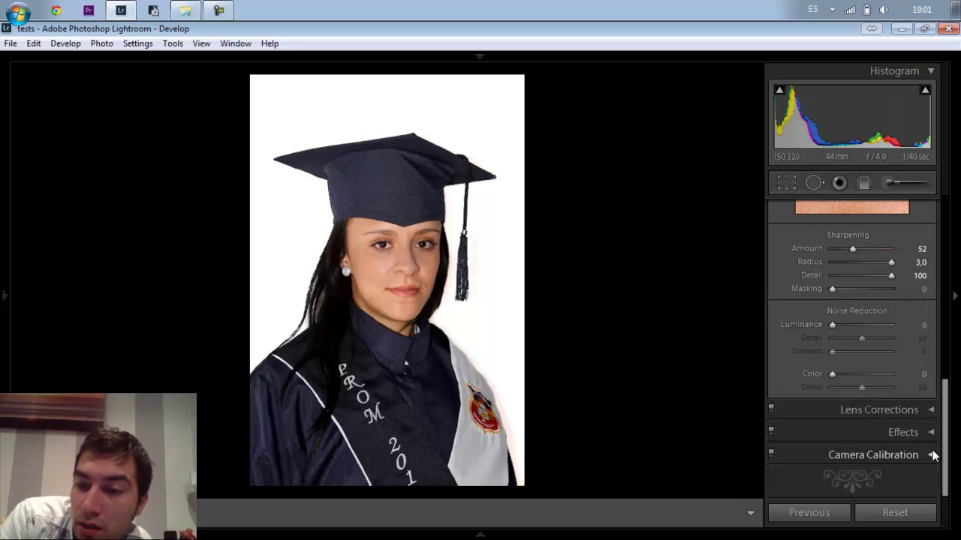
Try process version 2010 in the Camera Calibration settings and switch back to 2012 (Current).
left_click(931, 455)
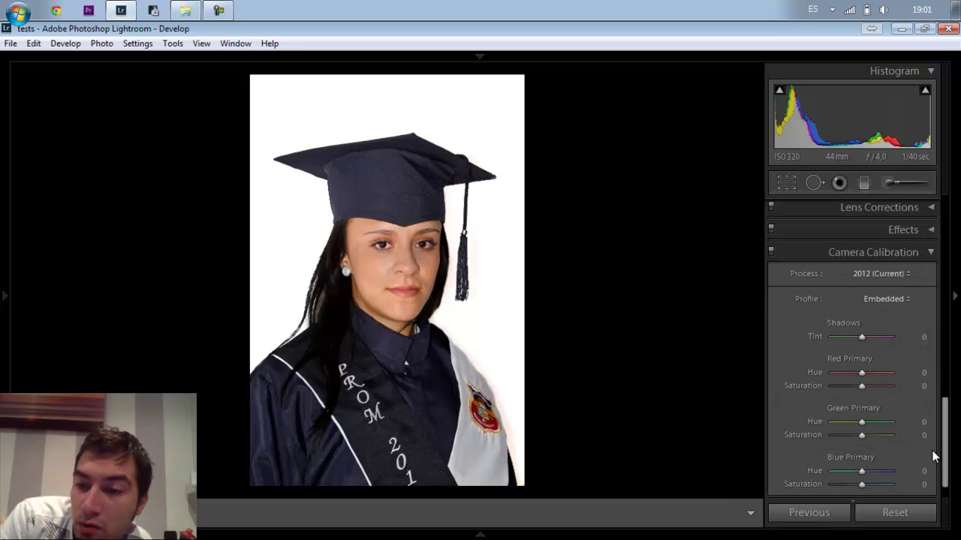
left_click(895, 276)
left_click(897, 276)
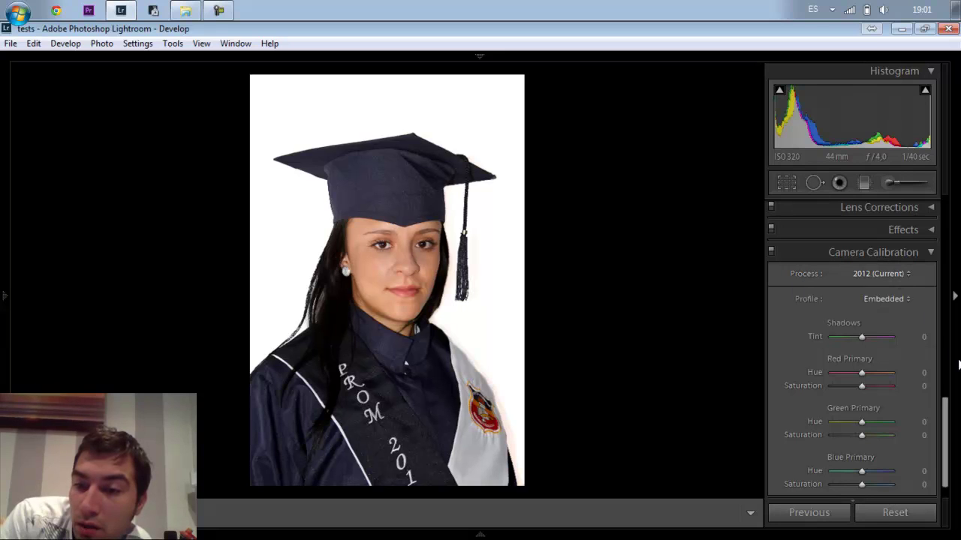
left_click_drag(943, 398, 946, 420)
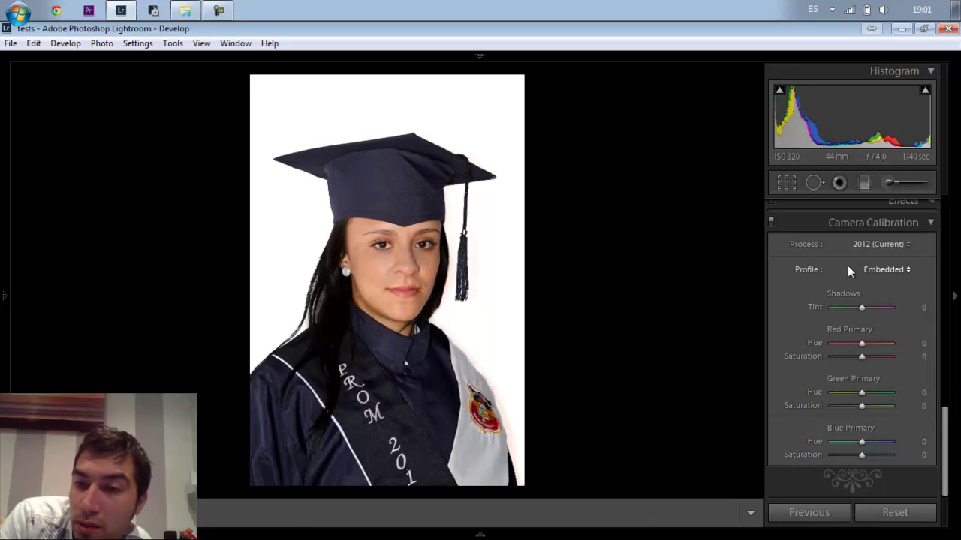
left_click(859, 245)
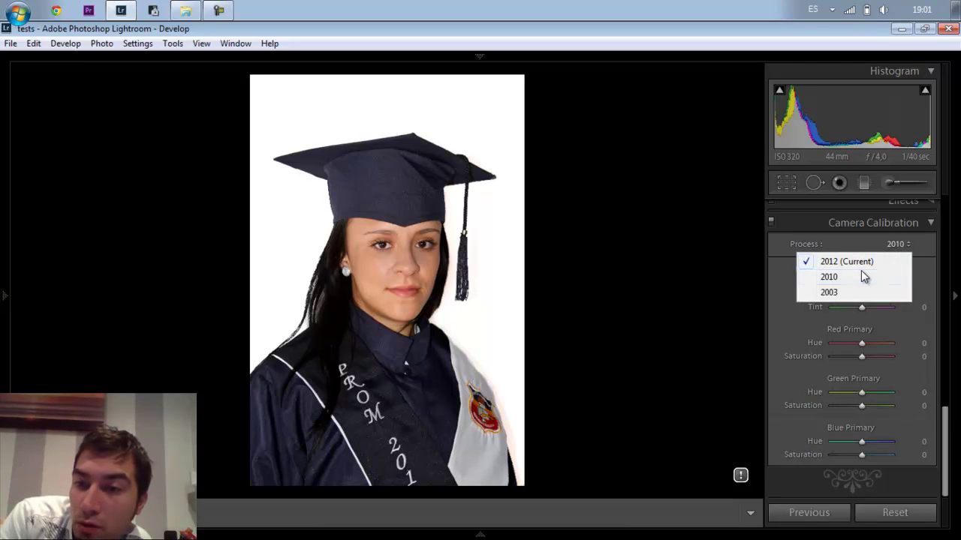
left_click(870, 275)
left_click(893, 243)
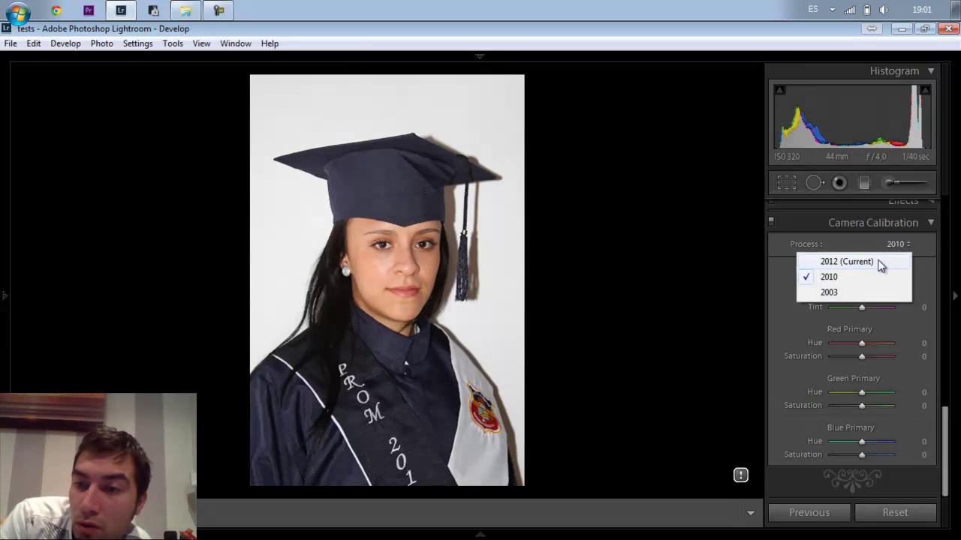
left_click(879, 259)
scroll(944, 428, "up", 2)
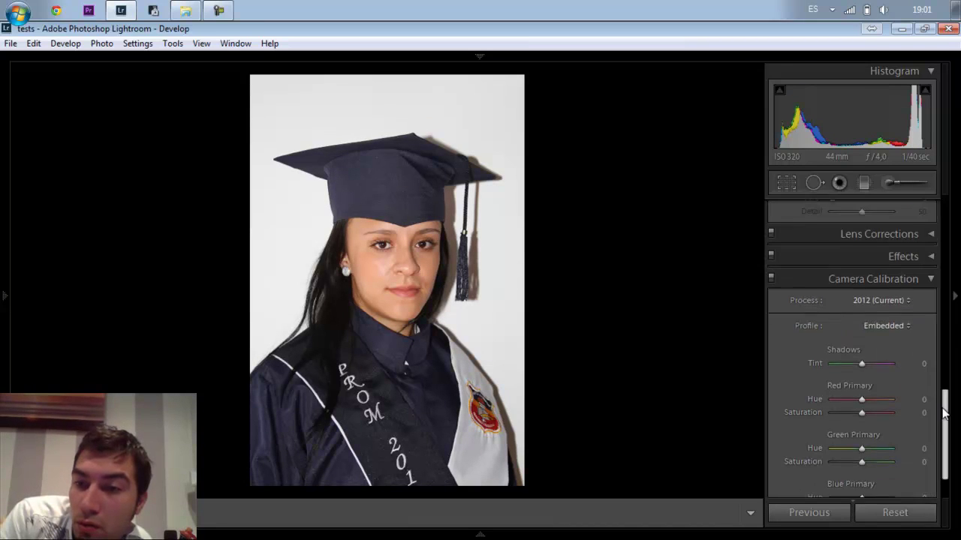
left_click(929, 321)
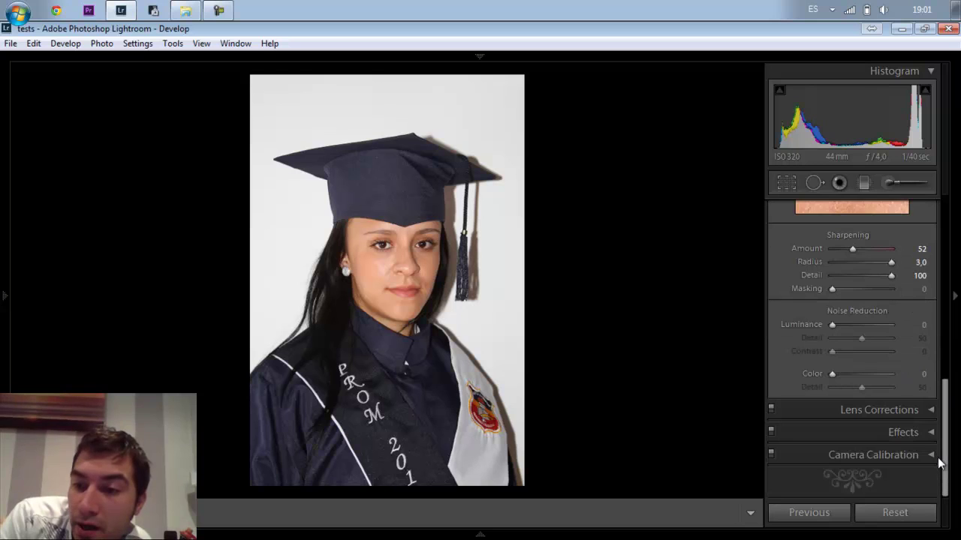
scroll(937, 378, "up", 3)
scroll(936, 360, "up", 2)
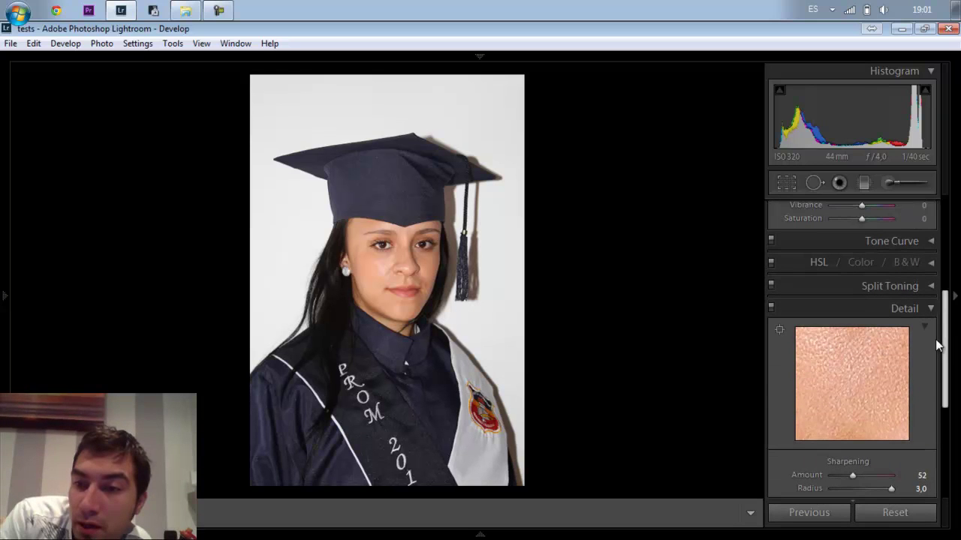
left_click(931, 286)
left_click(930, 286)
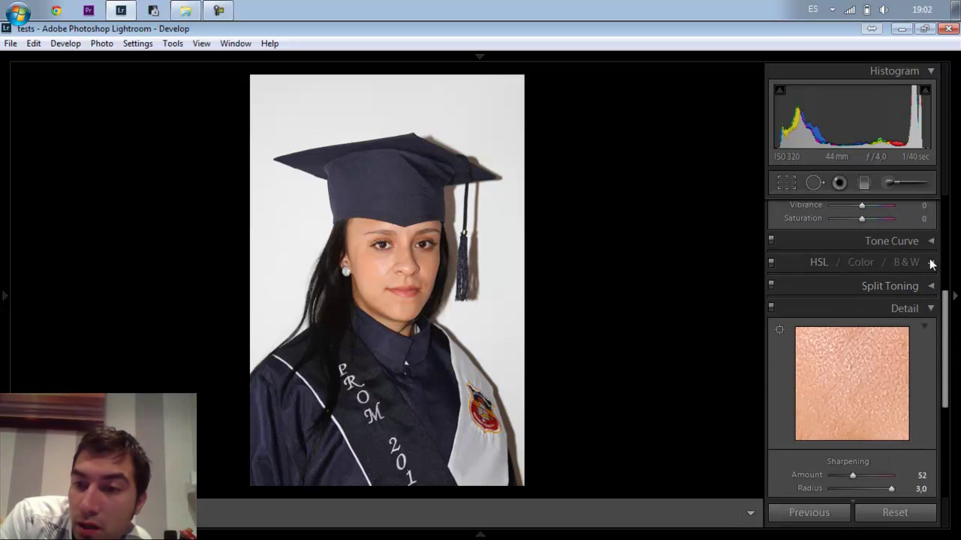
left_click(930, 241)
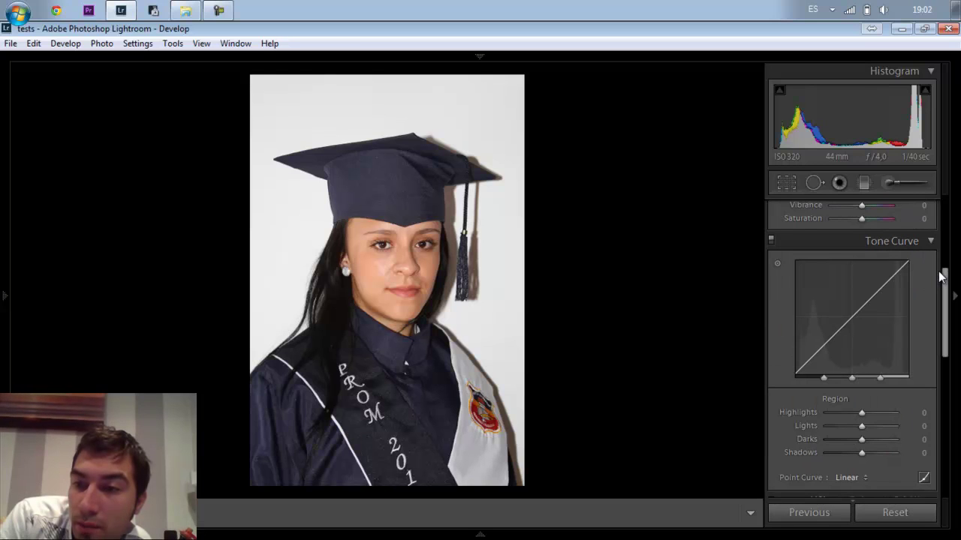
left_click_drag(943, 275, 930, 311)
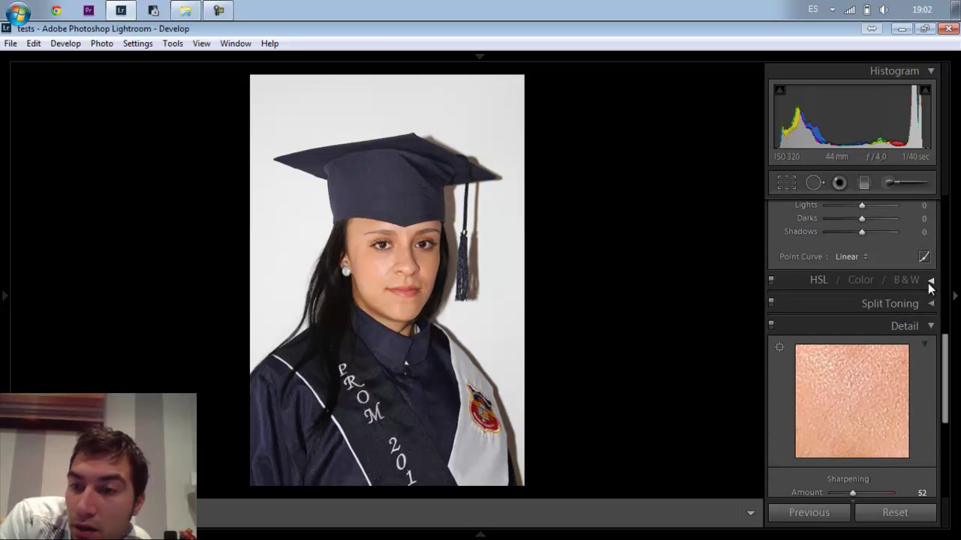
Show the HSL saturation adjustments and set Red to +60, checking the lips up close and on the whole portrait.
left_click(931, 280)
left_click(864, 285)
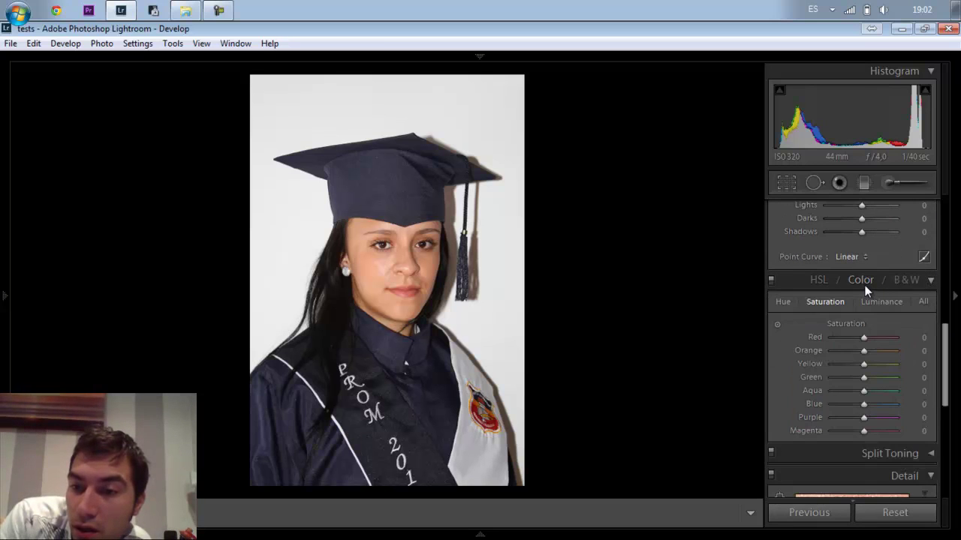
left_click(817, 281)
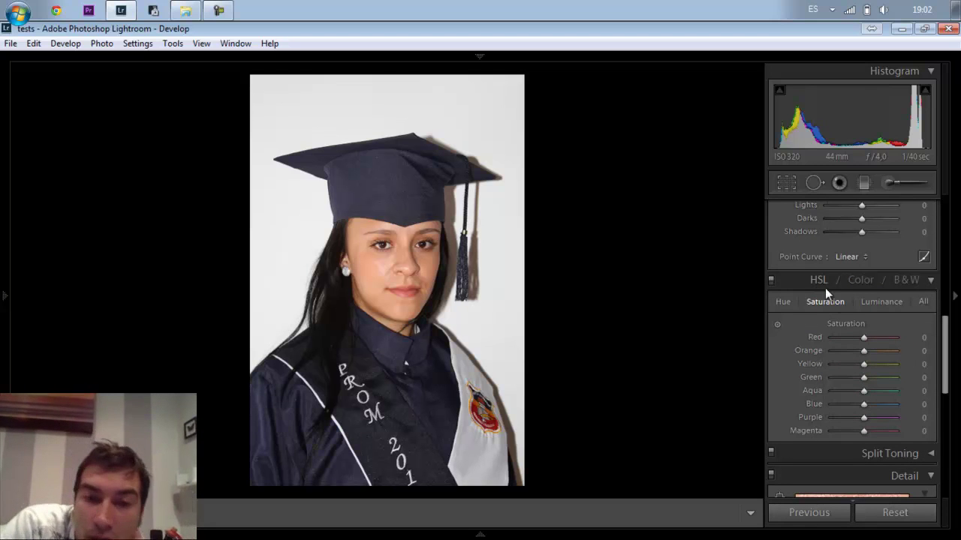
left_click(405, 289)
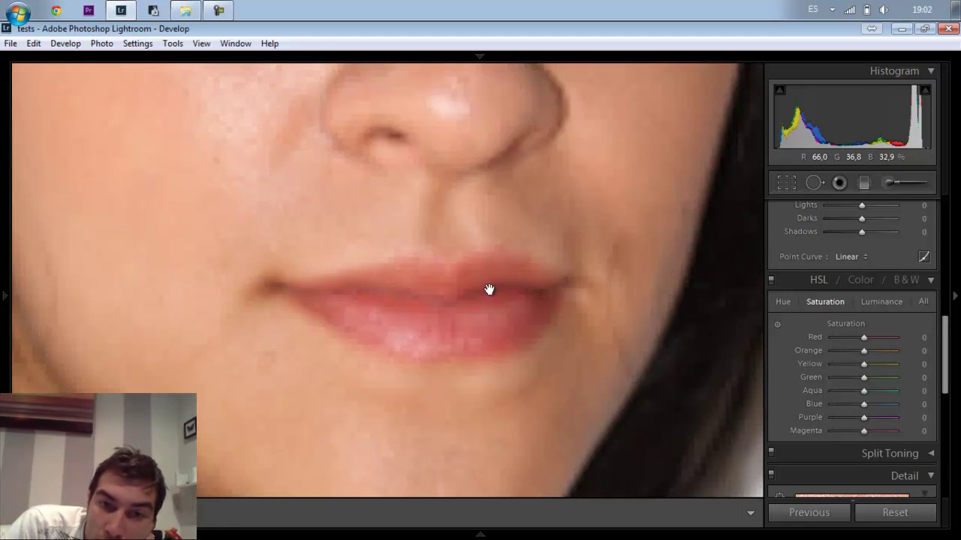
left_click(882, 337)
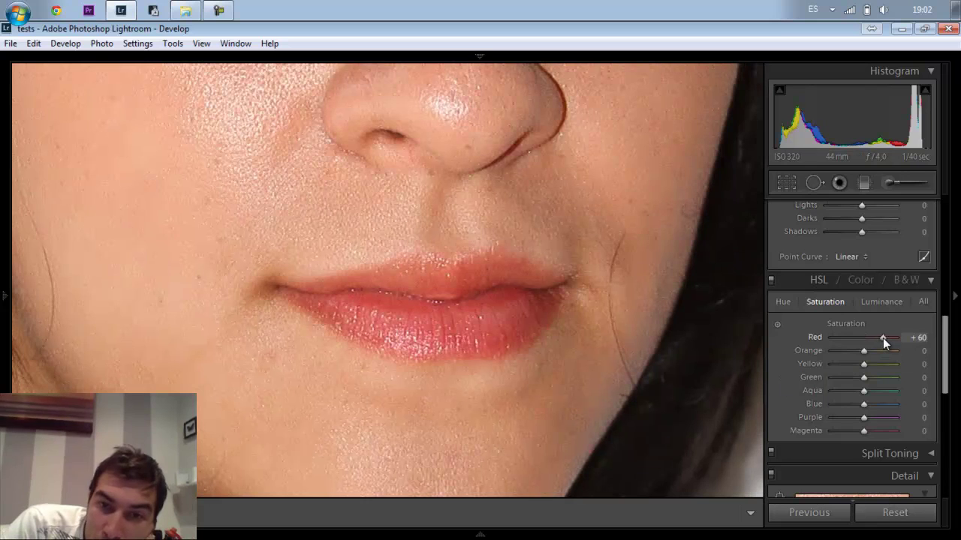
left_click(638, 343)
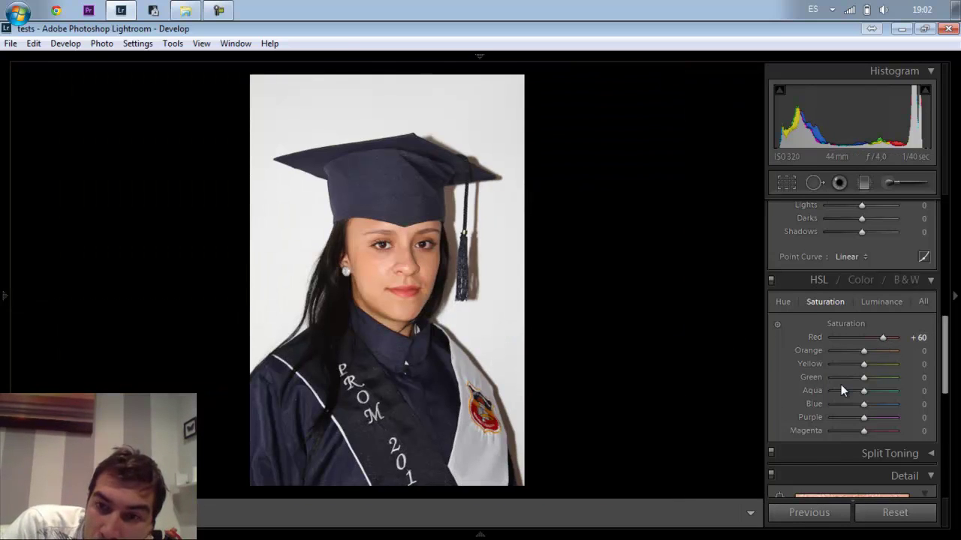
Test the effect of Red saturation on the lips and badge at −87, 0, −100 and +100.
left_click(836, 338)
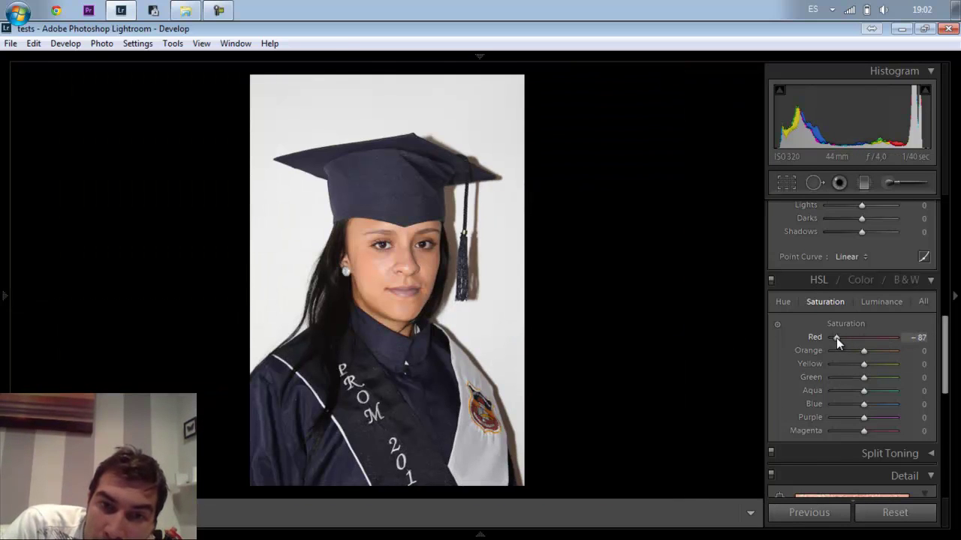
double_click(836, 337)
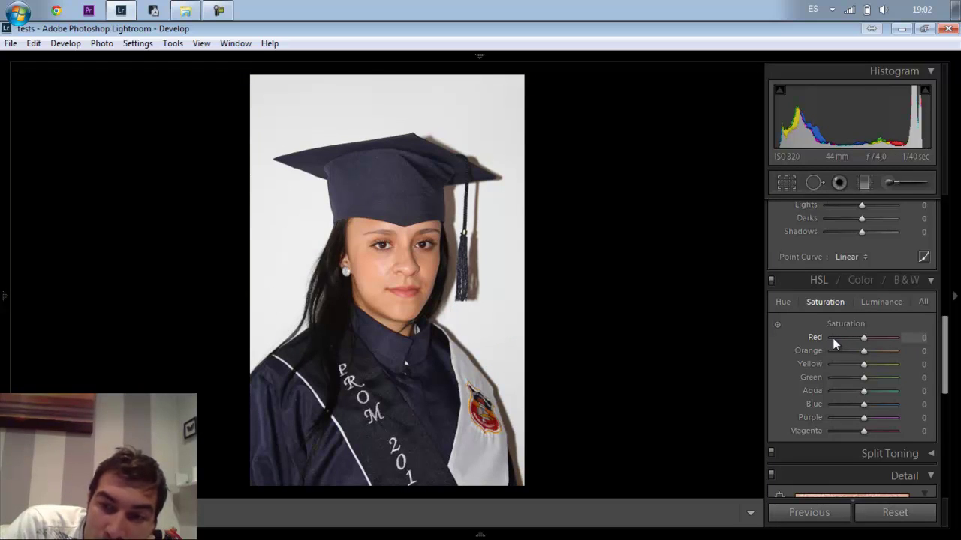
left_click(829, 337)
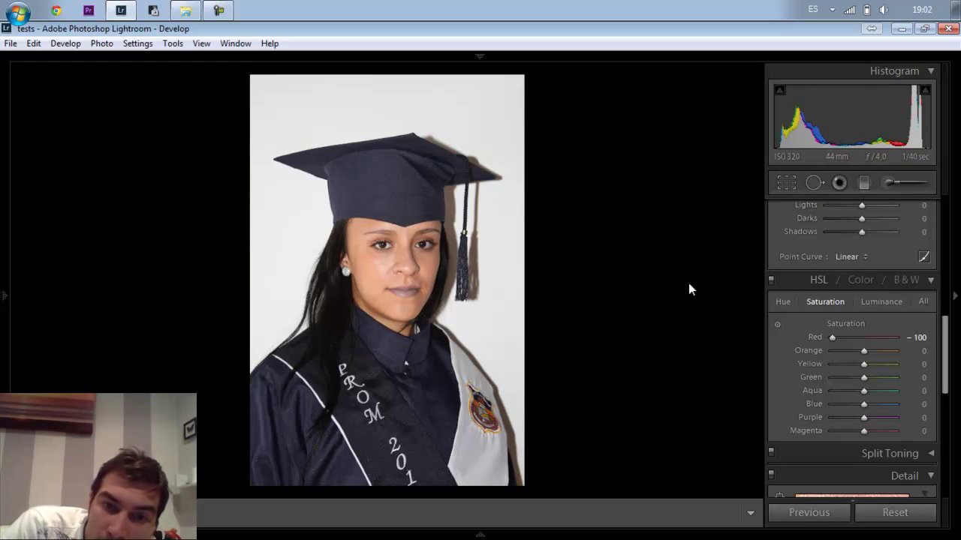
left_click(897, 339)
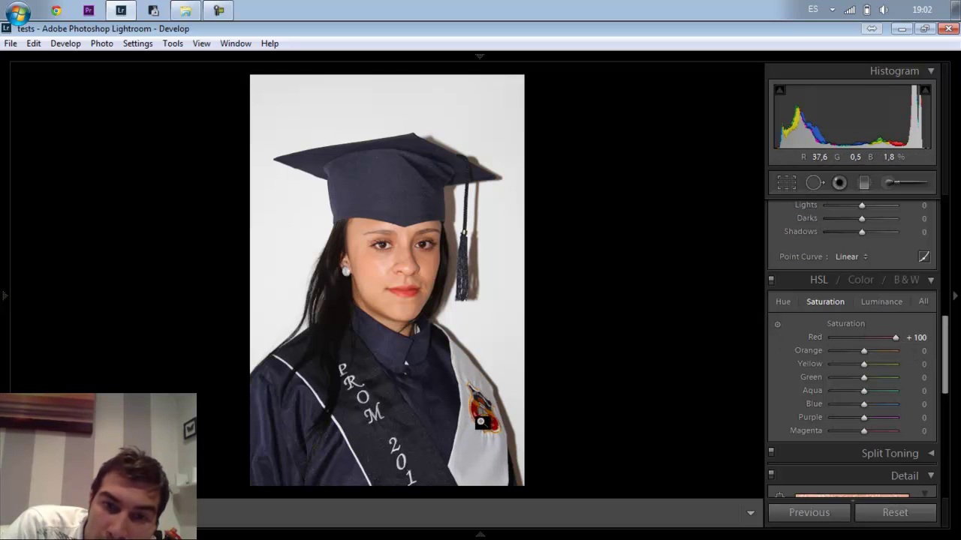
Set the Red saturation to +40 and the Yellow saturation to −100.
left_click(877, 338)
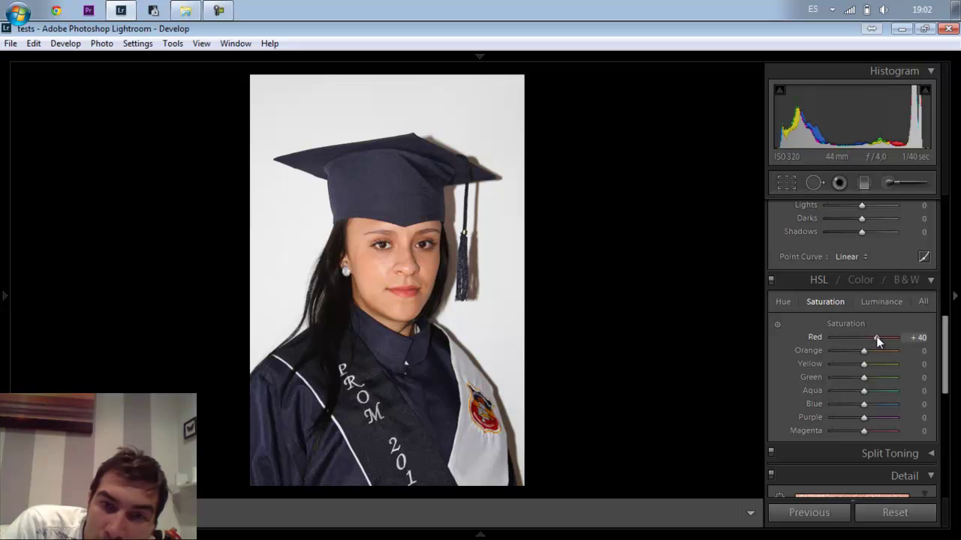
left_click(829, 365)
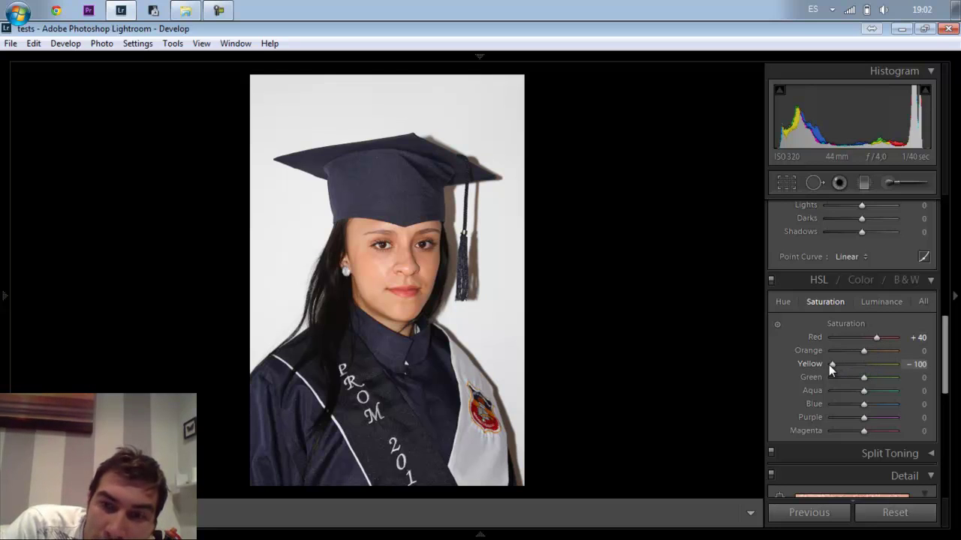
Set the Yellow saturation to +100, and try the Green saturation at −100 before resetting it to 0.
left_click_drag(829, 365, 941, 373)
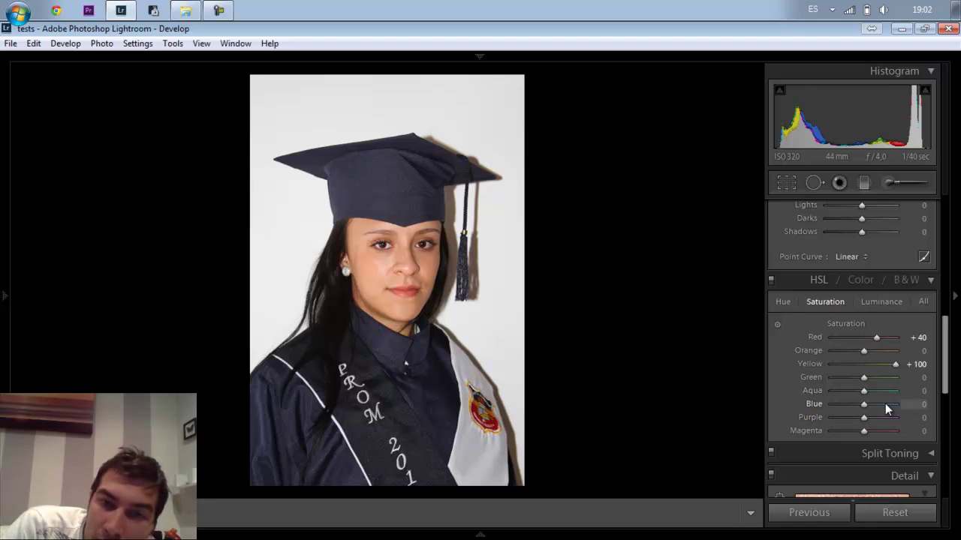
left_click(830, 379)
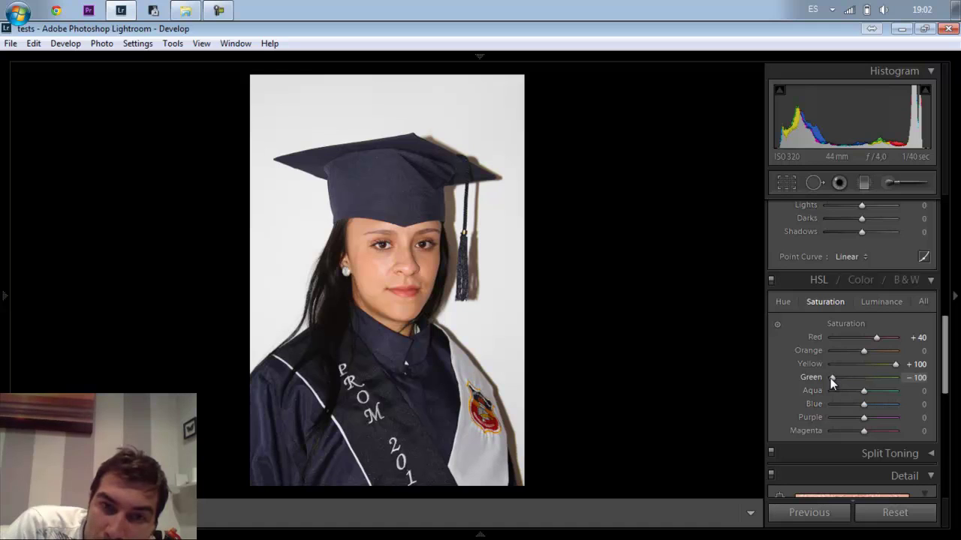
double_click(830, 379)
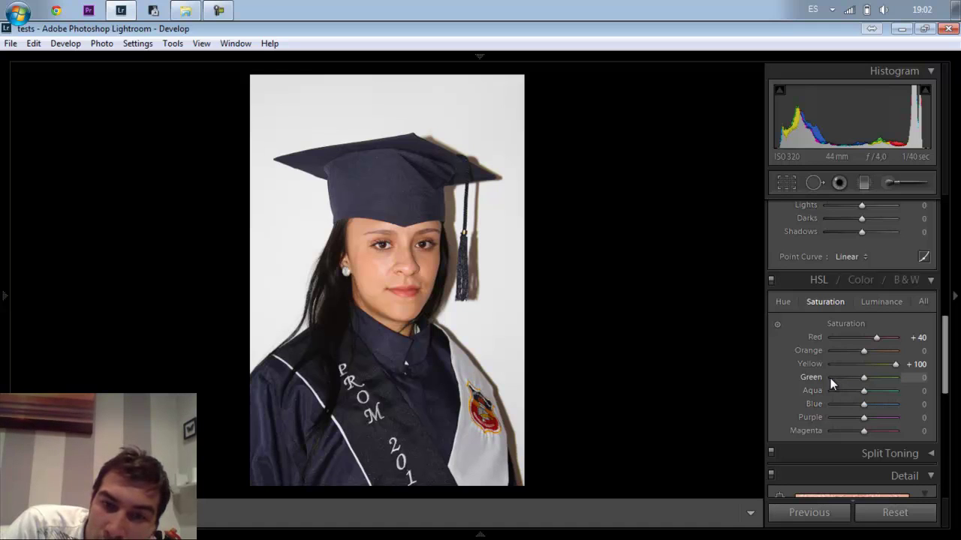
Set the Blue saturation to −73, checking it against 0, and show the before and after portraits side by side.
left_click(840, 405)
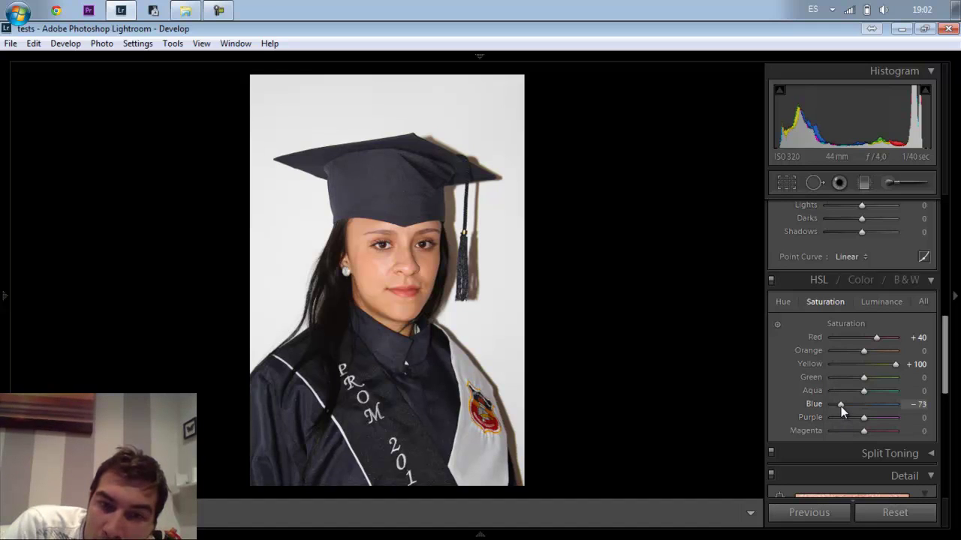
double_click(840, 405)
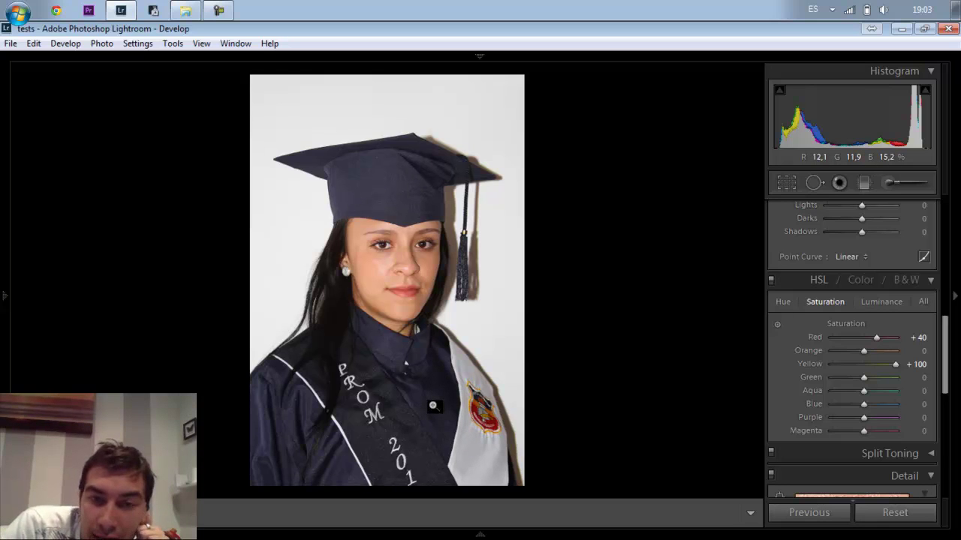
left_click(840, 404)
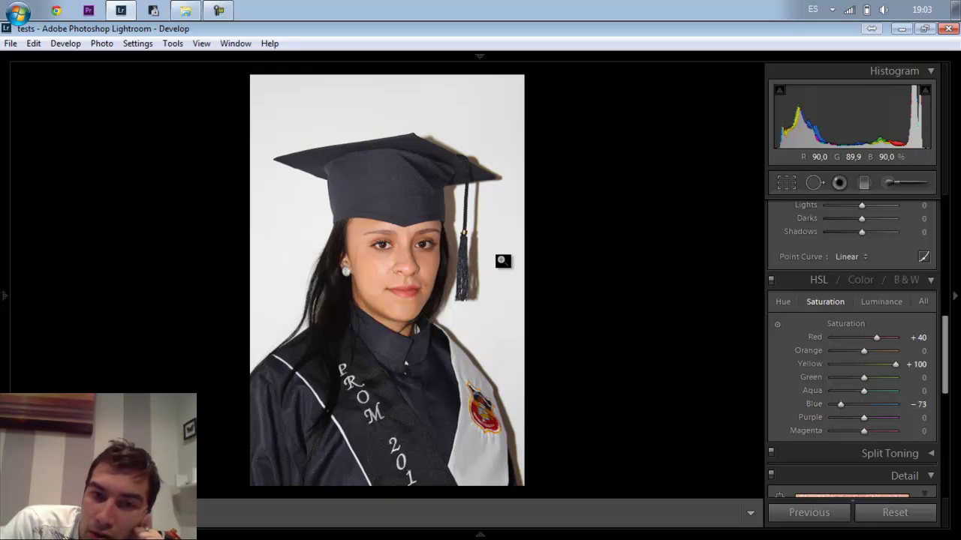
mouse_move(481, 538)
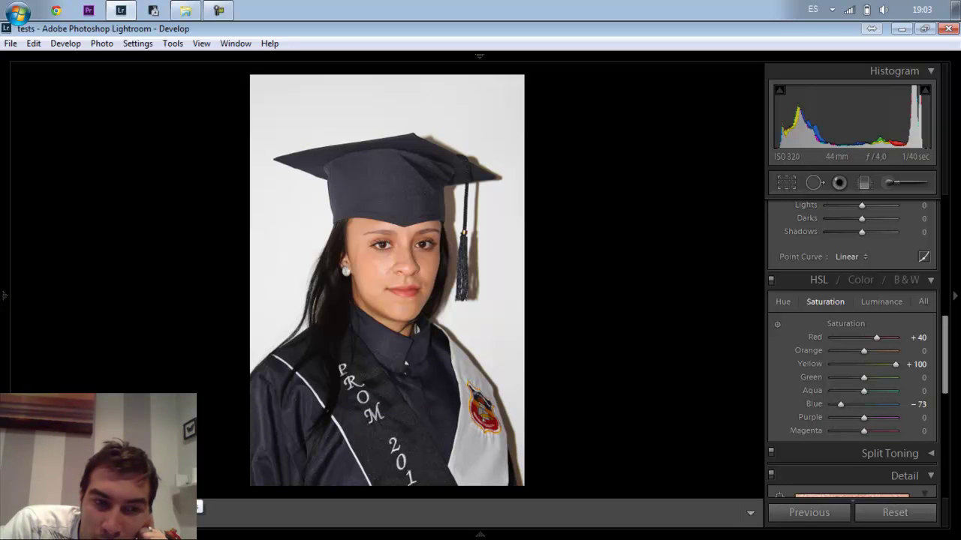
left_click(199, 513)
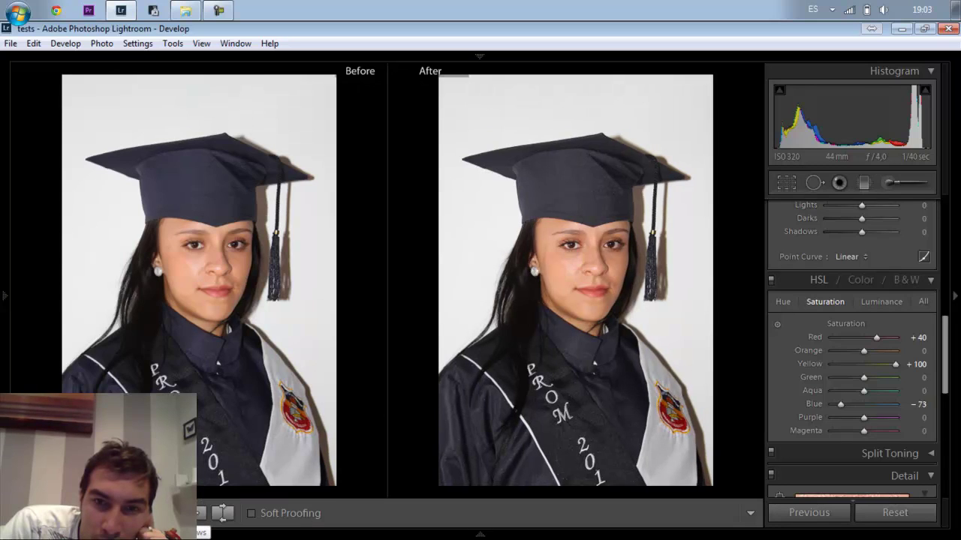
Set the exposure of the background's existing adjustment brush mask to 4.00 and return to the single-image view.
left_click(886, 184)
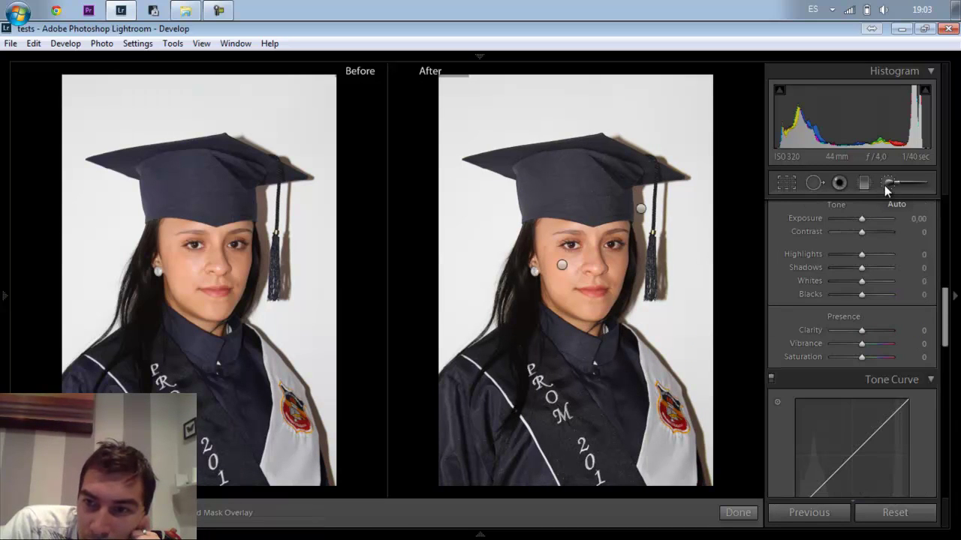
left_click(642, 212)
scroll(945, 333, "up", 5)
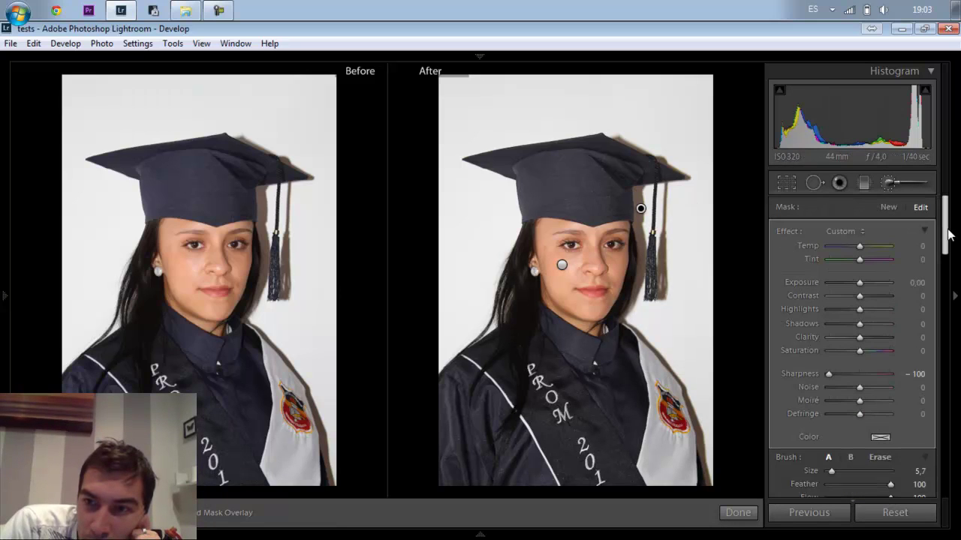
left_click(890, 284)
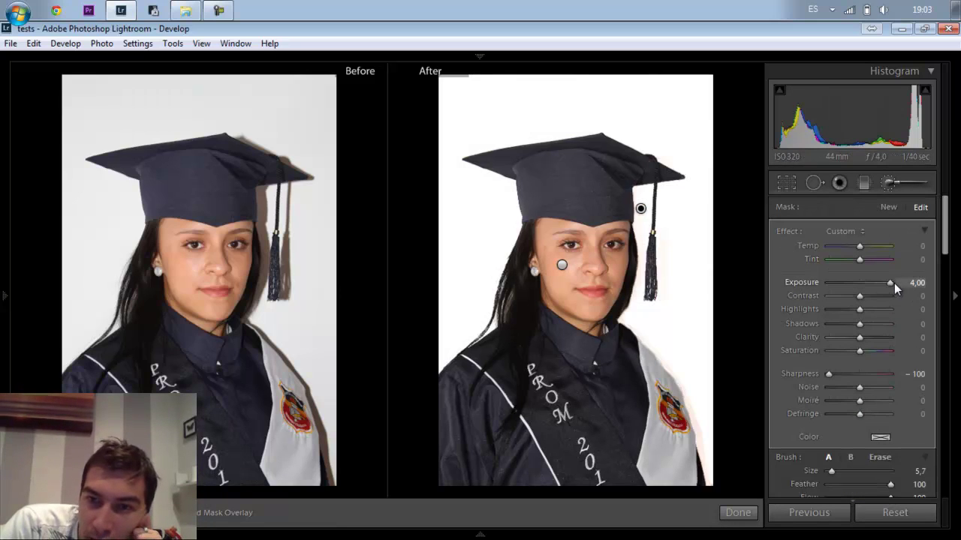
left_click(738, 514)
left_click(184, 514)
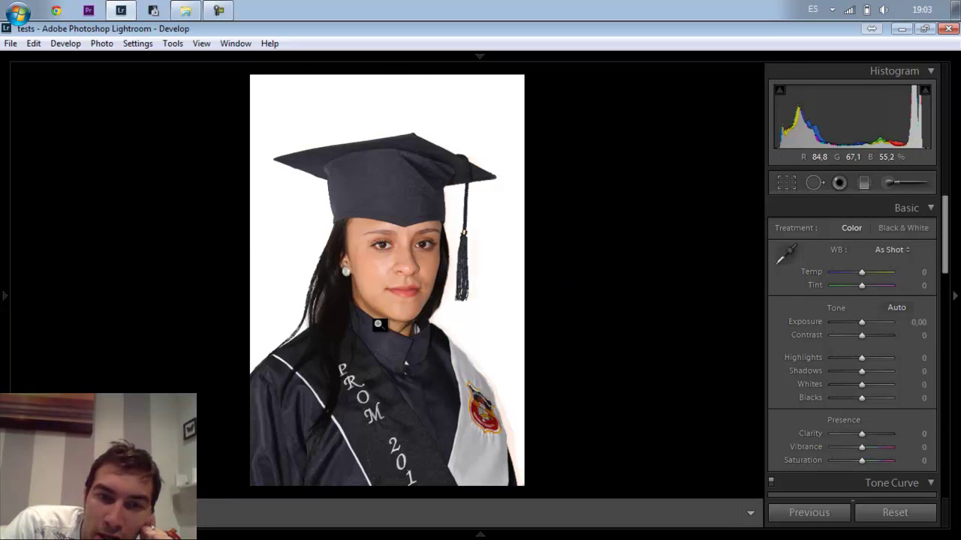
Examine which settings a new develop preset can store, and cancel without creating the preset.
mouse_move(2, 347)
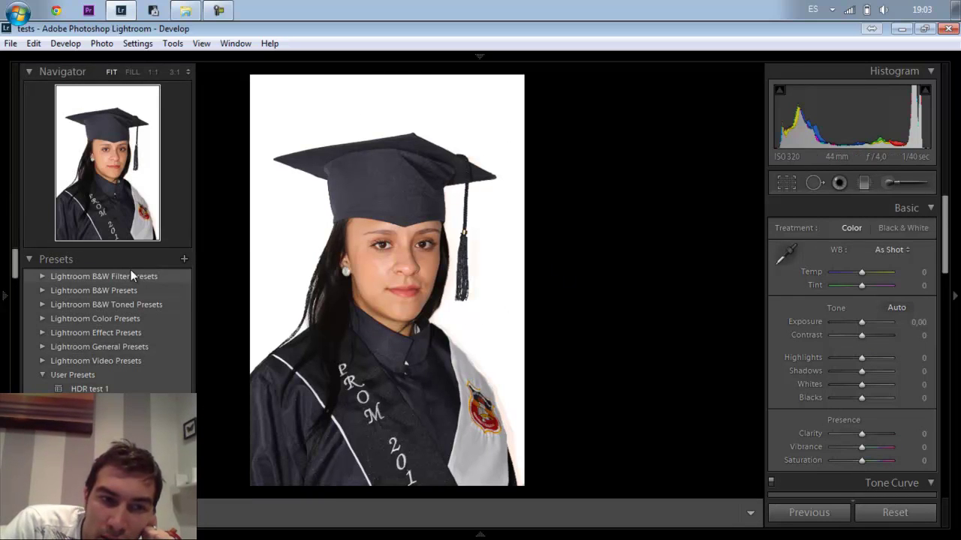
left_click(184, 260)
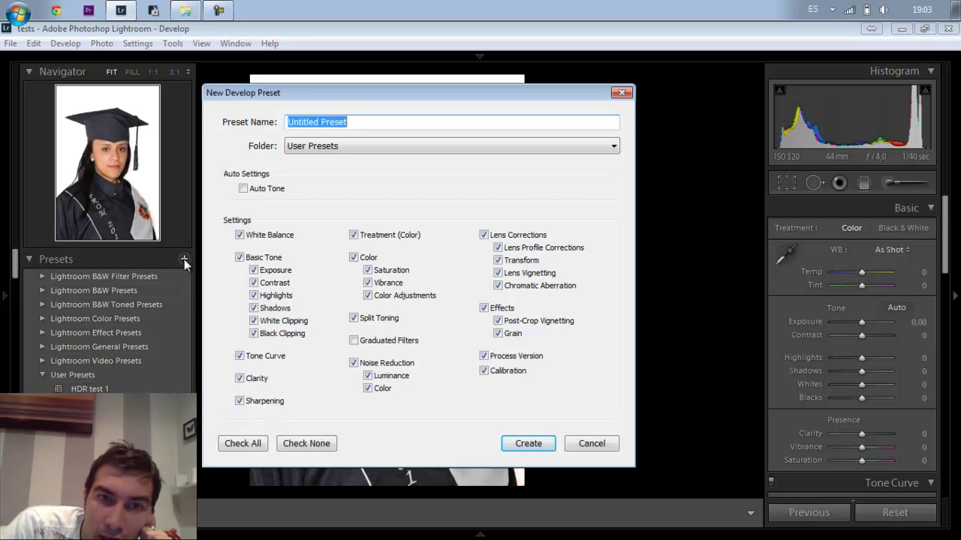
left_click(598, 447)
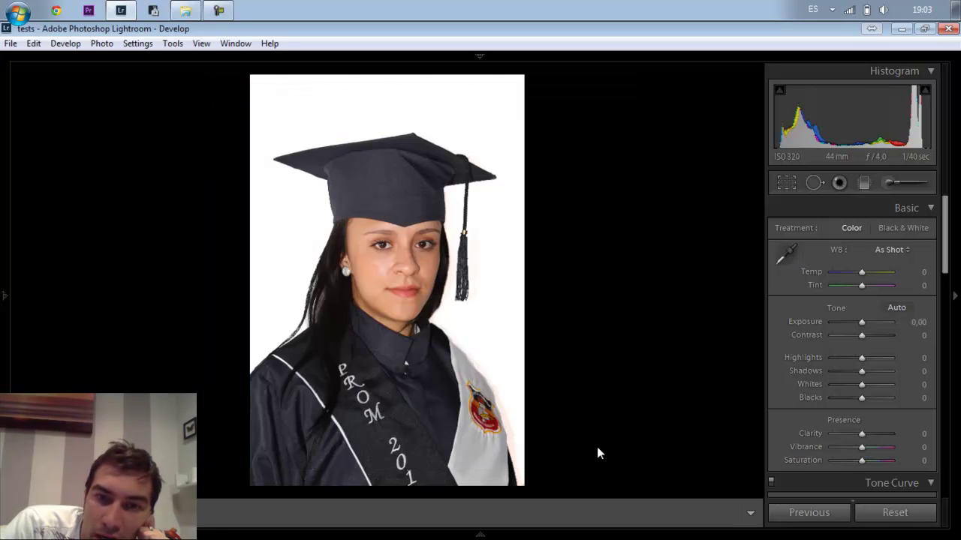